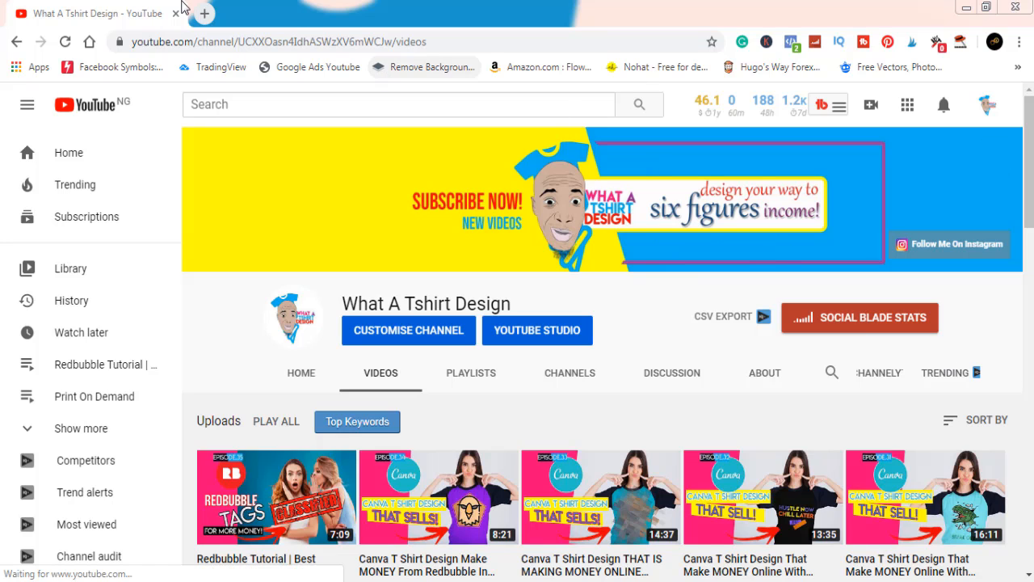
# Step: Open Canva in a new browser tab and create a blank custom design measuring 4500 × 5400 px
pyautogui.click(205, 13)
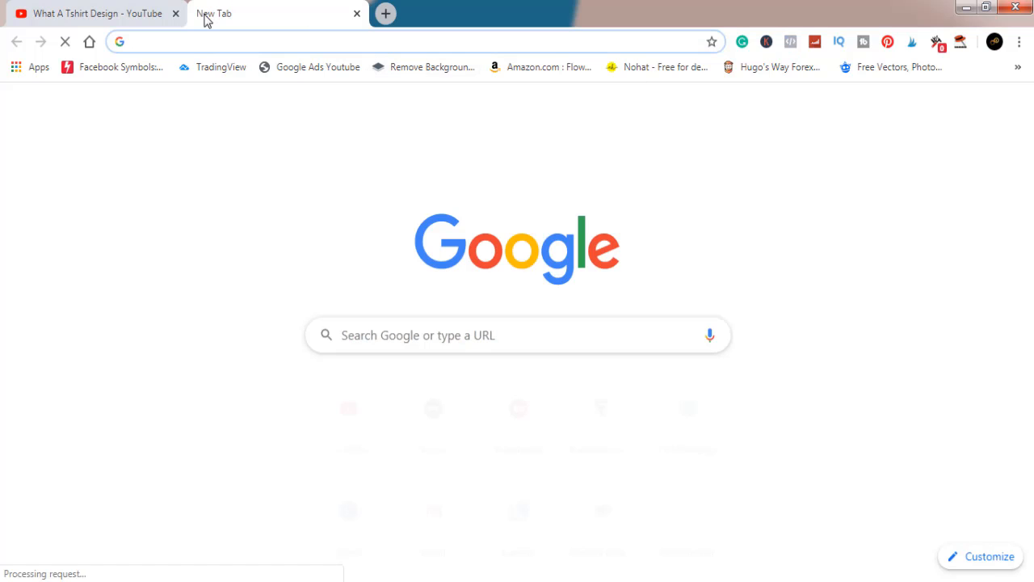
pyautogui.click(352, 517)
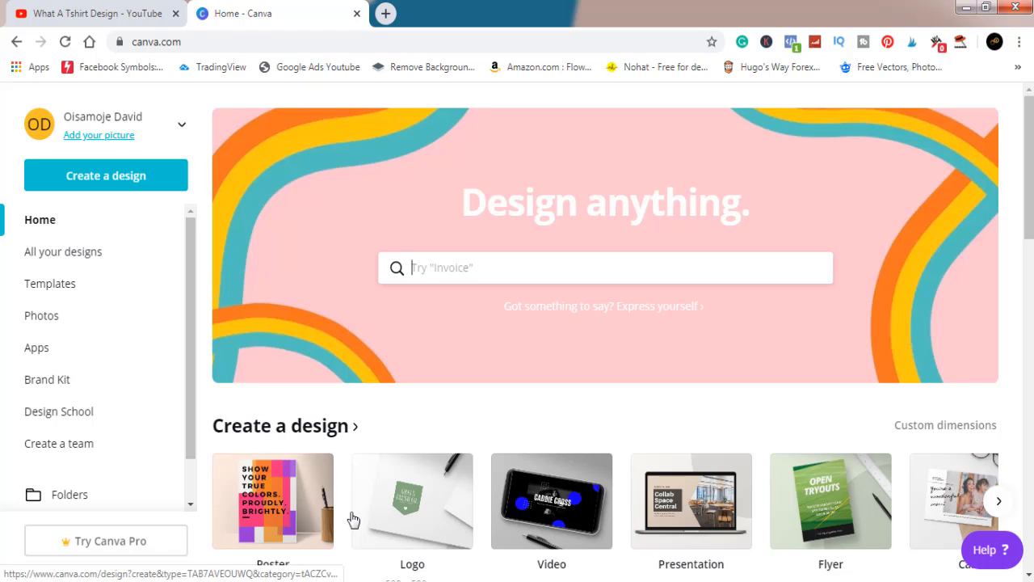
pyautogui.click(115, 191)
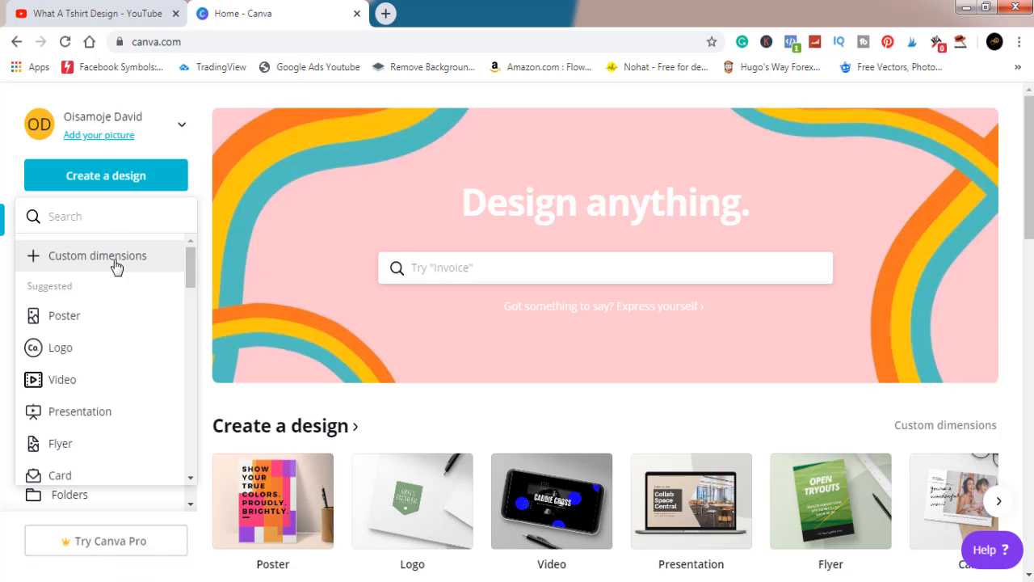
pyautogui.click(117, 267)
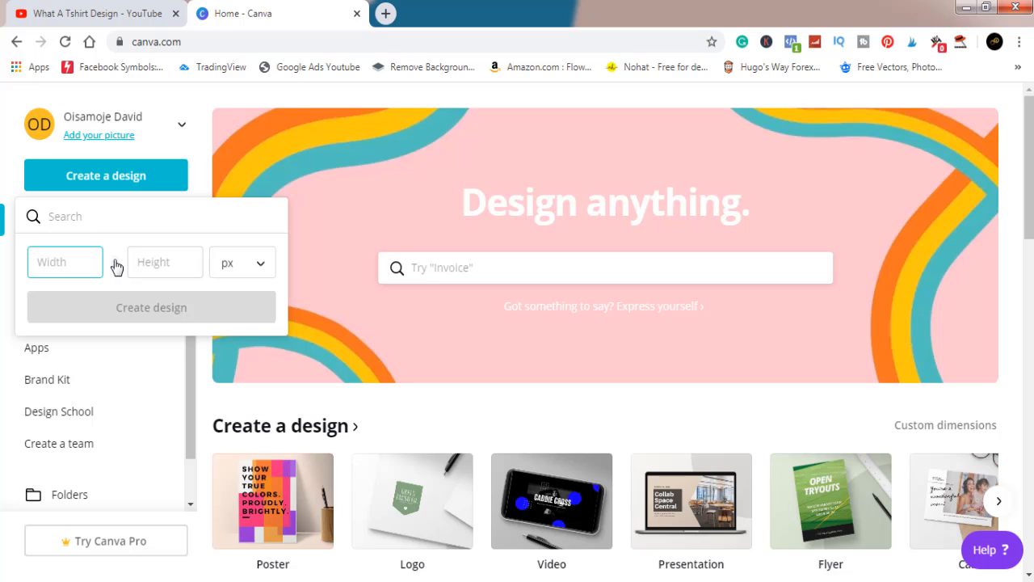
pyautogui.write('4500')
pyautogui.press('Tab')
pyautogui.write('540')
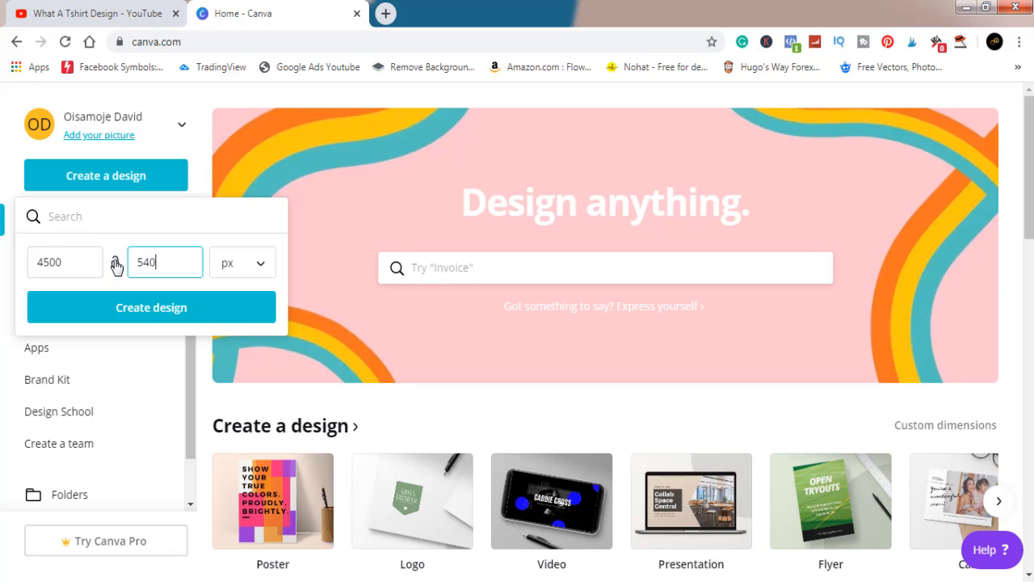
pyautogui.write('0')
pyautogui.click(157, 311)
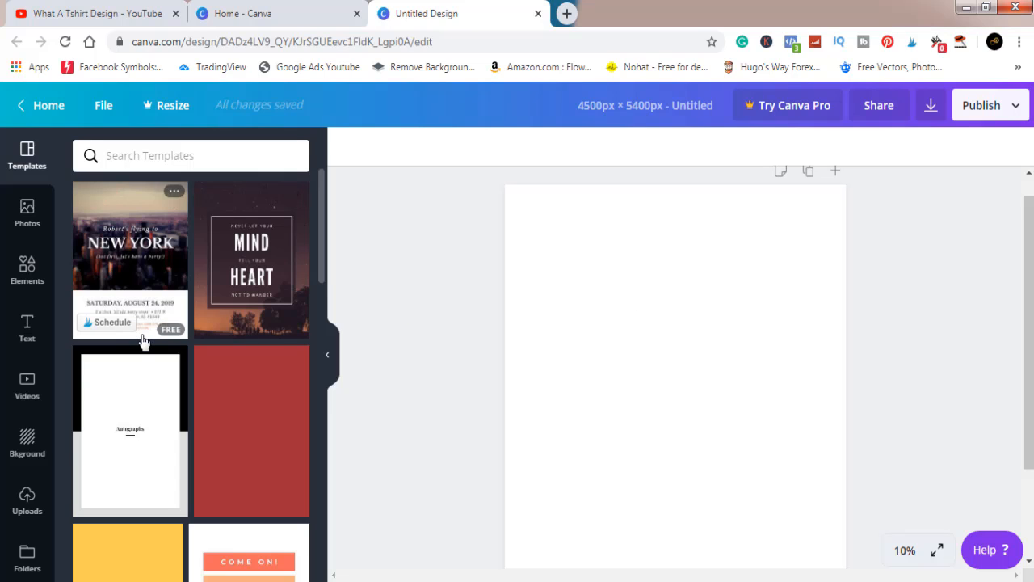
# Step: Add the recently used square shape to the middle of the blank page
pyautogui.click(30, 279)
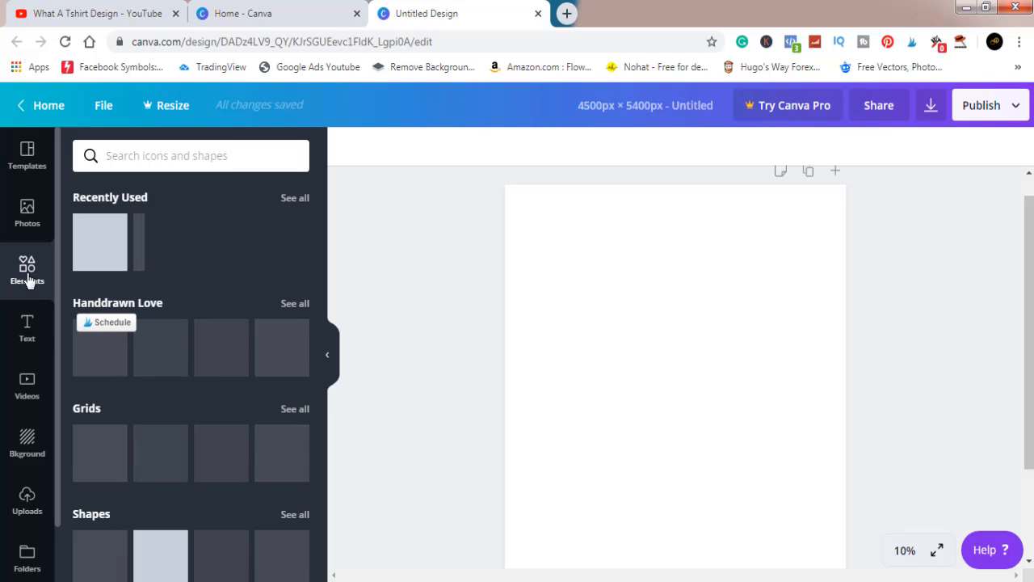
pyautogui.click(93, 257)
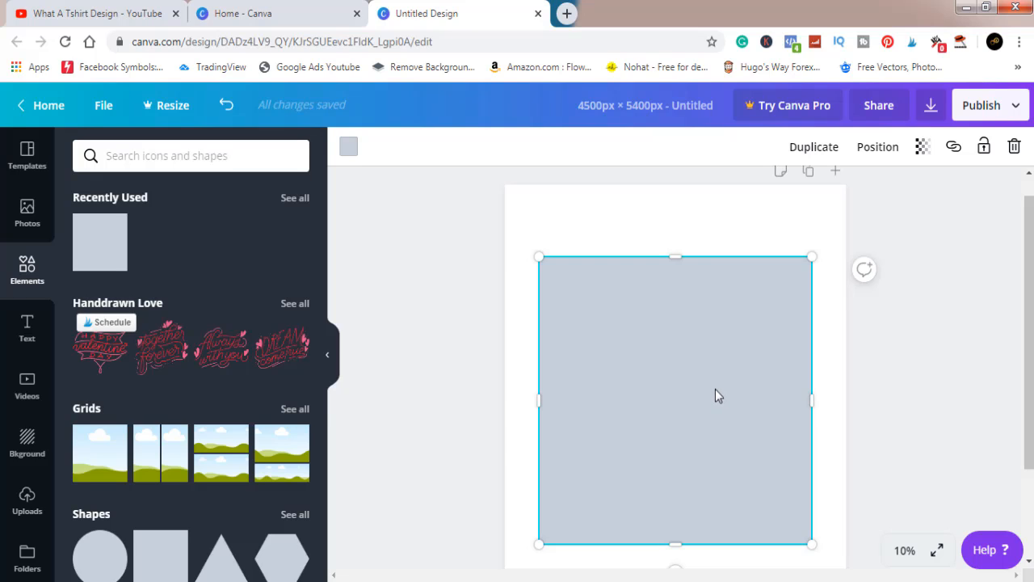
pyautogui.click(904, 416)
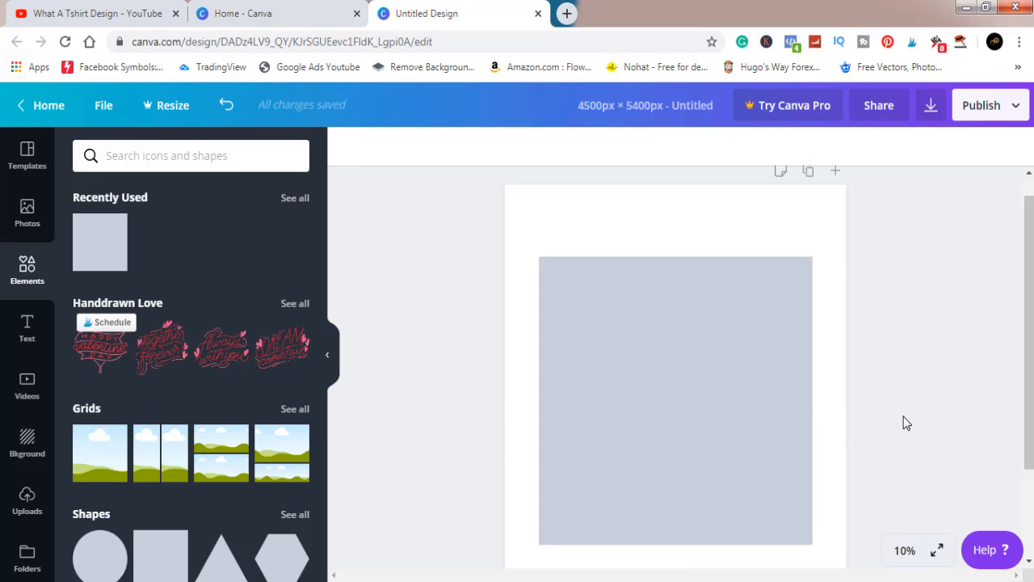
# Step: Fill the square with the default yellow colour
pyautogui.click(717, 391)
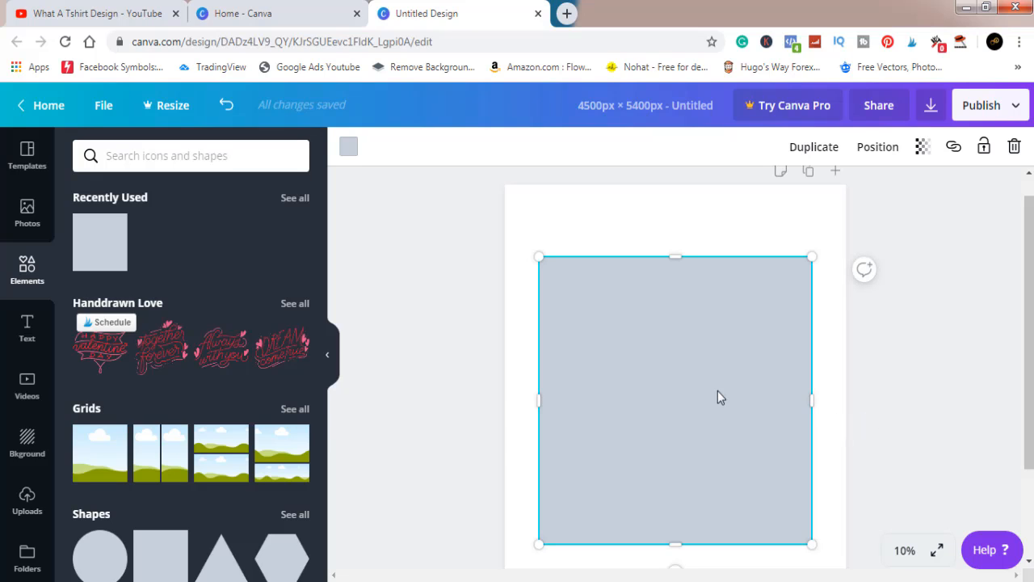
pyautogui.click(348, 151)
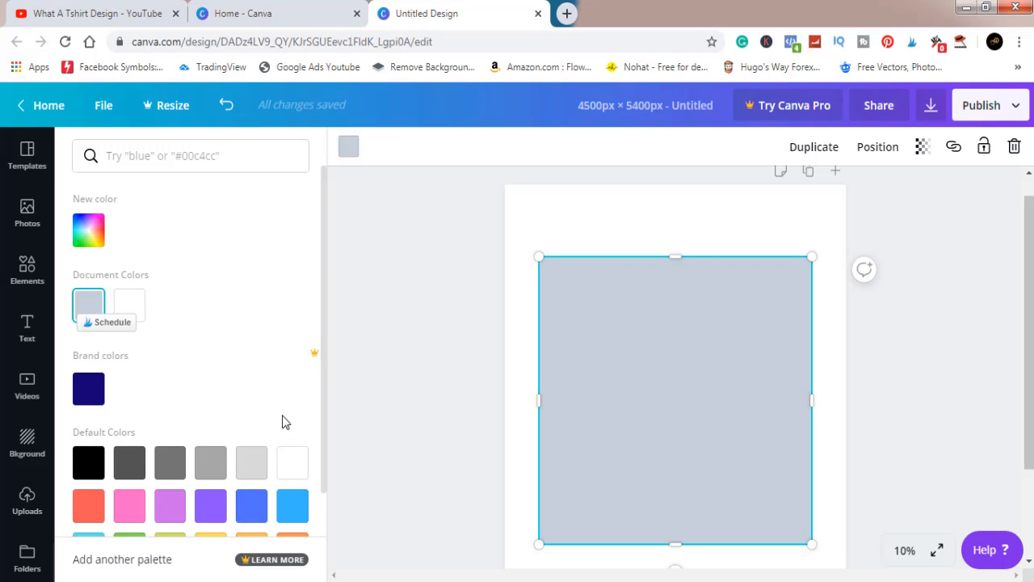
pyautogui.scroll(-2, 260, 494)
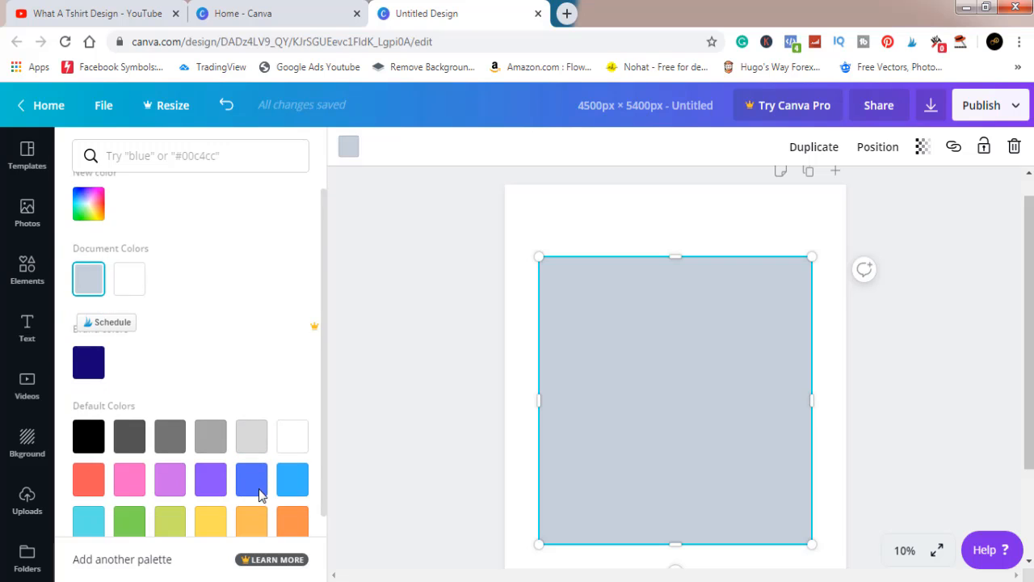
pyautogui.click(212, 502)
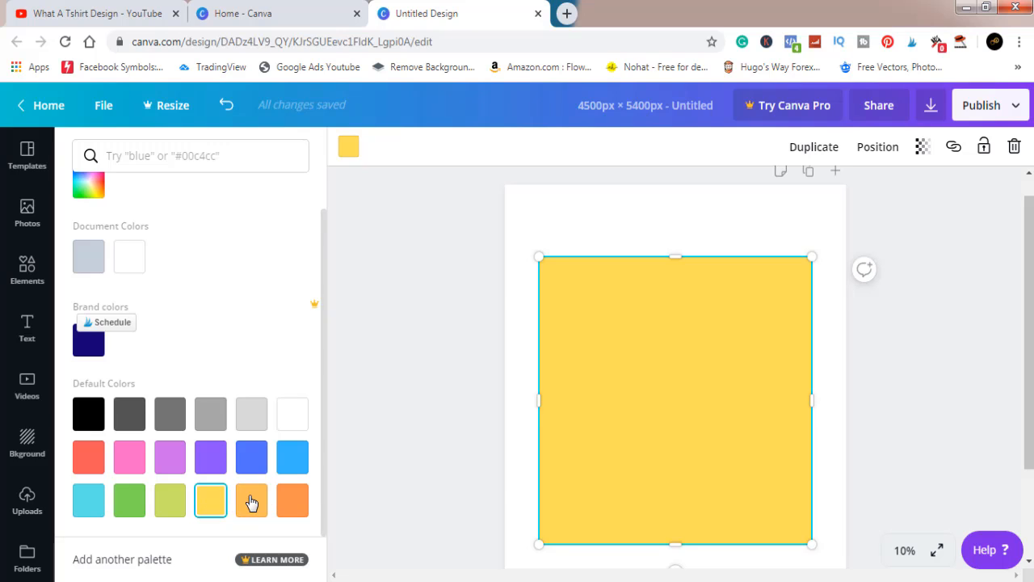
pyautogui.click(250, 502)
pyautogui.click(226, 502)
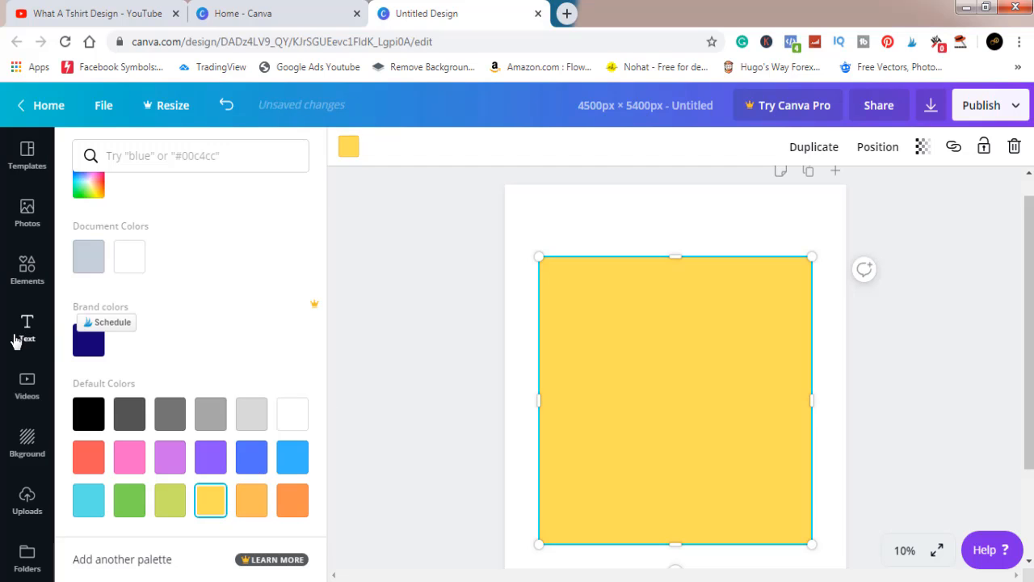
# Step: Add the "DAZZLE / eau de parfum" font combination to the page
pyautogui.click(27, 330)
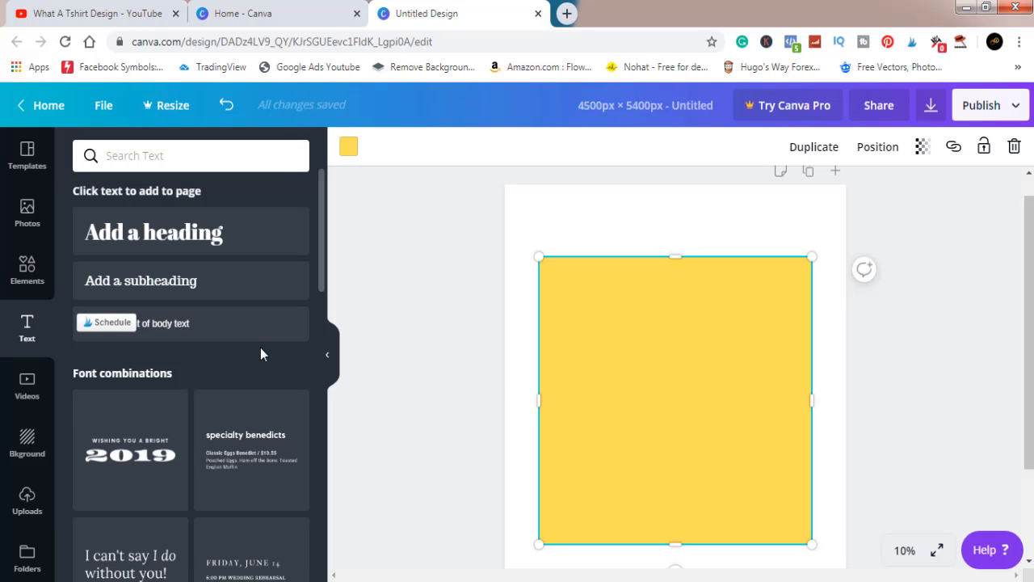
pyautogui.scroll(-5, 261, 354)
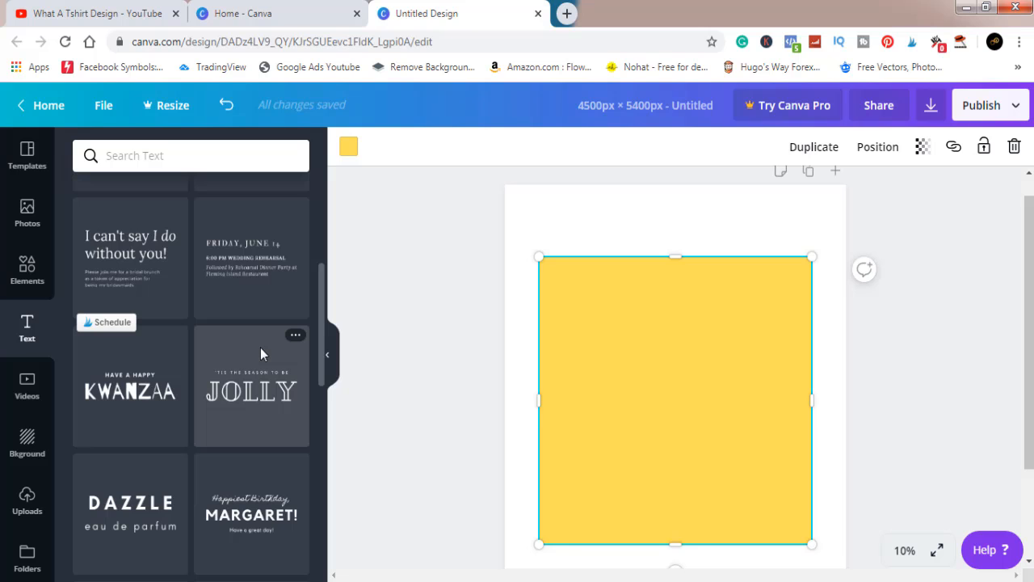
pyautogui.click(103, 15)
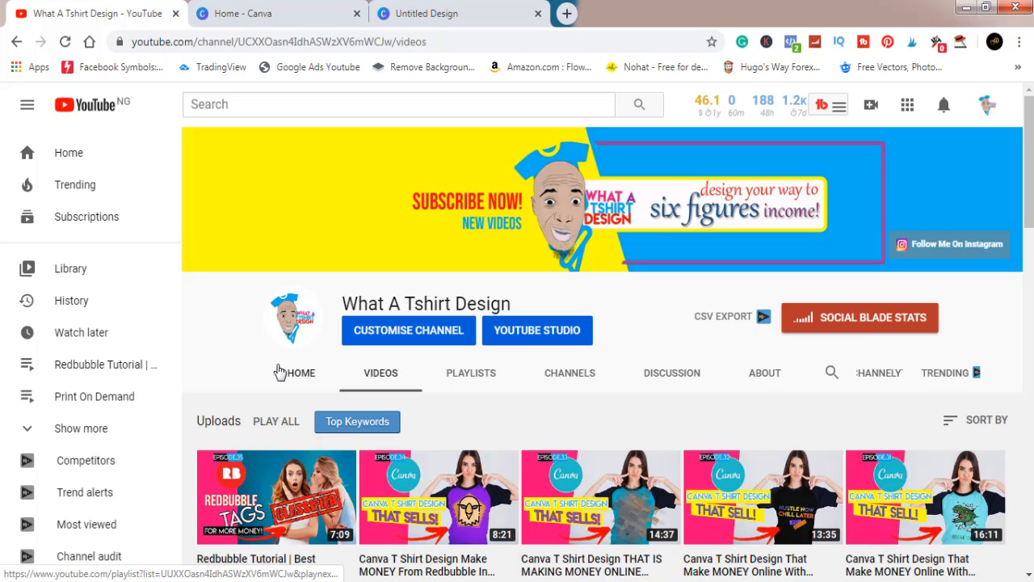
pyautogui.click(404, 12)
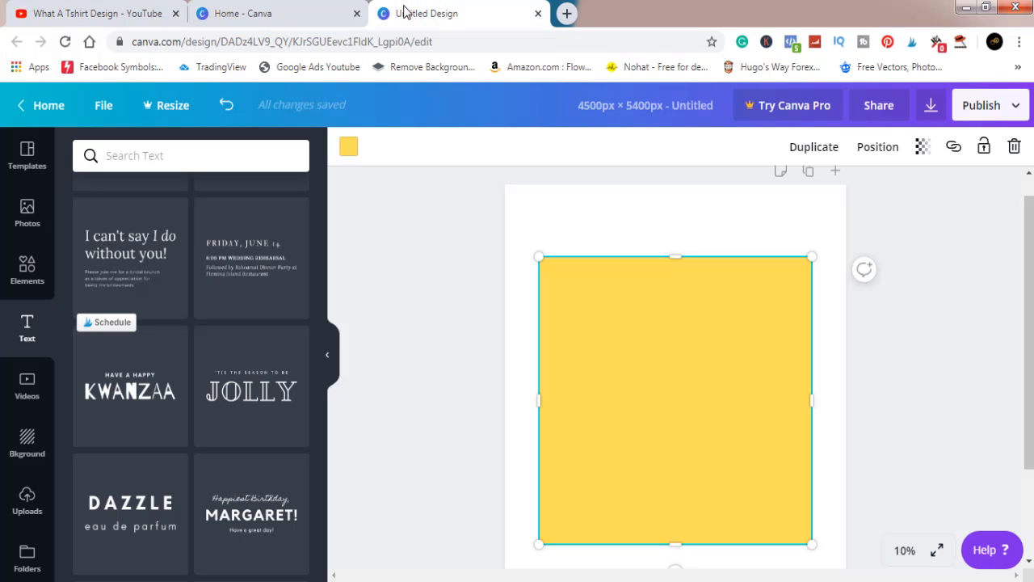
pyautogui.click(122, 514)
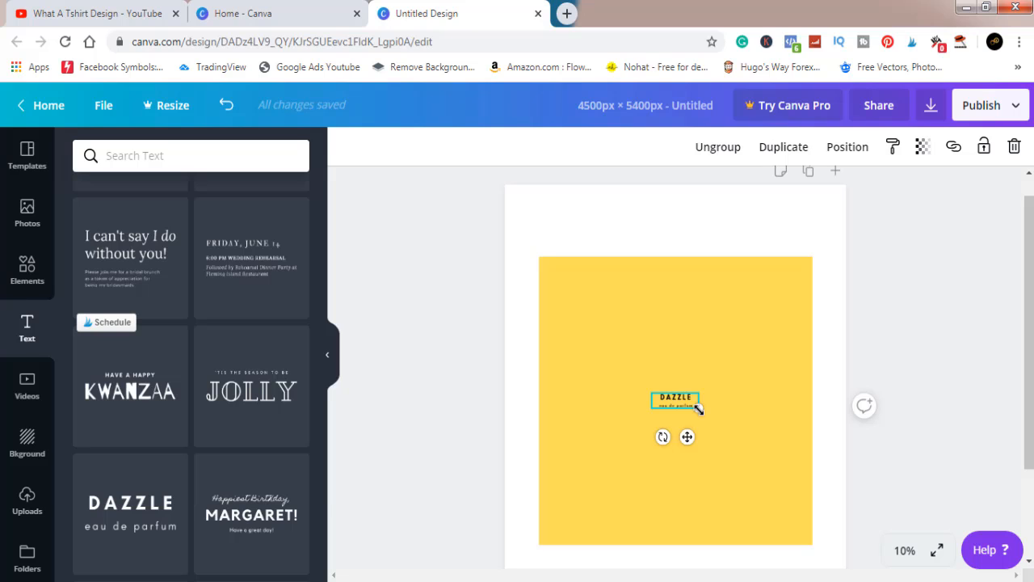
# Step: Enlarge the grouped text until DAZZLE spans the yellow square's width, at about font size 622, and centre it over the square's upper part
pyautogui.moveTo(698, 409); pyautogui.dragTo(999, 549)
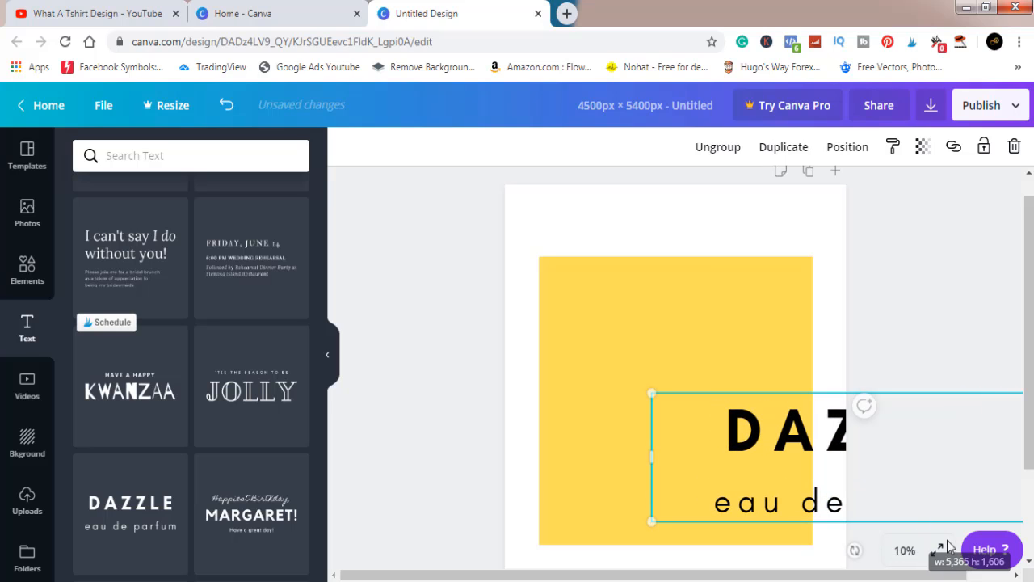
pyautogui.moveTo(692, 348); pyautogui.dragTo(660, 326)
pyautogui.moveTo(659, 328); pyautogui.dragTo(659, 328)
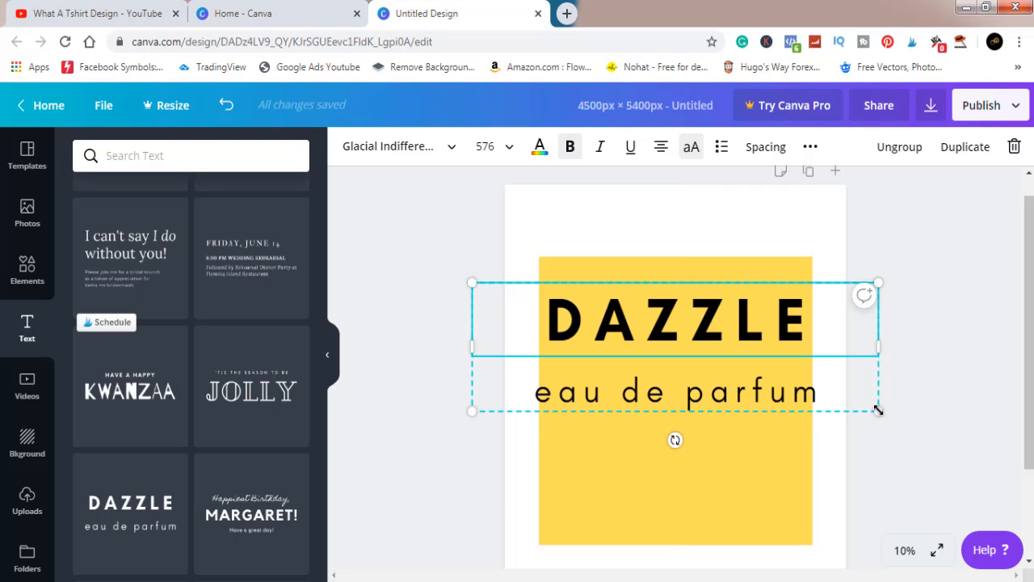
pyautogui.moveTo(878, 410); pyautogui.dragTo(902, 424)
pyautogui.moveTo(773, 330); pyautogui.dragTo(755, 320)
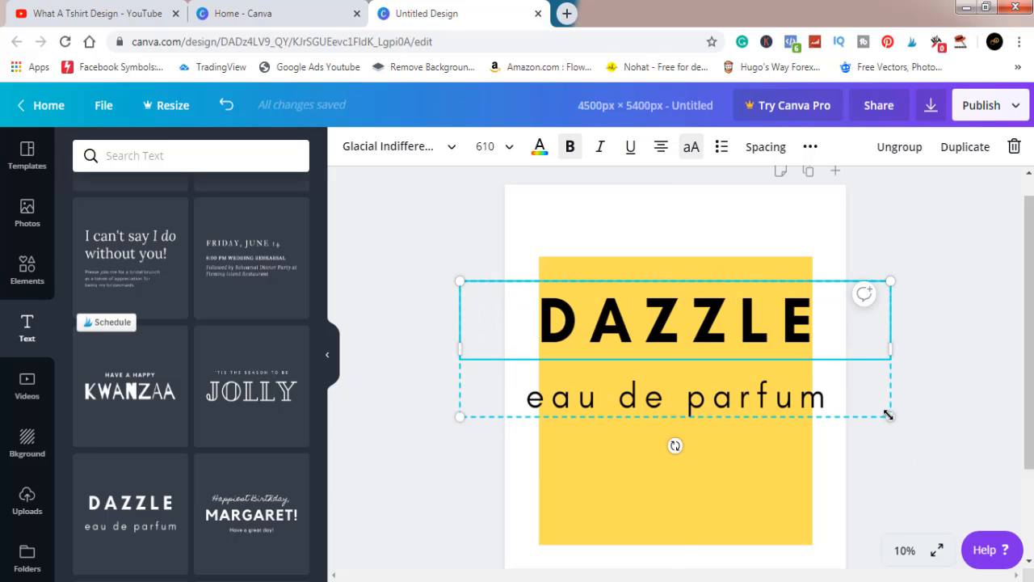
pyautogui.moveTo(890, 417); pyautogui.dragTo(894, 419)
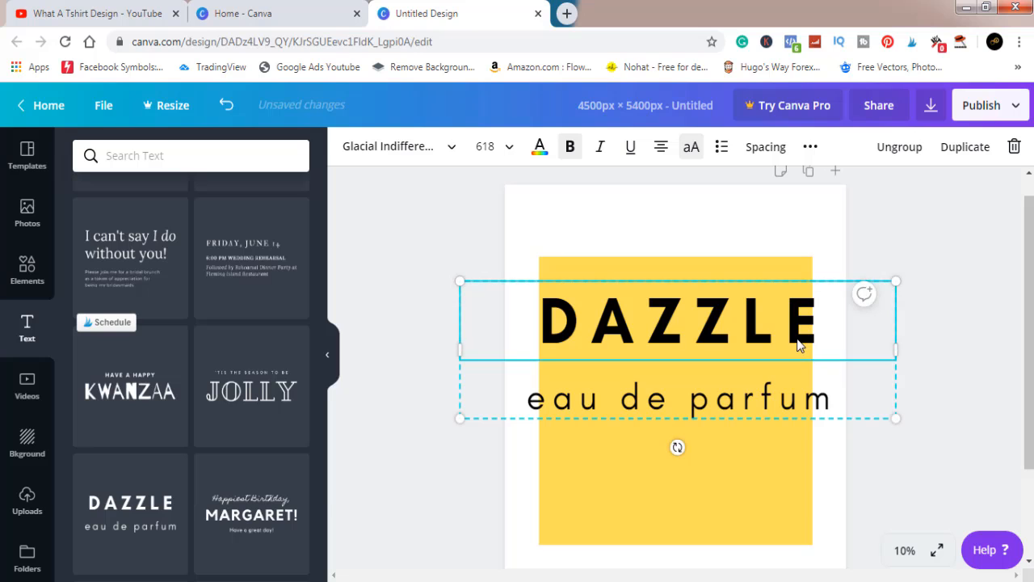
pyautogui.moveTo(799, 341); pyautogui.dragTo(795, 336)
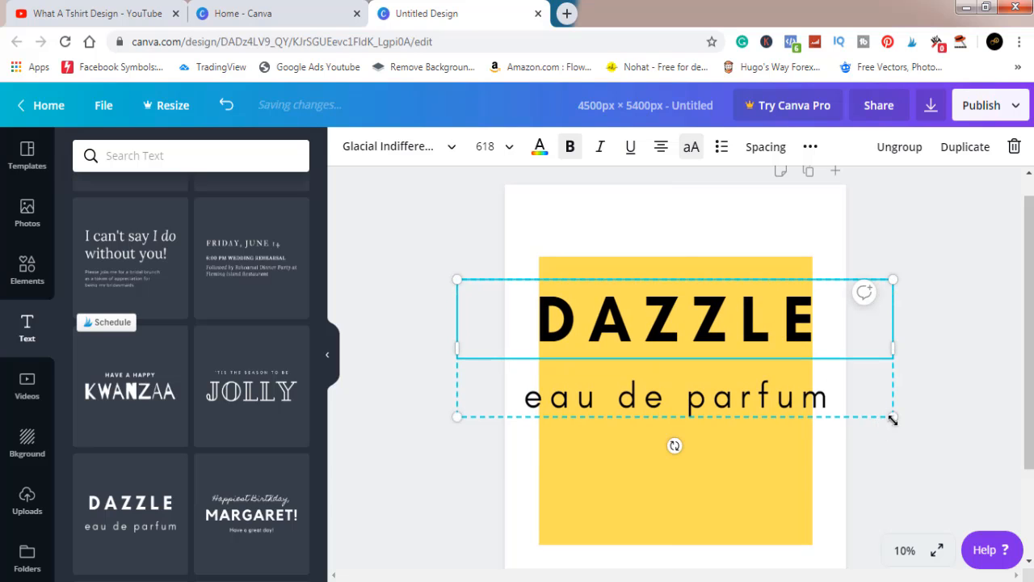
pyautogui.moveTo(892, 419); pyautogui.dragTo(895, 422)
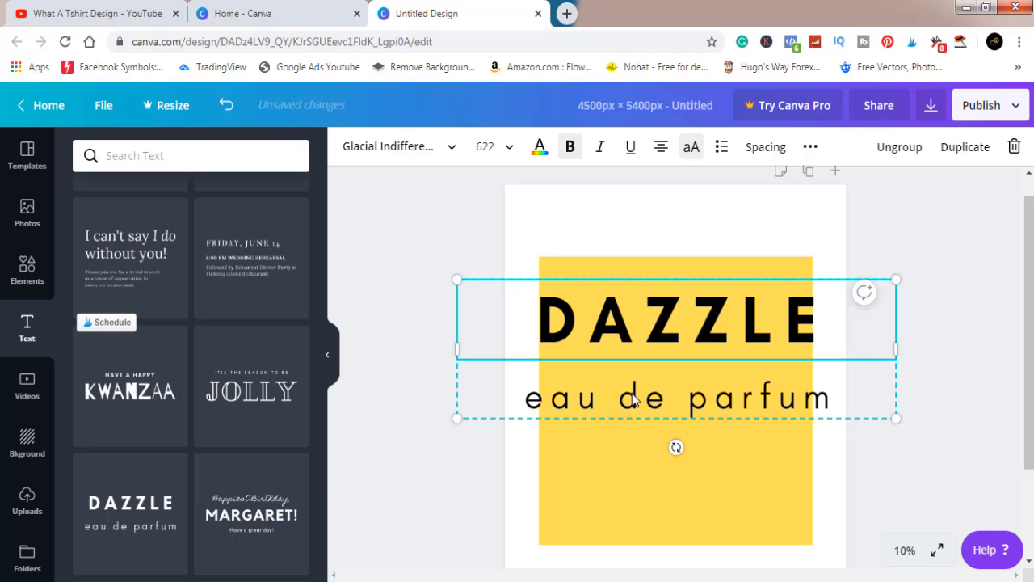
# Step: Ungroup the text combination and delete the "eau de parfum" line
pyautogui.click(894, 160)
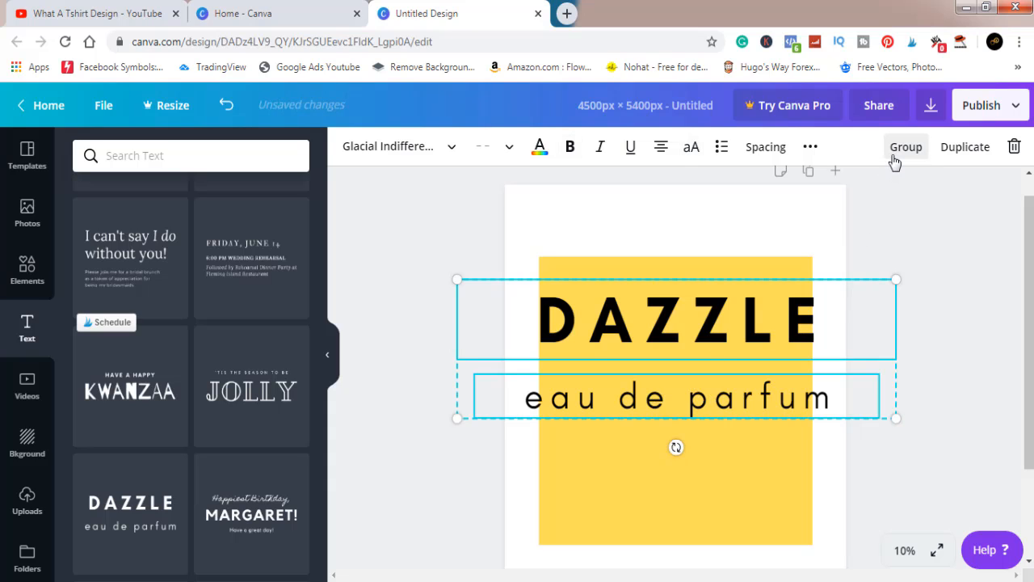
pyautogui.click(945, 411)
pyautogui.click(771, 397)
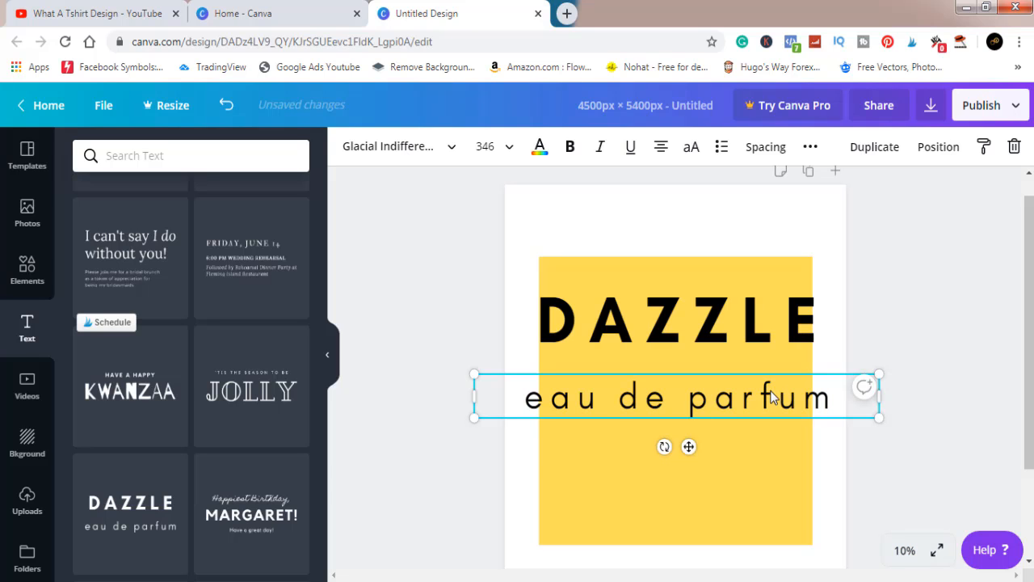
pyautogui.press('Delete')
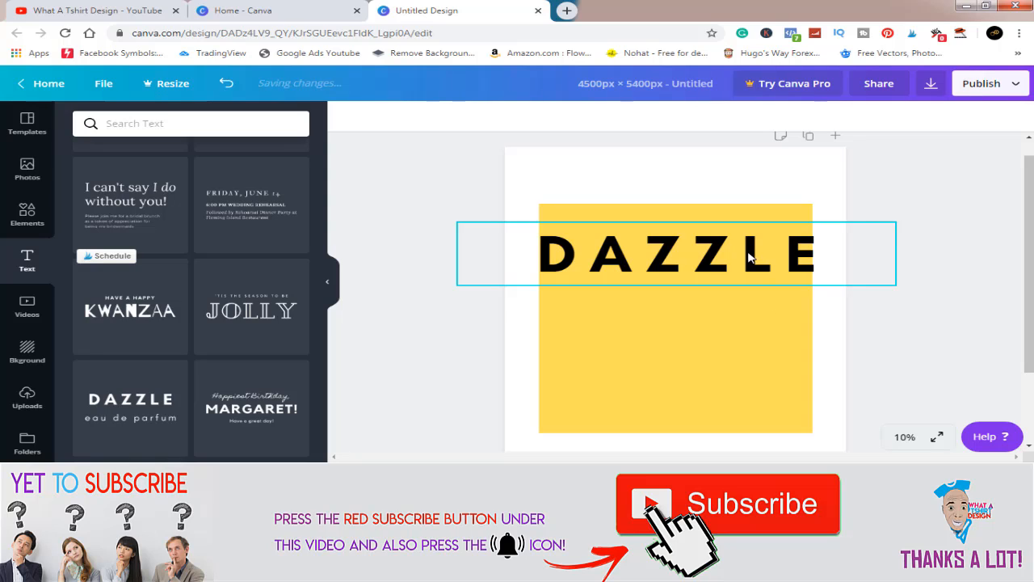
# Step: Place a copy of the DAZZLE text directly beneath the original and change the upper line to PRAY
pyautogui.click(748, 257)
pyautogui.moveTo(748, 257); pyautogui.dragTo(746, 303)
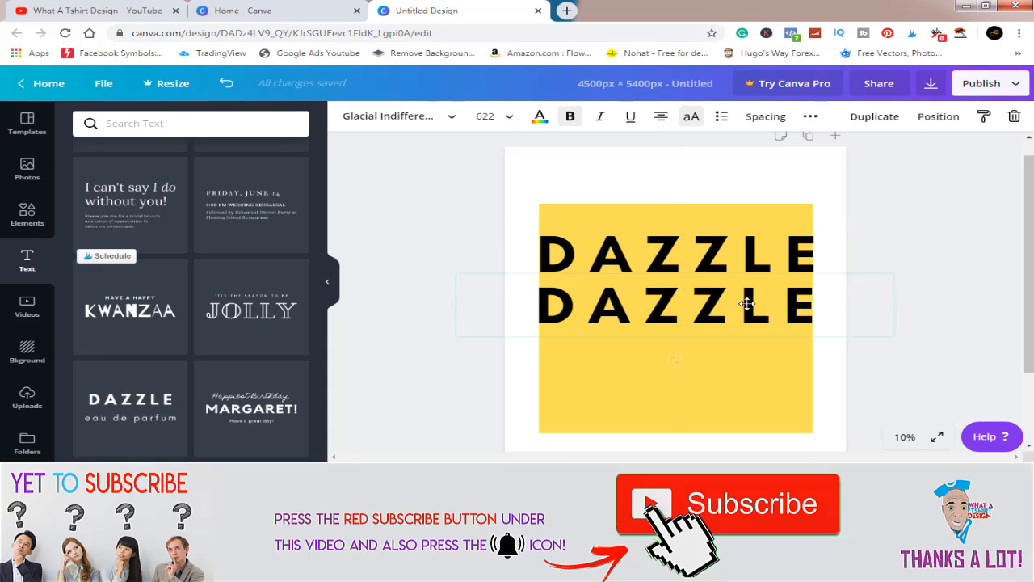
pyautogui.doubleClick(715, 249)
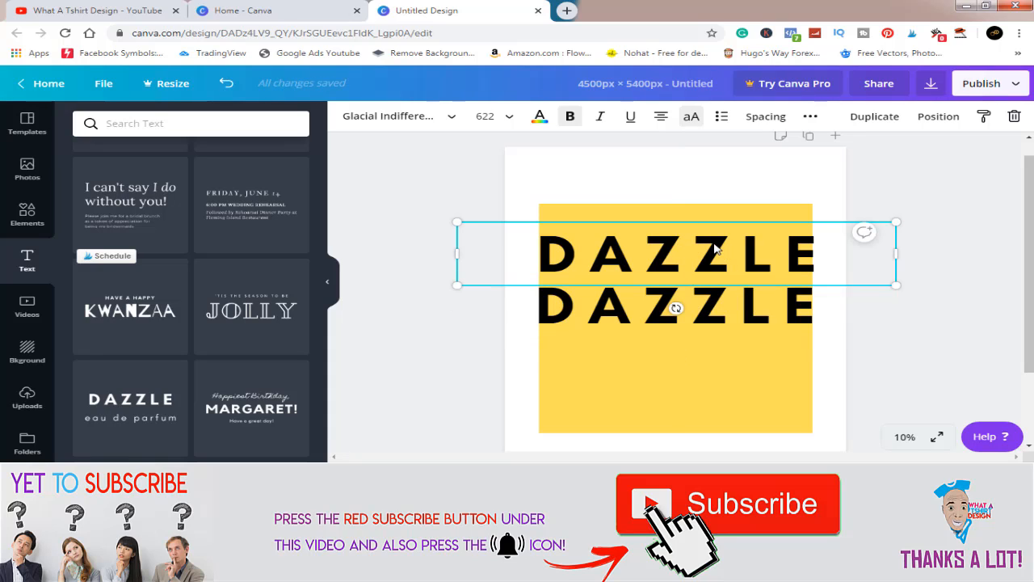
pyautogui.hotkey('ctrl', 'a')
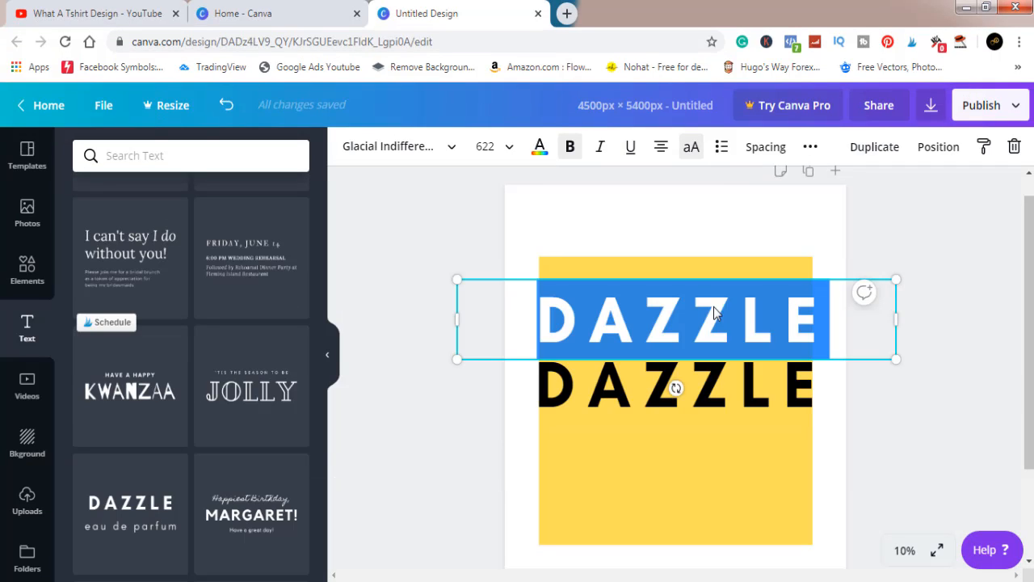
pyautogui.write('P')
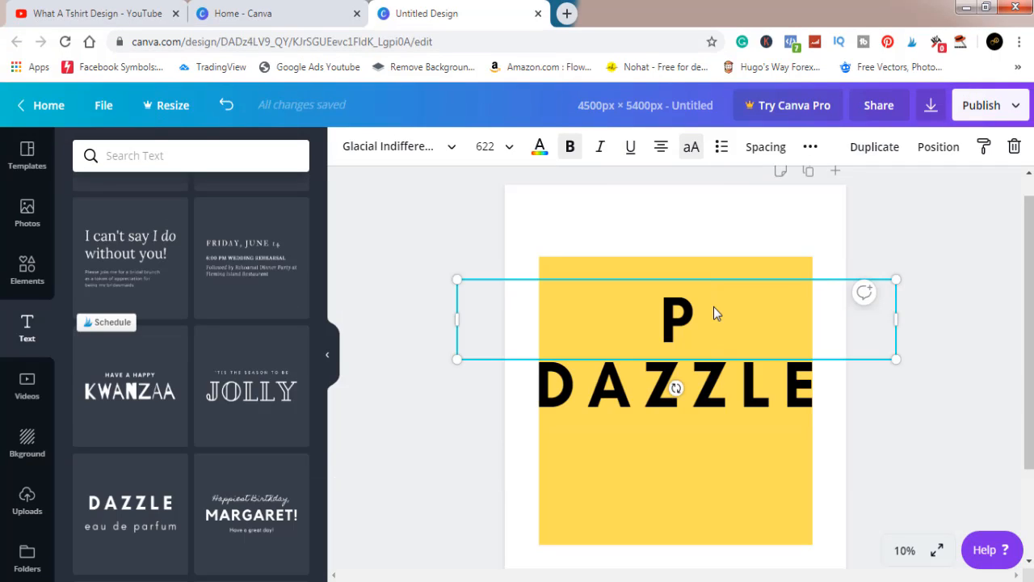
pyautogui.write('RAY')
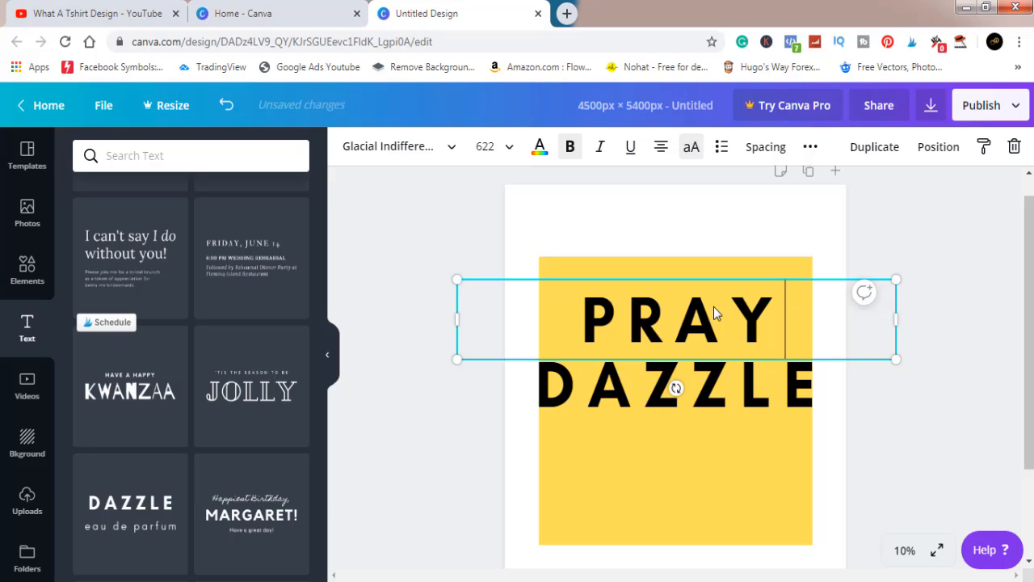
# Step: Enlarge the PRAY text to about font size 913 so it spans the yellow square's width, and centre it over the square's upper part
pyautogui.moveTo(896, 358); pyautogui.dragTo(938, 424)
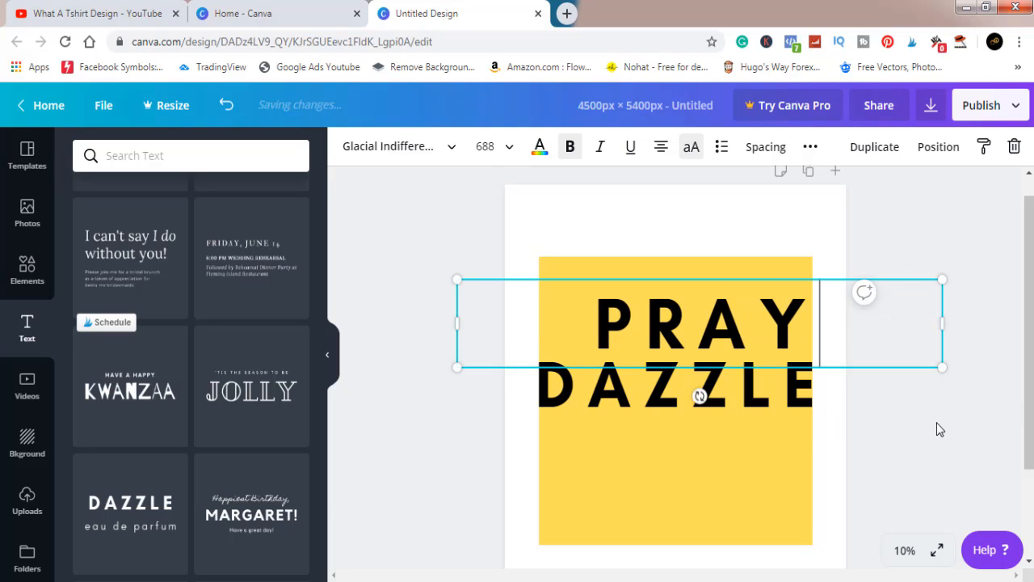
pyautogui.click(937, 424)
pyautogui.moveTo(760, 333); pyautogui.dragTo(736, 332)
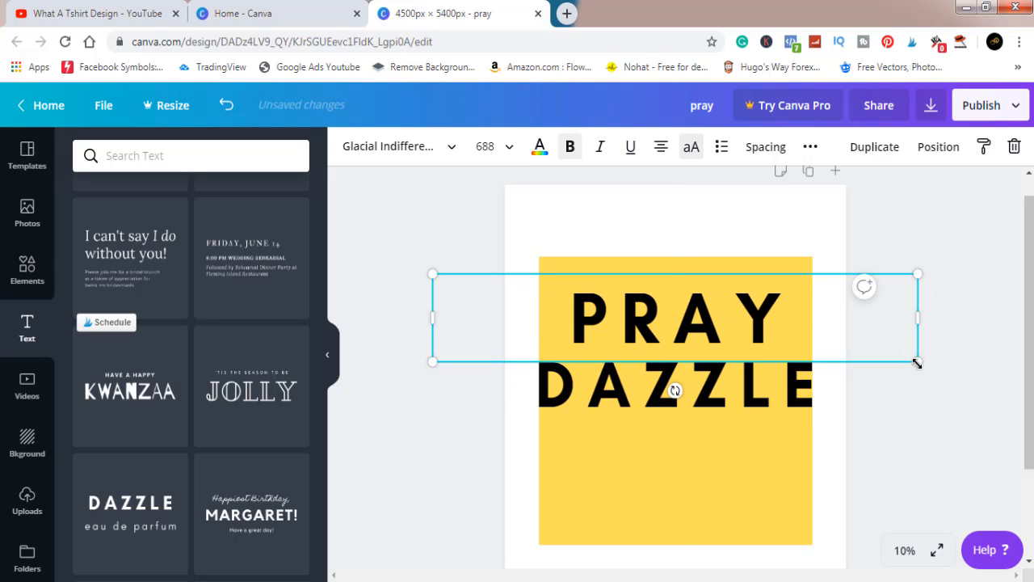
pyautogui.moveTo(916, 362); pyautogui.dragTo(999, 436)
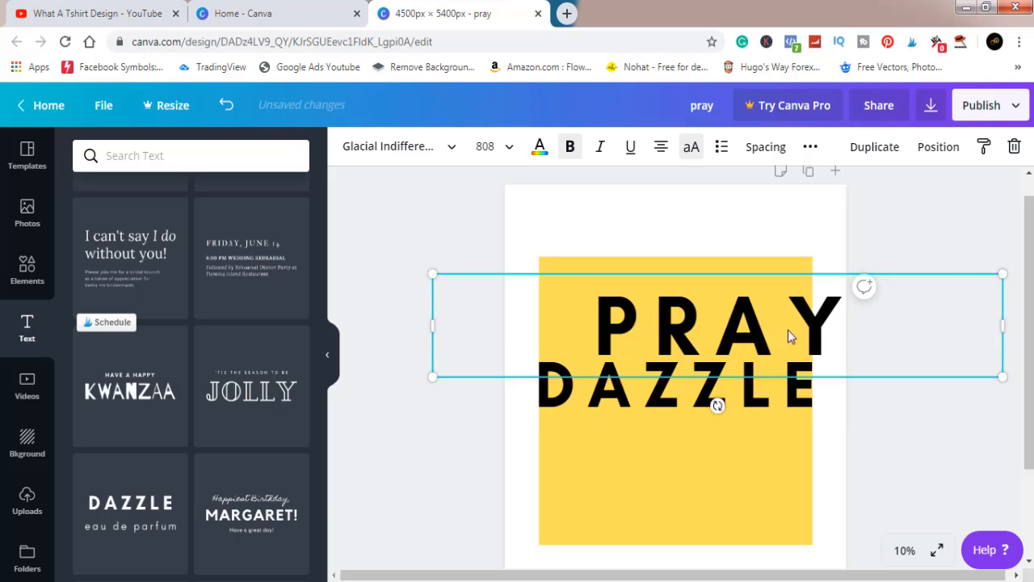
pyautogui.moveTo(788, 334); pyautogui.dragTo(752, 320)
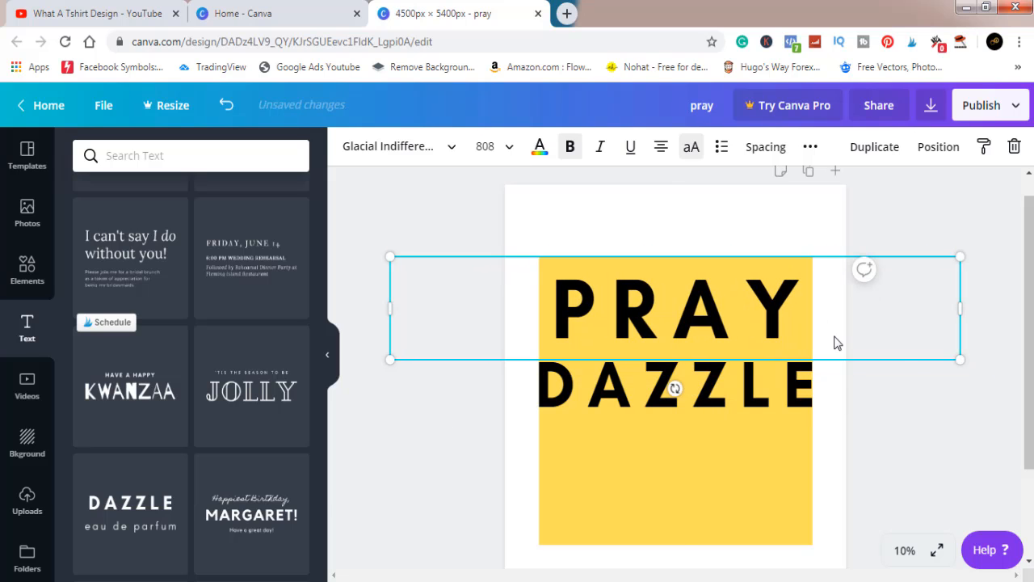
pyautogui.moveTo(959, 359); pyautogui.dragTo(999, 389)
pyautogui.moveTo(790, 318)
pyautogui.mouseDown()
pyautogui.moveTo(759, 300)
pyautogui.moveTo(784, 317)
pyautogui.mouseUp()
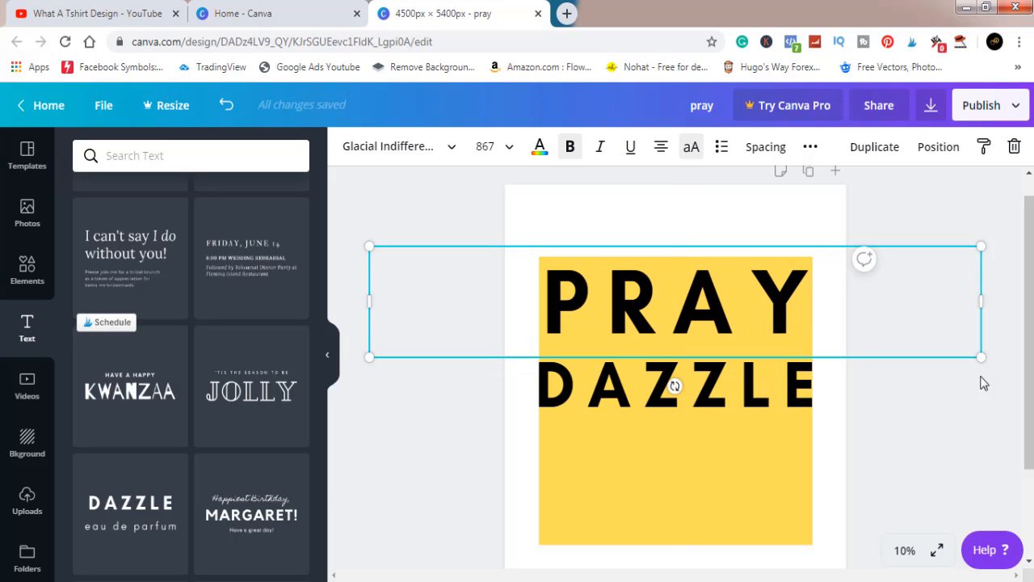
pyautogui.moveTo(981, 356); pyautogui.dragTo(1005, 388)
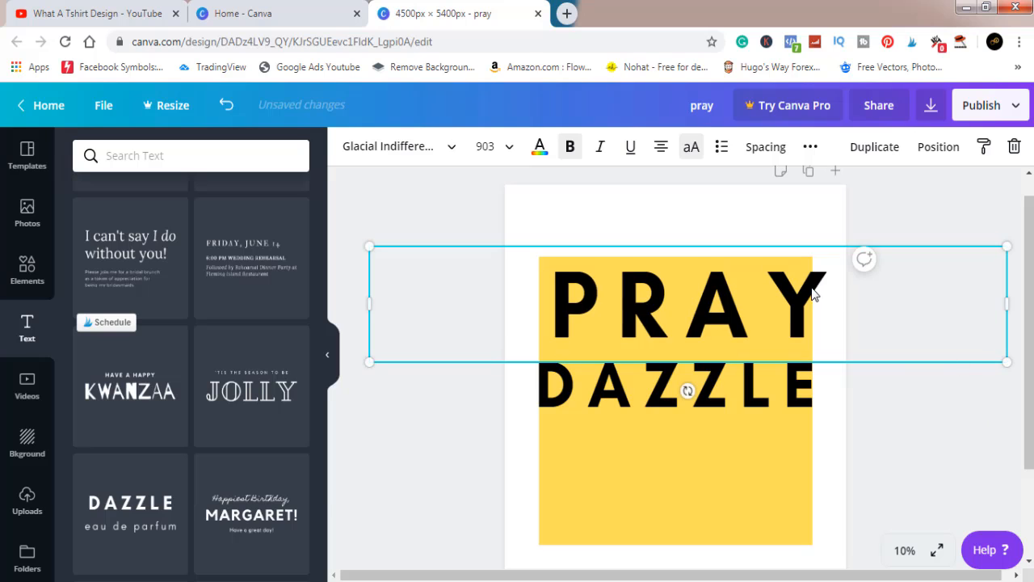
pyautogui.moveTo(804, 300); pyautogui.dragTo(789, 300)
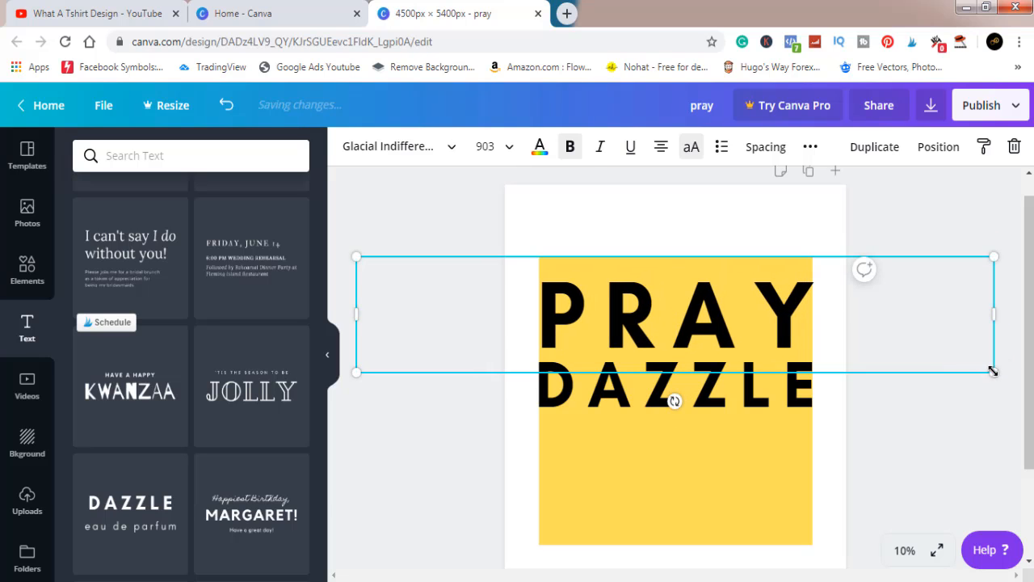
pyautogui.moveTo(994, 371); pyautogui.dragTo(1001, 373)
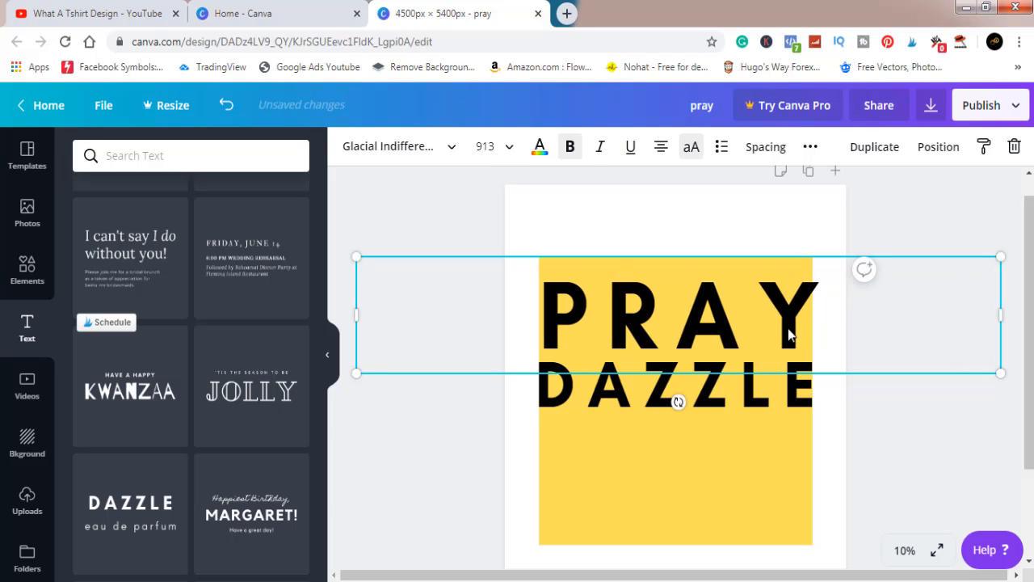
pyautogui.moveTo(790, 334); pyautogui.dragTo(782, 336)
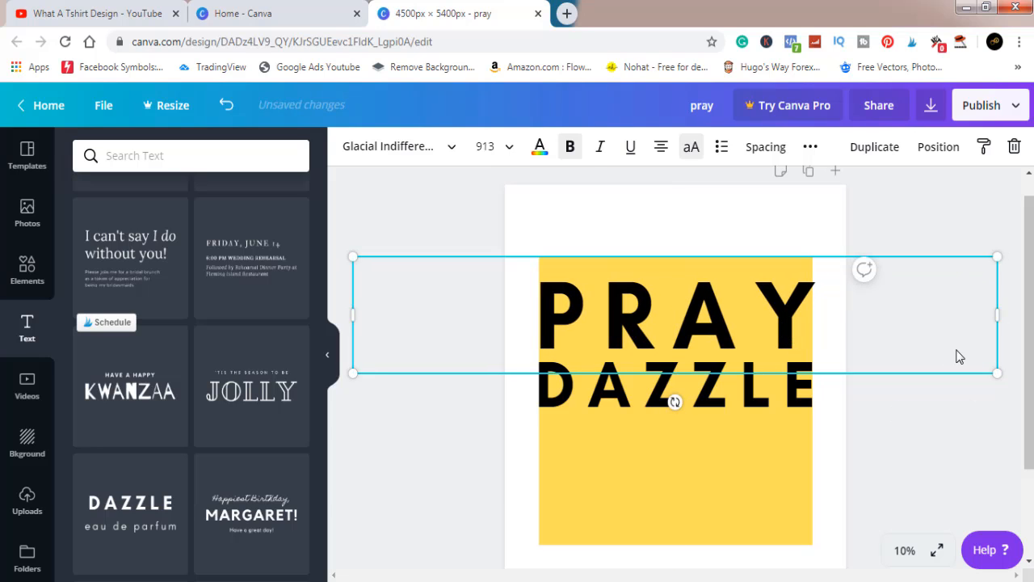
# Step: Narrow the PRAY text box slightly and realign the word with the yellow square's side edges
pyautogui.moveTo(989, 316); pyautogui.dragTo(983, 316)
pyautogui.moveTo(764, 331); pyautogui.dragTo(767, 331)
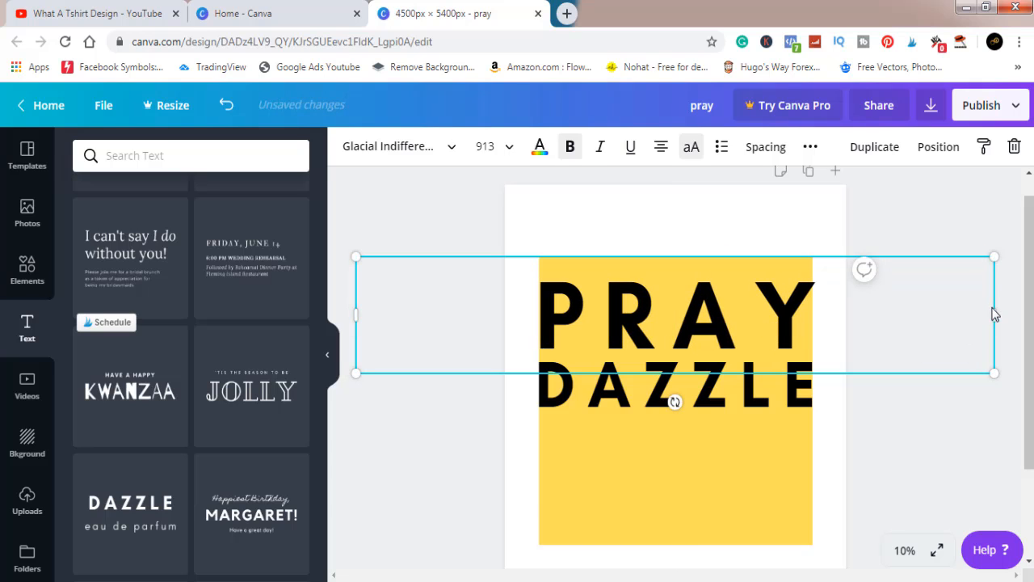
pyautogui.moveTo(991, 311); pyautogui.dragTo(989, 311)
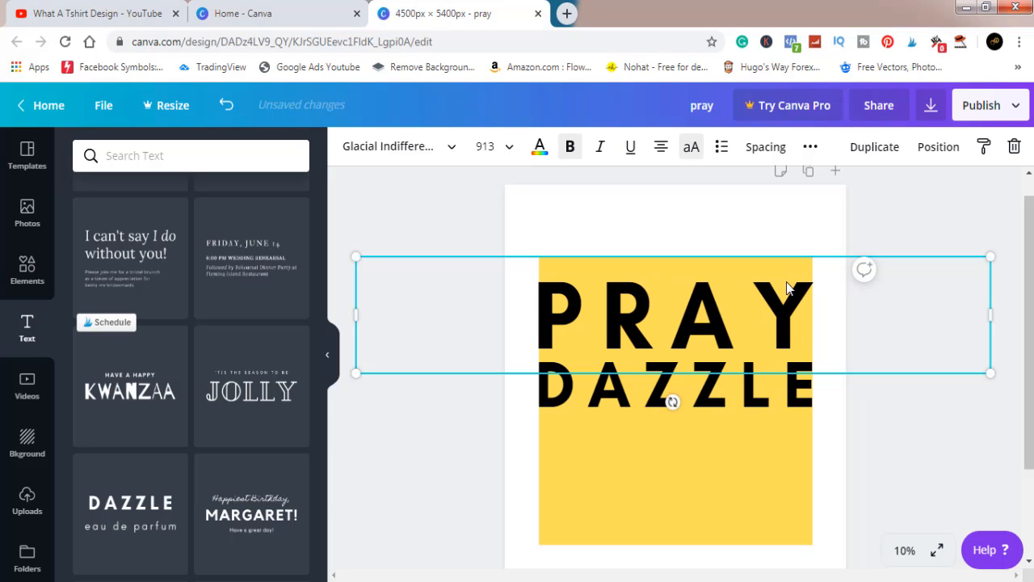
pyautogui.moveTo(778, 289); pyautogui.dragTo(771, 296)
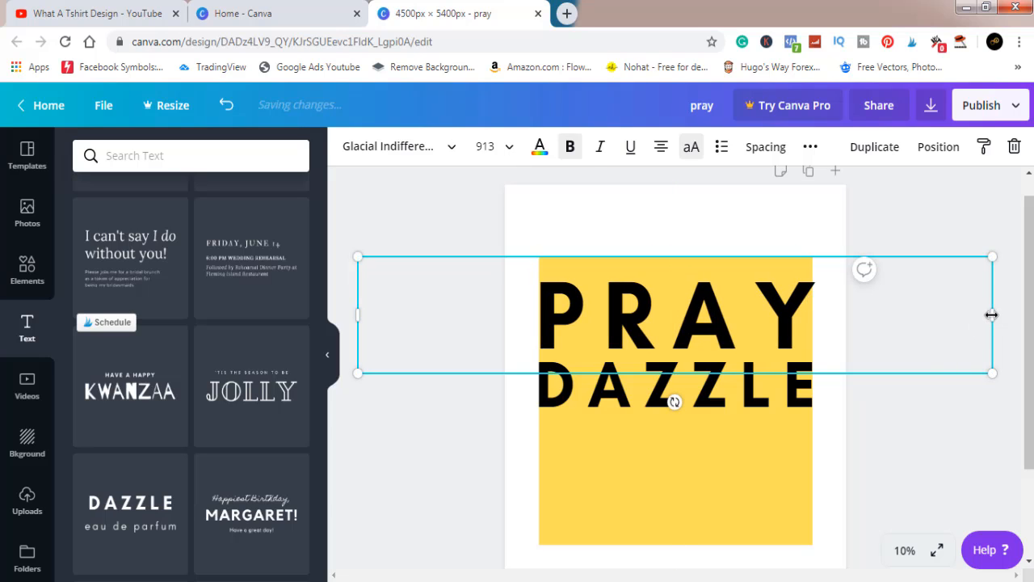
pyautogui.moveTo(992, 314); pyautogui.dragTo(988, 315)
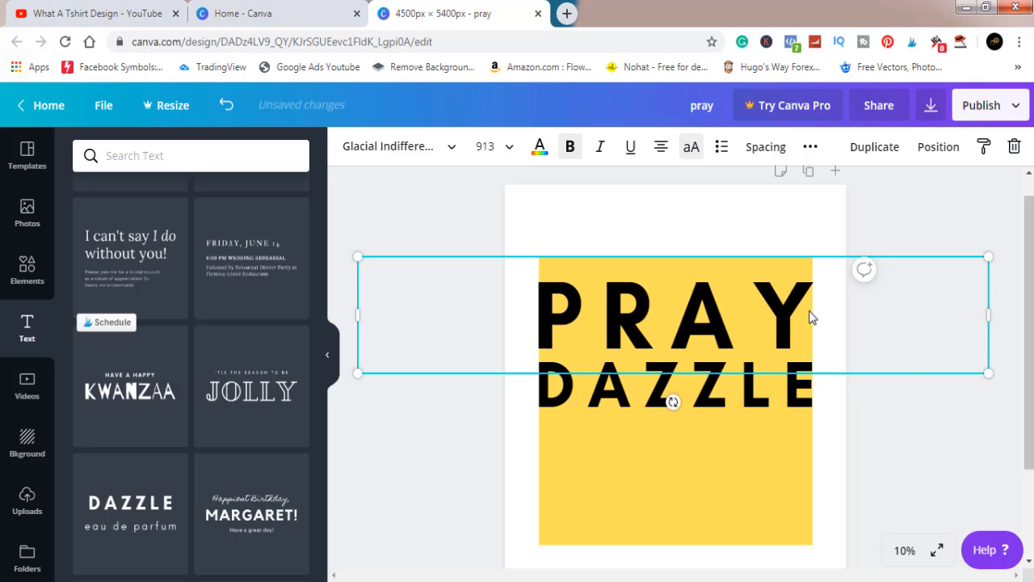
pyautogui.moveTo(743, 311); pyautogui.dragTo(744, 312)
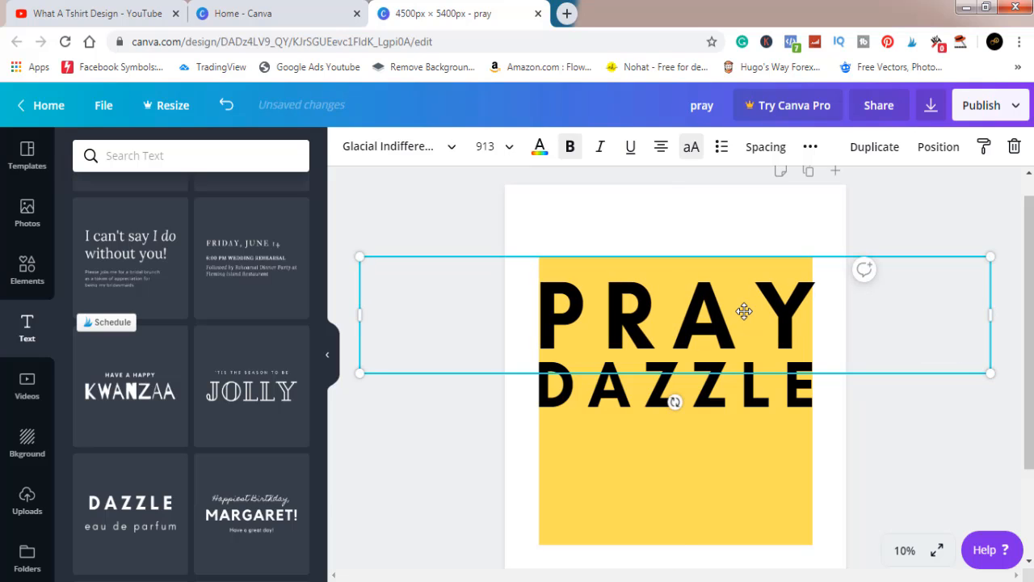
pyautogui.moveTo(991, 315); pyautogui.dragTo(987, 315)
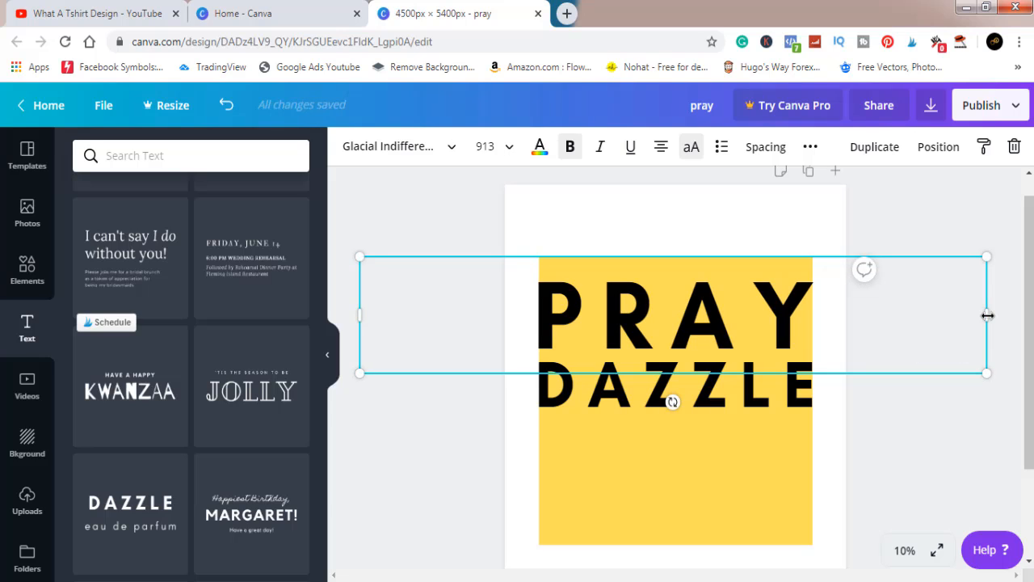
# Step: Change the DAZZLE line beneath PRAY to HARD
pyautogui.click(793, 396)
pyautogui.click(792, 398)
pyautogui.doubleClick(797, 392)
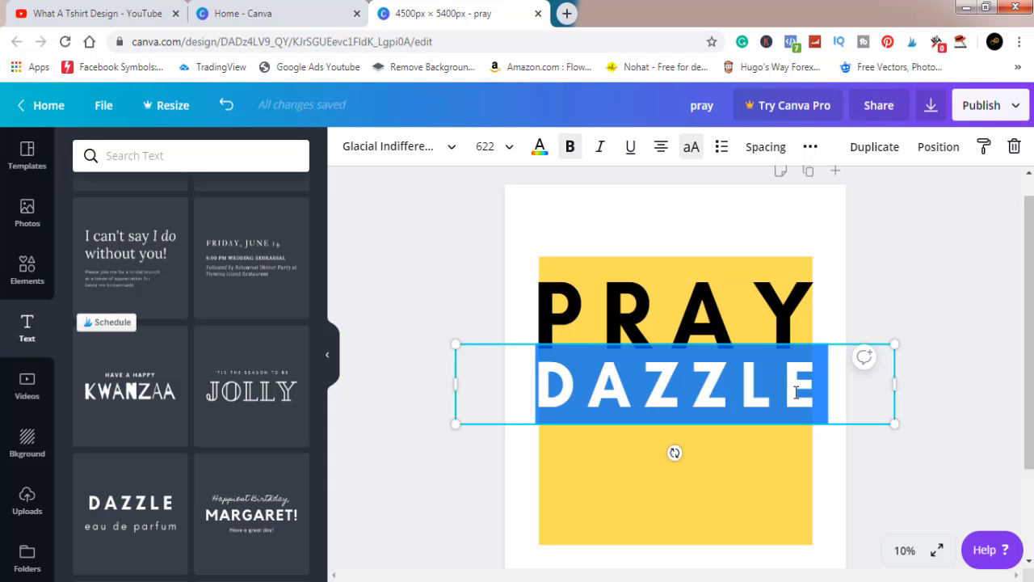
pyautogui.write('HARD')
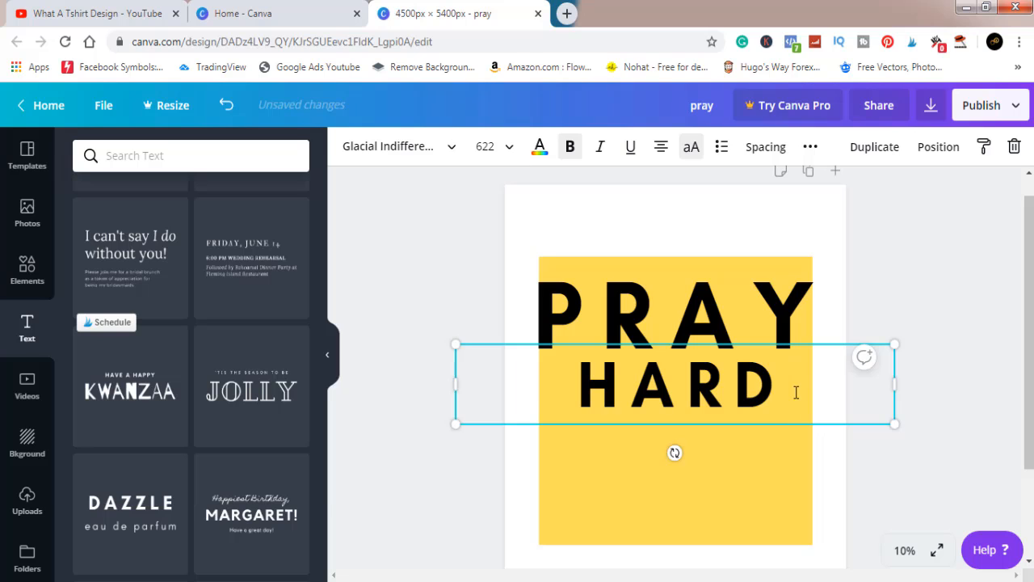
# Step: Enlarge HARD to about font size 891 so it spans the yellow square's width, and align it directly beneath PRAY
pyautogui.moveTo(895, 423); pyautogui.dragTo(1023, 577)
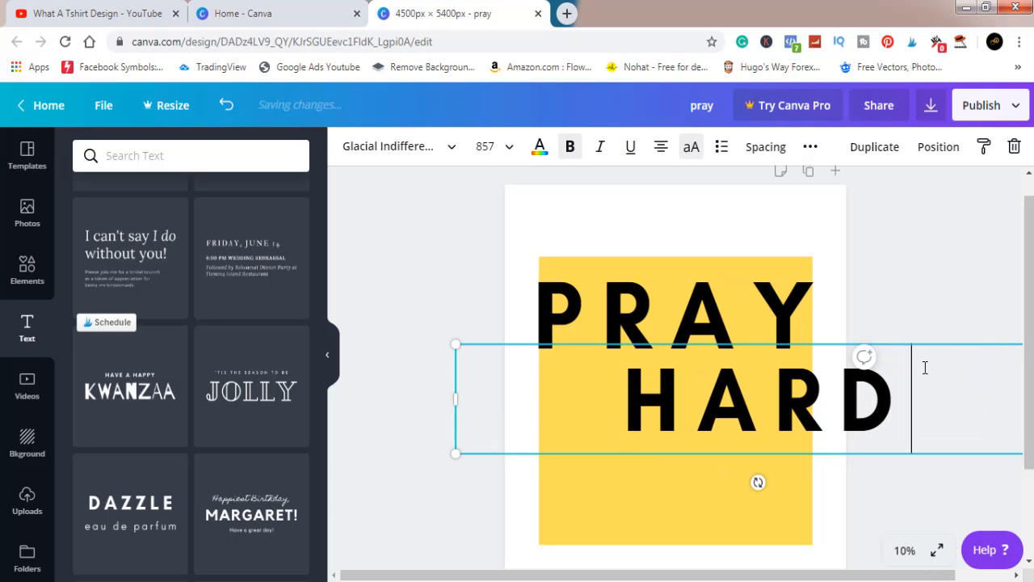
pyautogui.click(854, 427)
pyautogui.press('BackSpace')
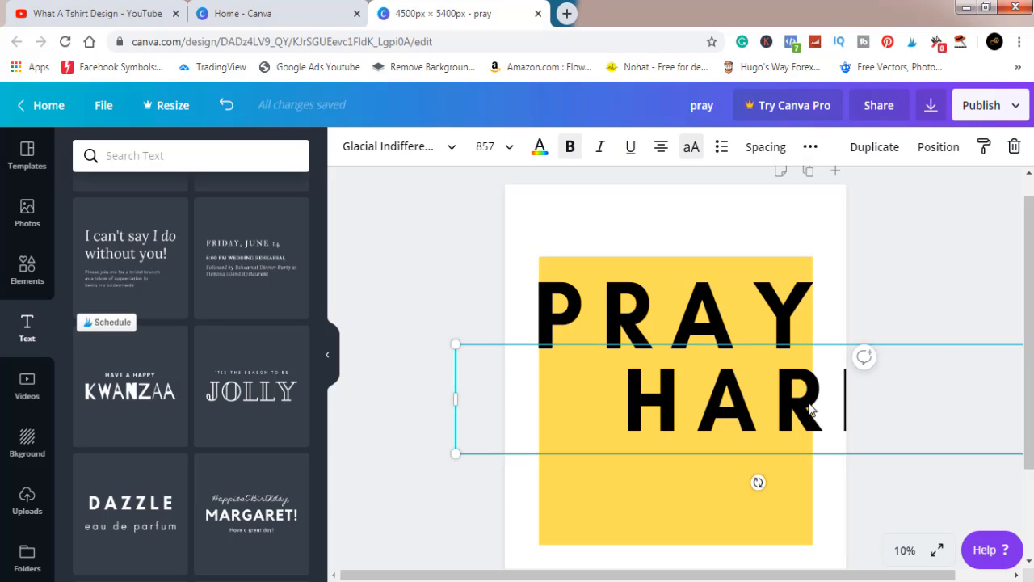
pyautogui.write('D')
pyautogui.moveTo(811, 409); pyautogui.dragTo(721, 398)
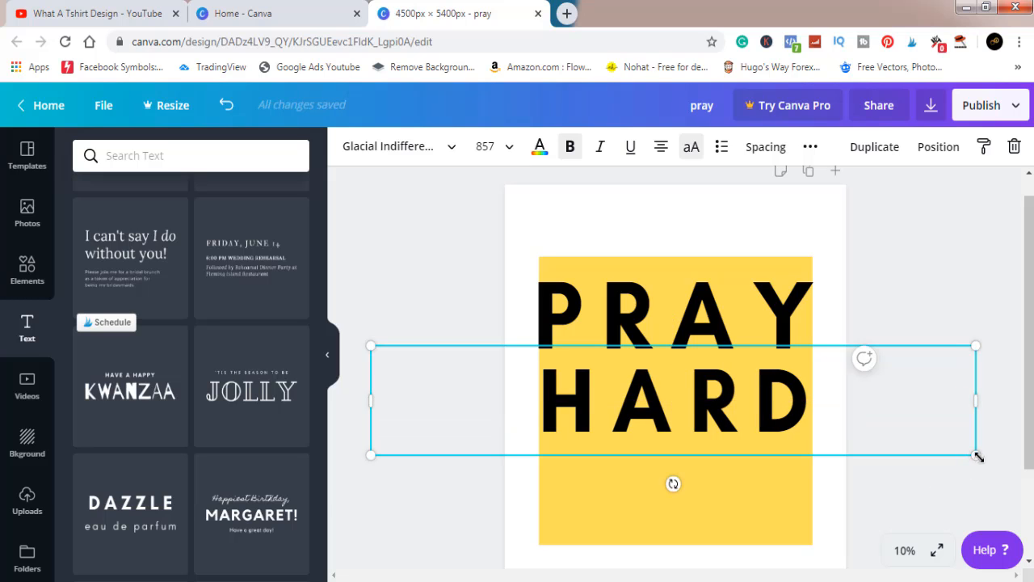
pyautogui.moveTo(977, 456); pyautogui.dragTo(995, 459)
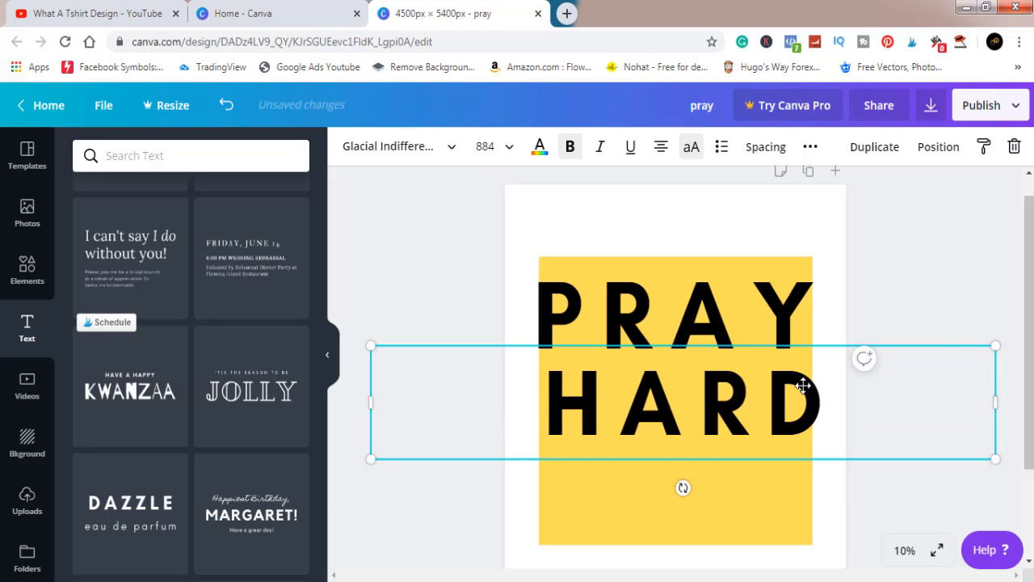
pyautogui.moveTo(802, 386); pyautogui.dragTo(801, 387)
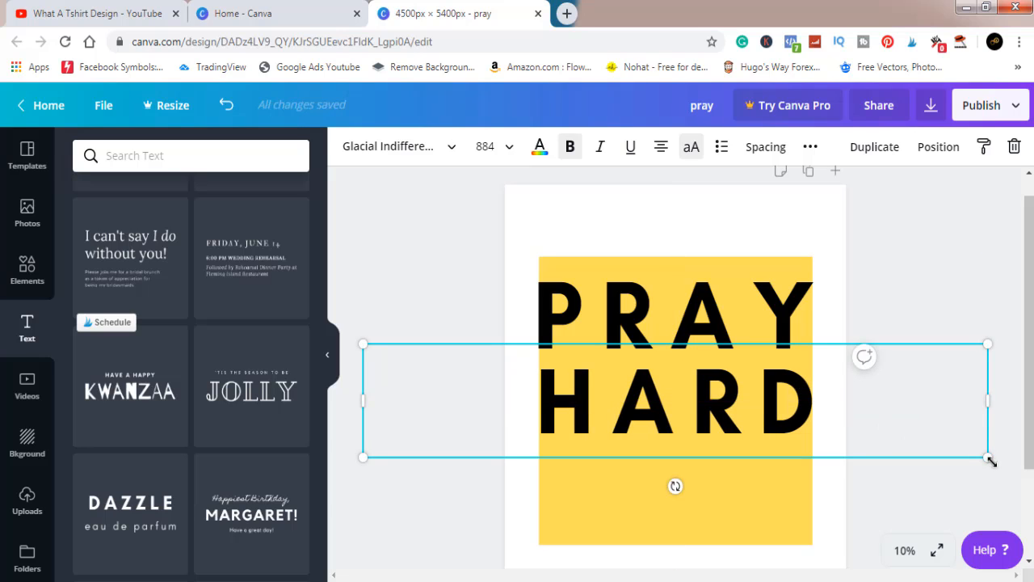
pyautogui.moveTo(990, 460); pyautogui.dragTo(994, 458)
pyautogui.moveTo(808, 404); pyautogui.dragTo(807, 402)
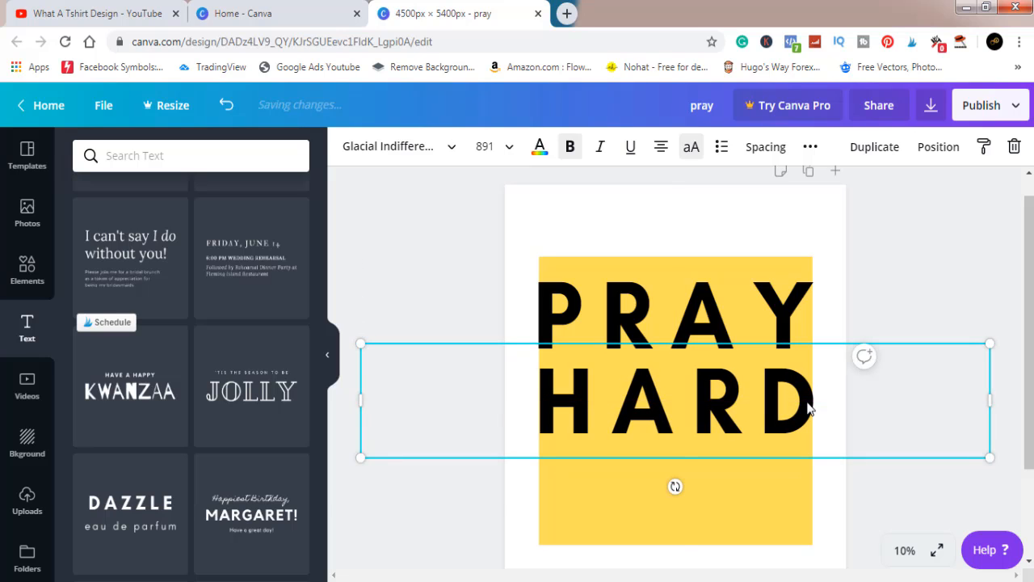
pyautogui.click(914, 307)
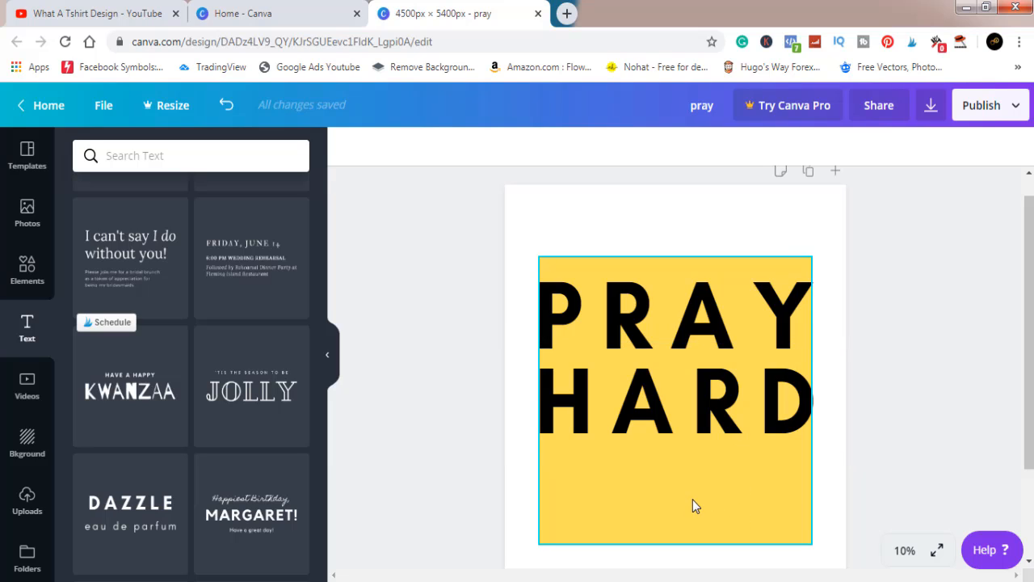
# Step: Place a copy of the HARD text directly beneath the original and change the copy to 100%
pyautogui.click(712, 412)
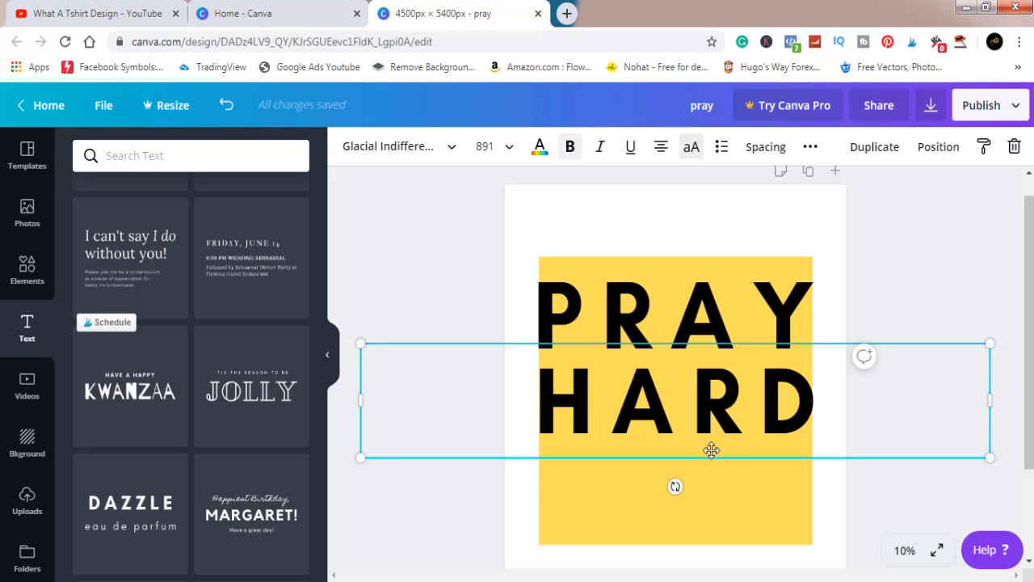
pyautogui.moveTo(712, 412); pyautogui.dragTo(712, 490)
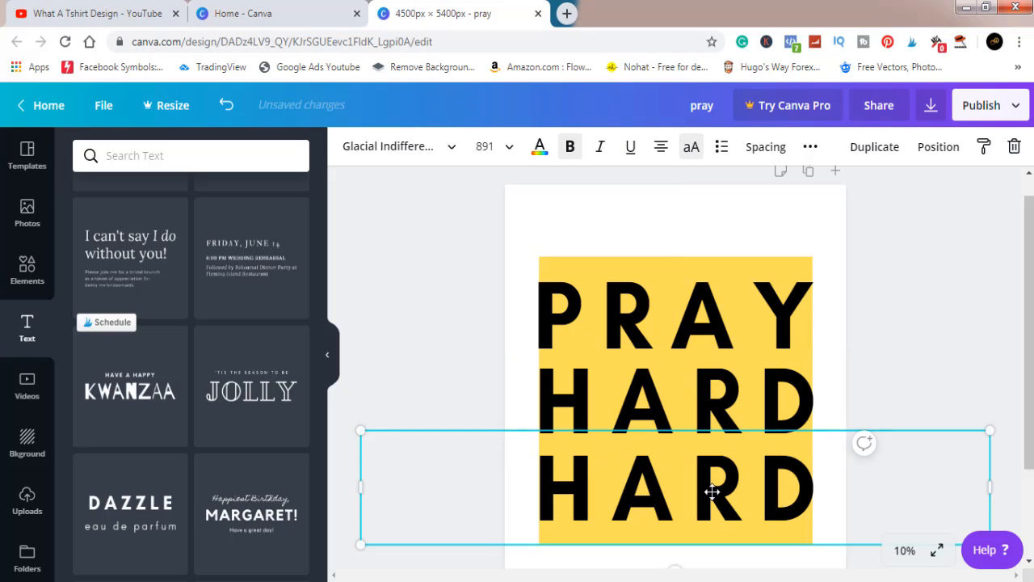
pyautogui.doubleClick(711, 491)
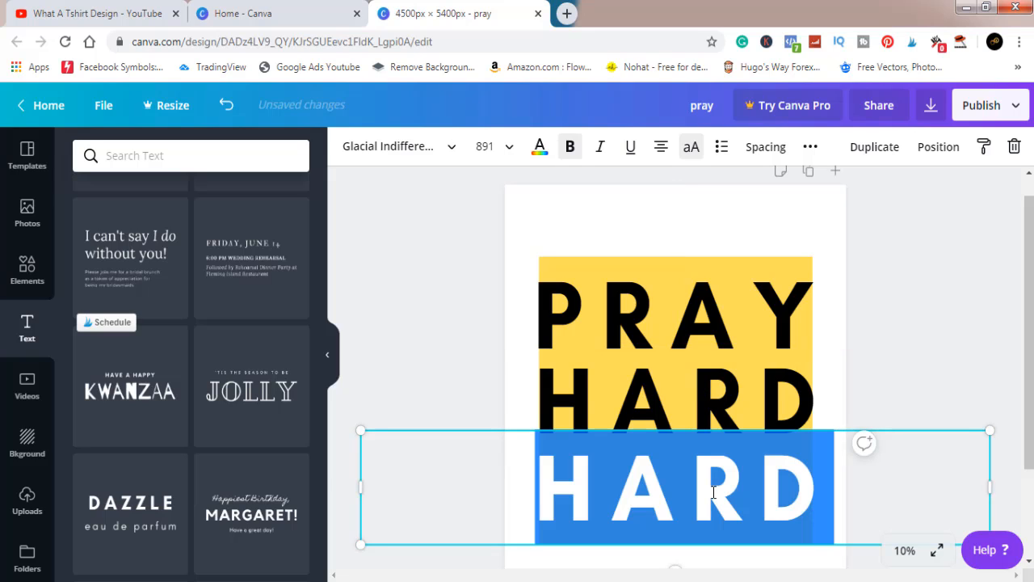
pyautogui.write('100')
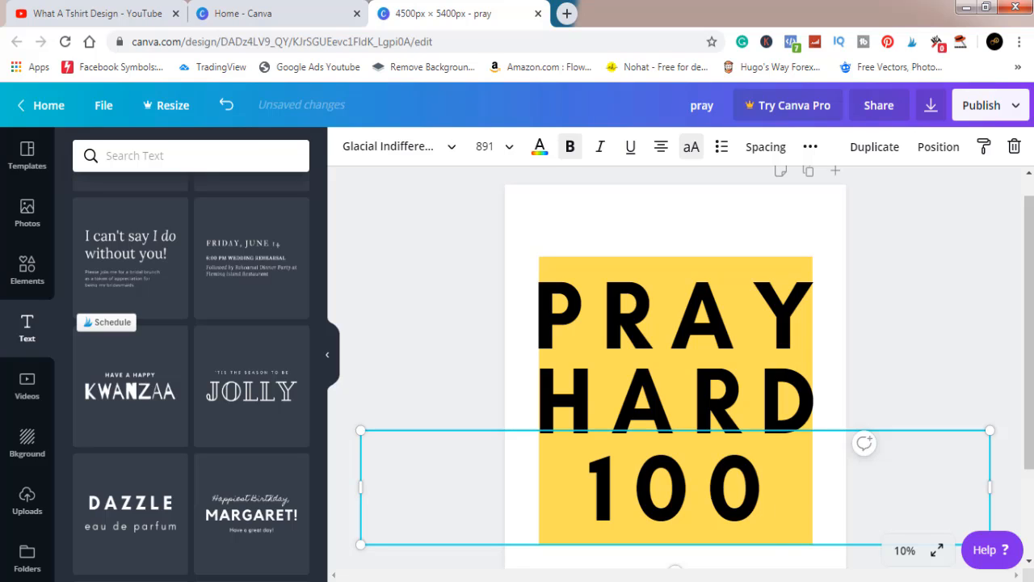
pyautogui.write('%')
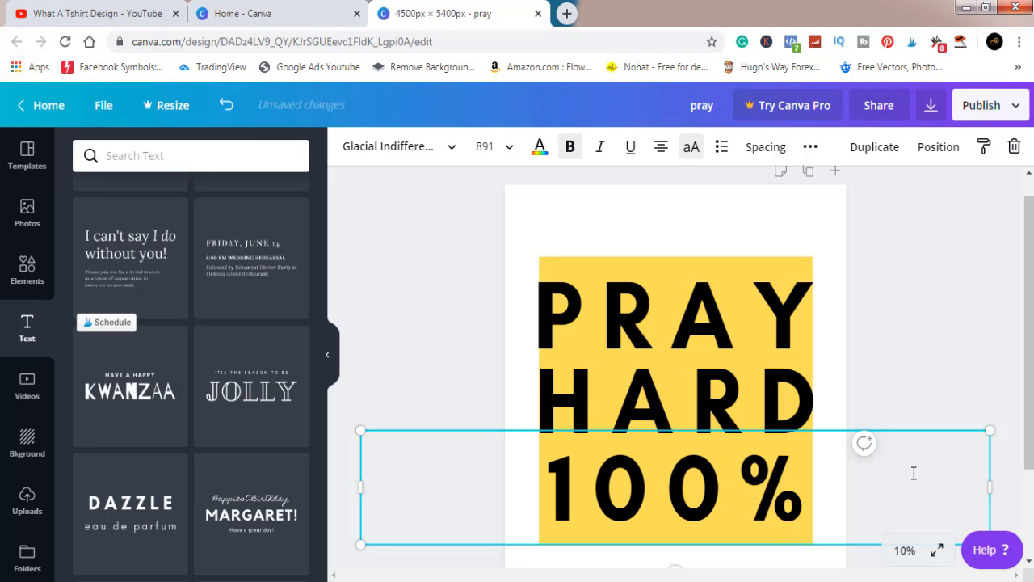
# Step: Enlarge 100% to about font size 963 so it spans the yellow square's width, and align it beneath HARD near the square's lower edge
pyautogui.moveTo(988, 430)
pyautogui.mouseDown()
pyautogui.moveTo(999, 413)
pyautogui.moveTo(1006, 426)
pyautogui.mouseUp()
pyautogui.click(957, 387)
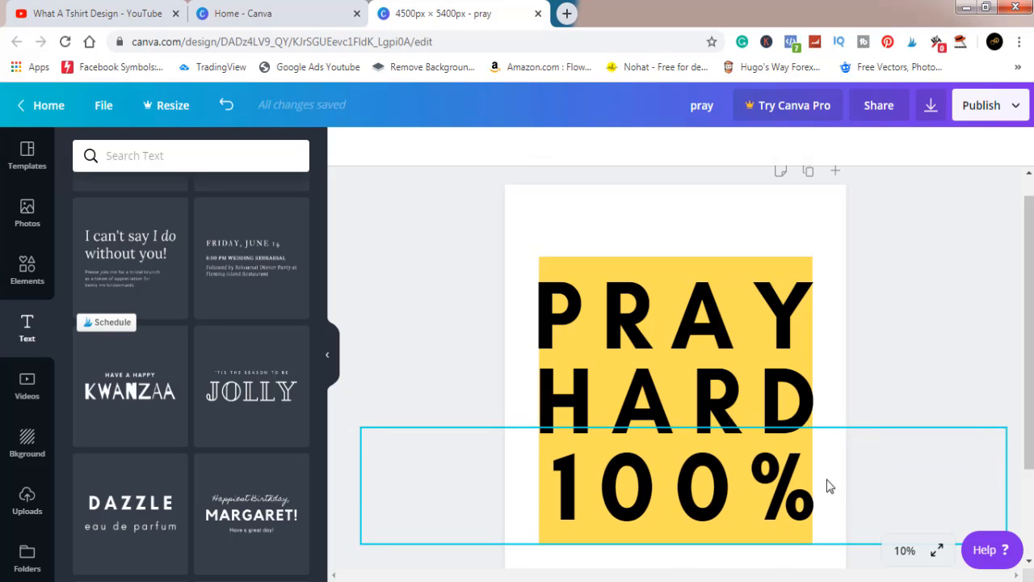
pyautogui.moveTo(783, 499); pyautogui.dragTo(774, 493)
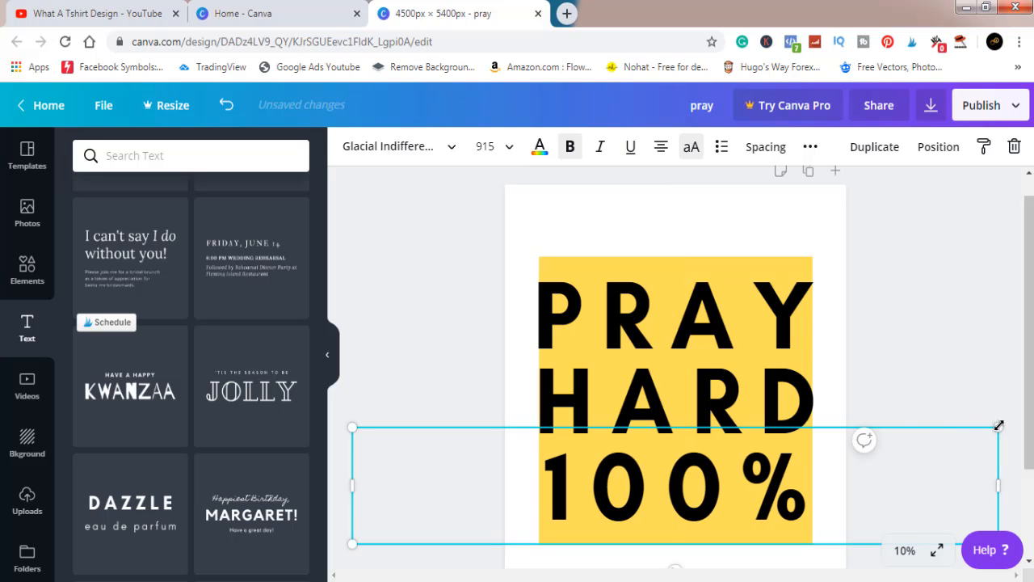
pyautogui.moveTo(999, 426); pyautogui.dragTo(1020, 426)
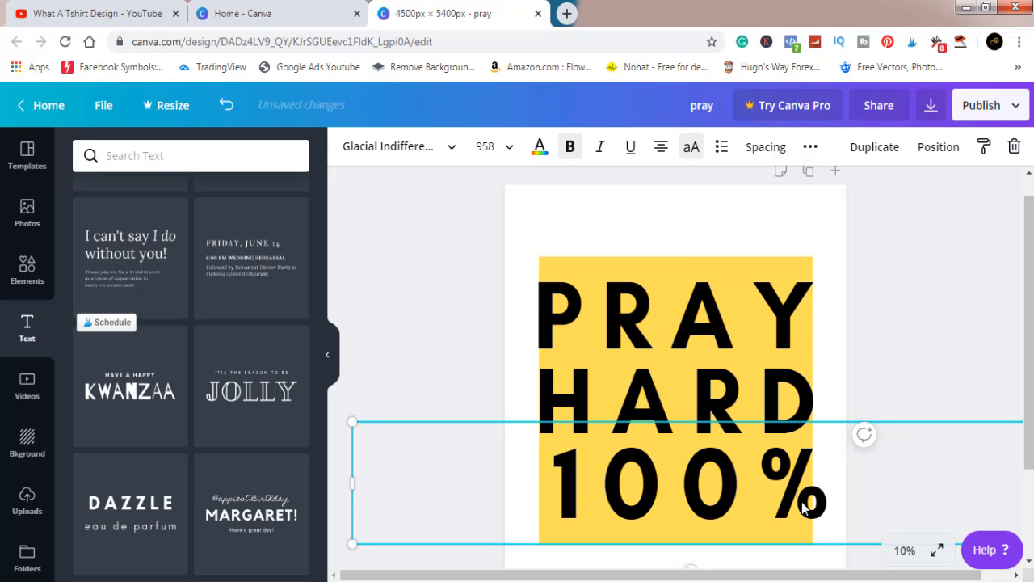
pyautogui.moveTo(784, 506); pyautogui.dragTo(791, 509)
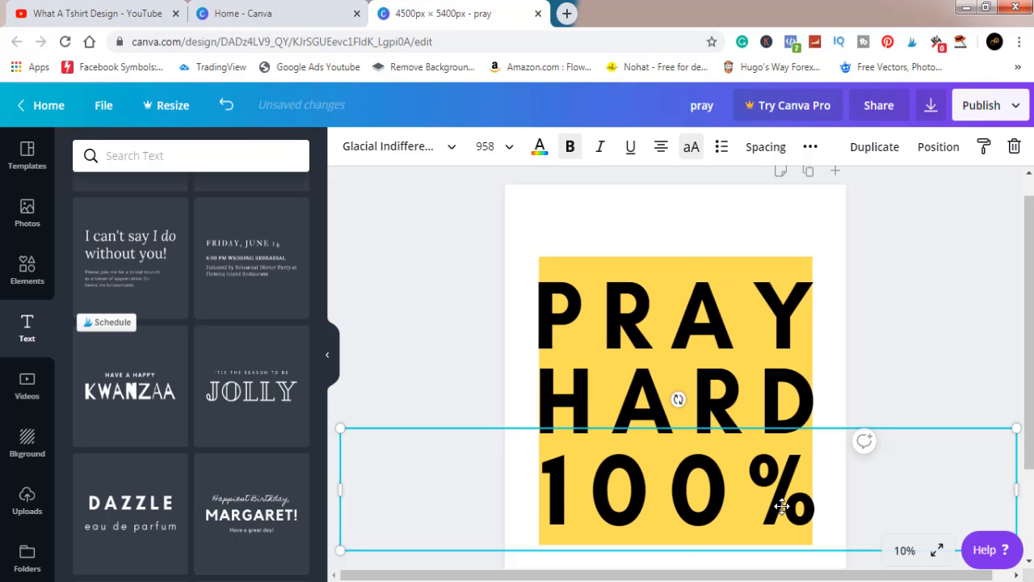
pyautogui.moveTo(782, 506); pyautogui.dragTo(785, 505)
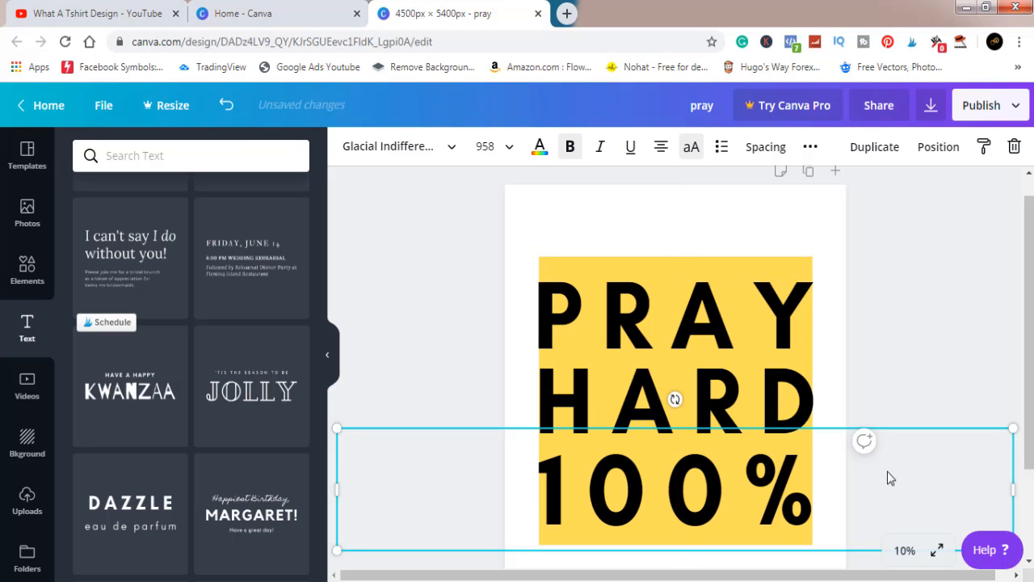
pyautogui.moveTo(1012, 429); pyautogui.dragTo(1016, 428)
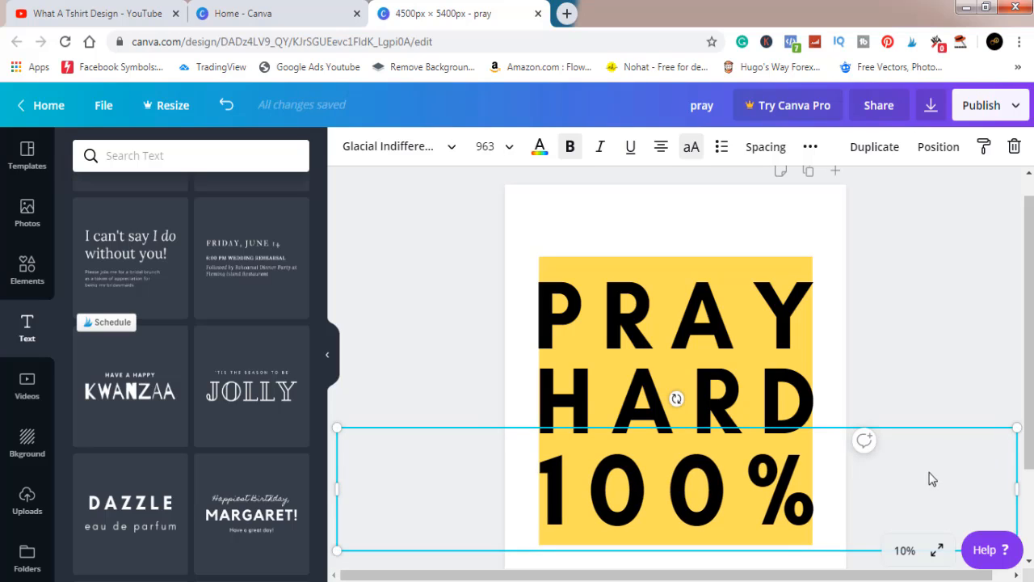
# Step: Dismiss the Windows color scheme prompt and download the finished design as a PNG file
pyautogui.click(923, 356)
pyautogui.scroll(-1, 922, 356)
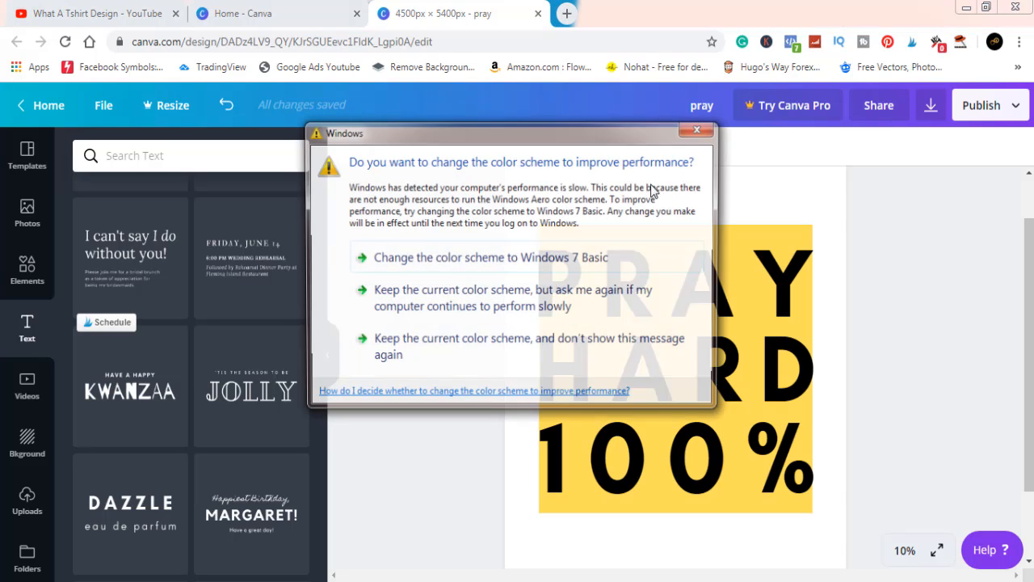
pyautogui.click(700, 129)
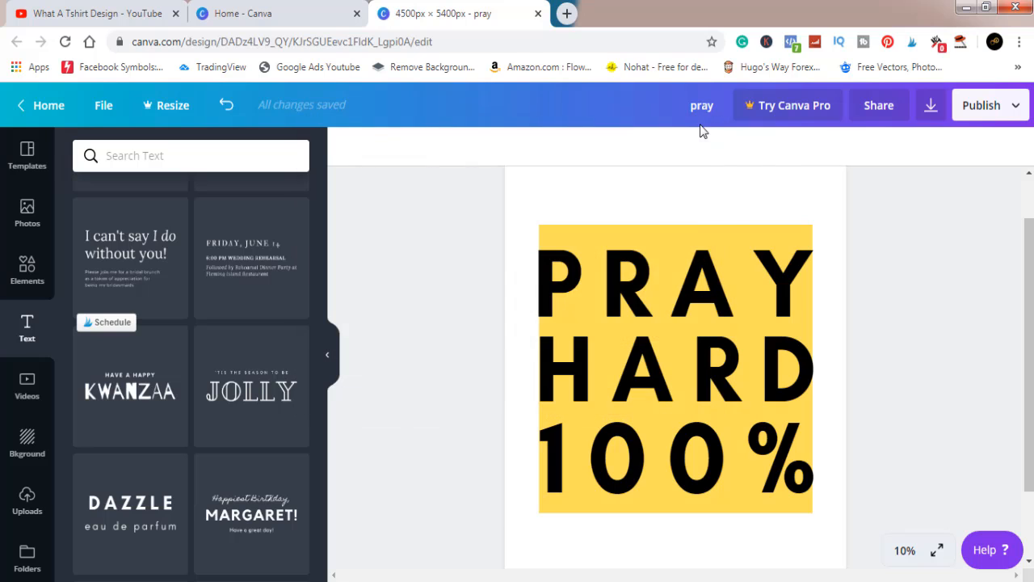
pyautogui.click(931, 107)
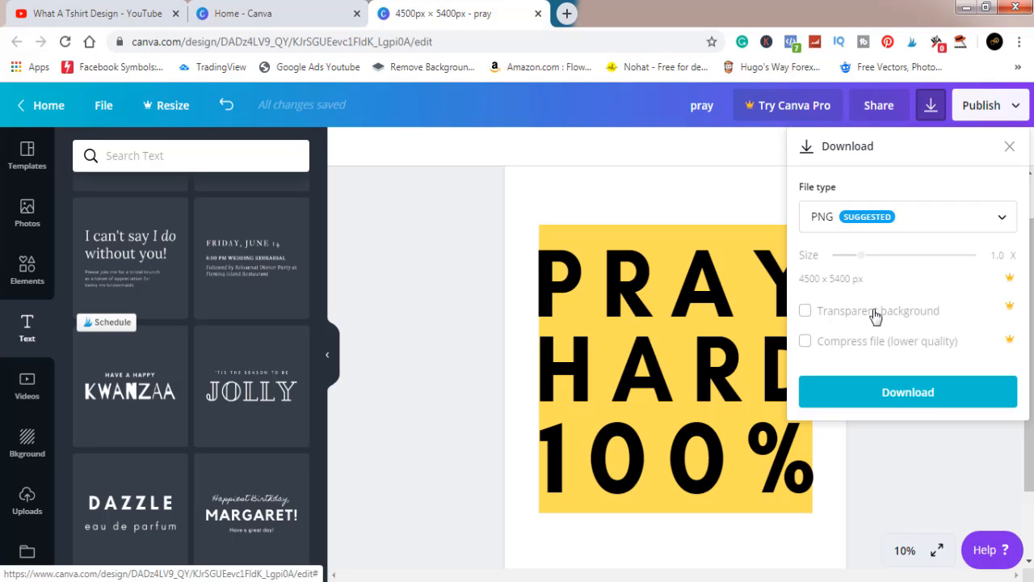
pyautogui.click(924, 398)
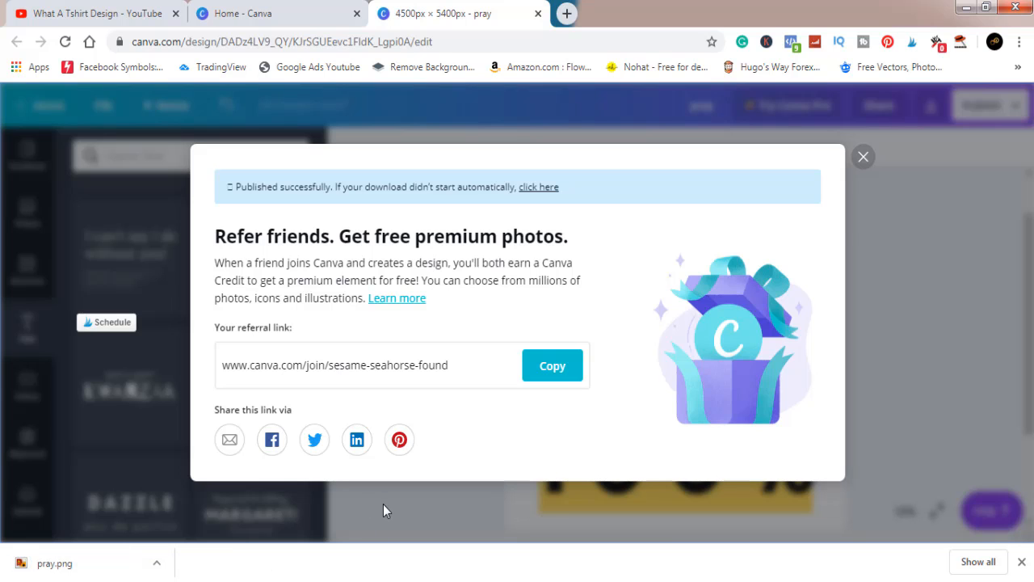
# Step: Show the downloaded pray.png in its folder and preview the image at full view
pyautogui.click(157, 564)
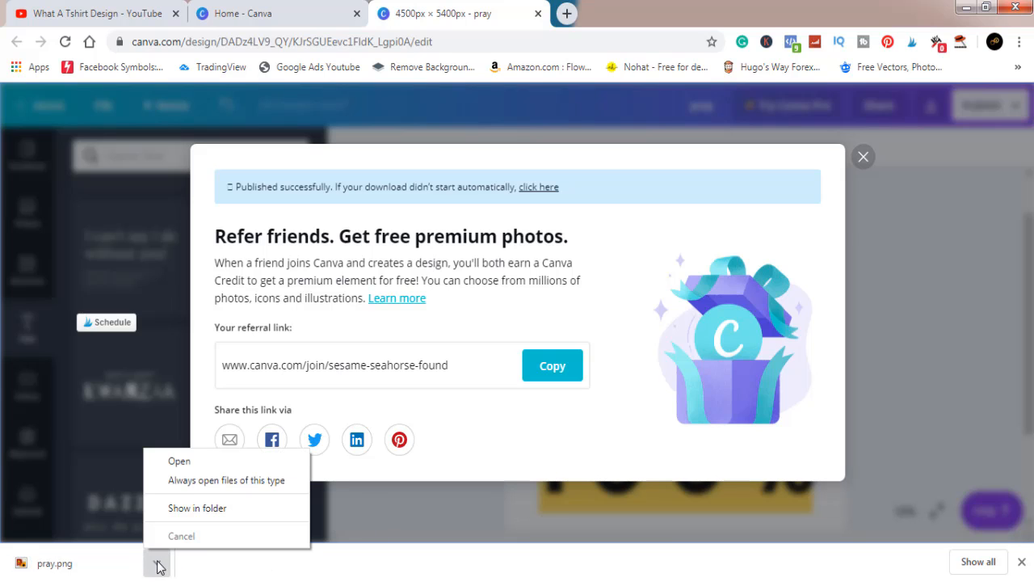
pyautogui.click(201, 502)
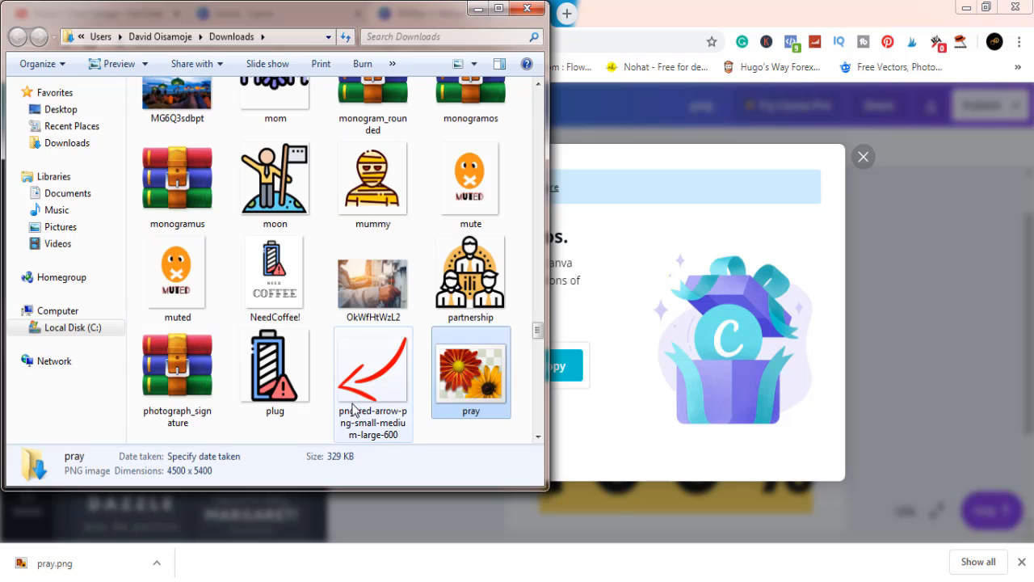
pyautogui.doubleClick(475, 382)
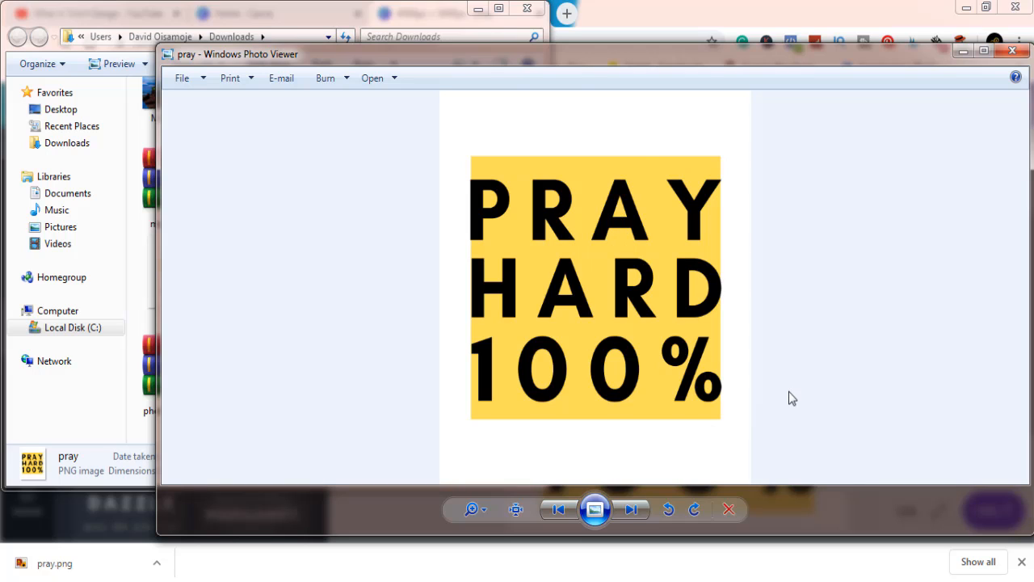
pyautogui.click(1014, 55)
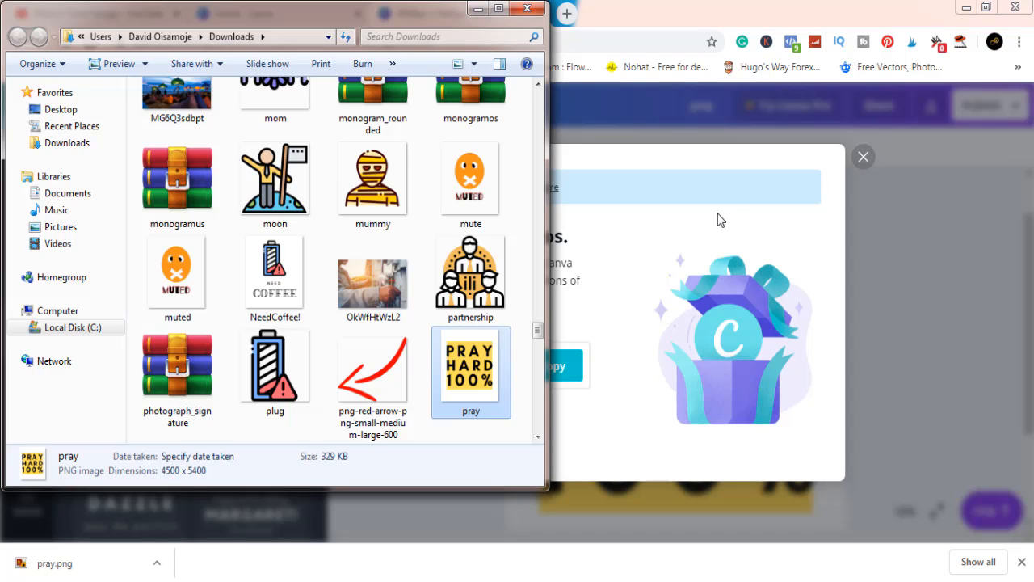
# Step: Open the downloaded pray image in Adobe Photoshop CC
pyautogui.rightClick(477, 349)
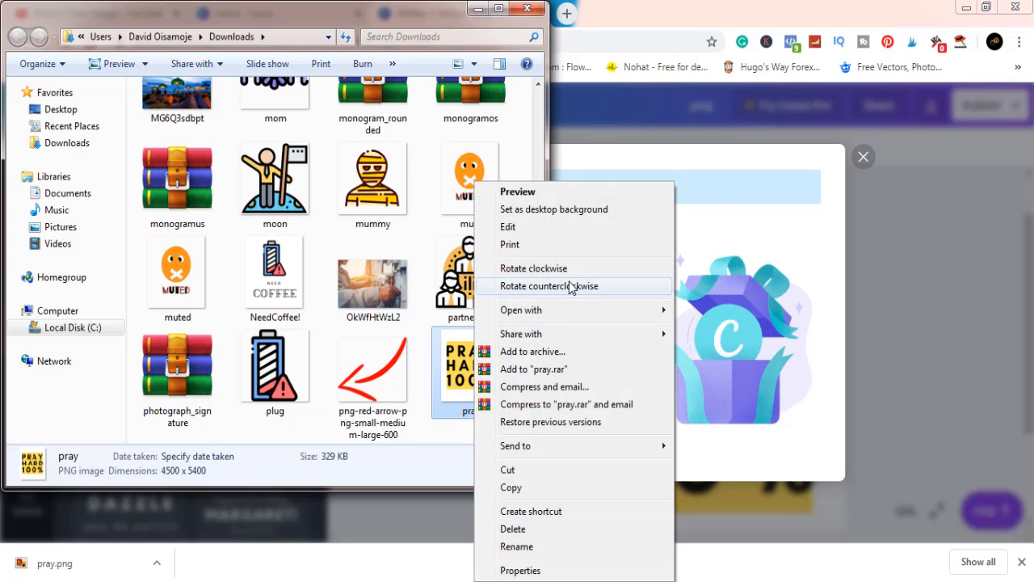
pyautogui.moveTo(570, 307)
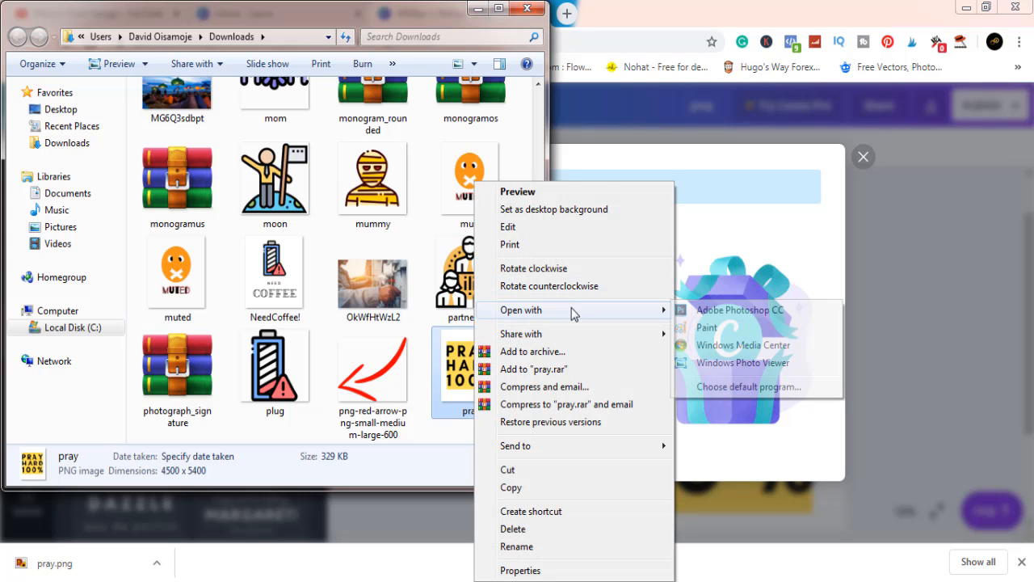
pyautogui.click(717, 311)
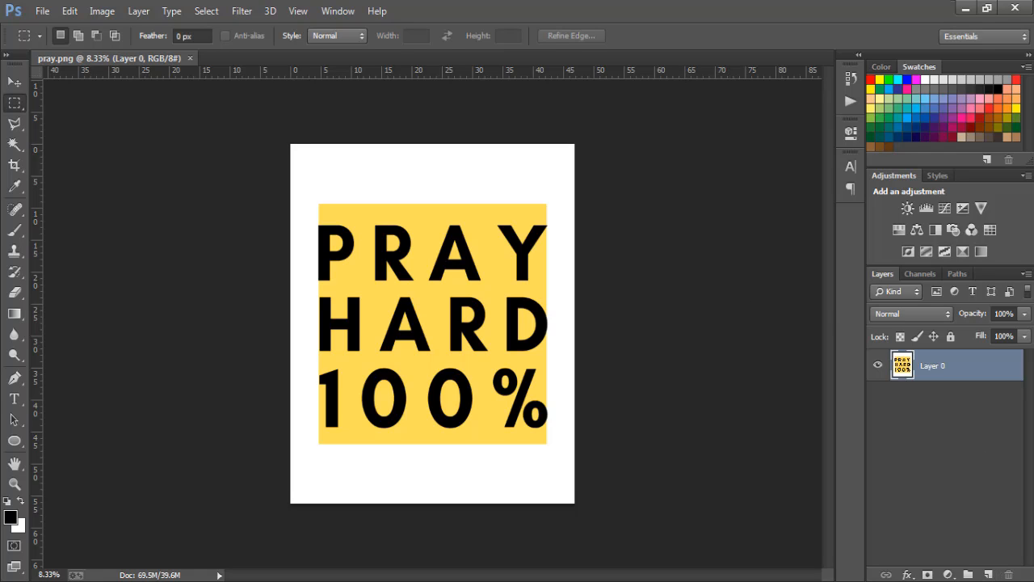
# Step: Add an empty layer above the artwork, and delete the white background around the yellow square on Layer 0 using the Magic Wand
pyautogui.click(989, 575)
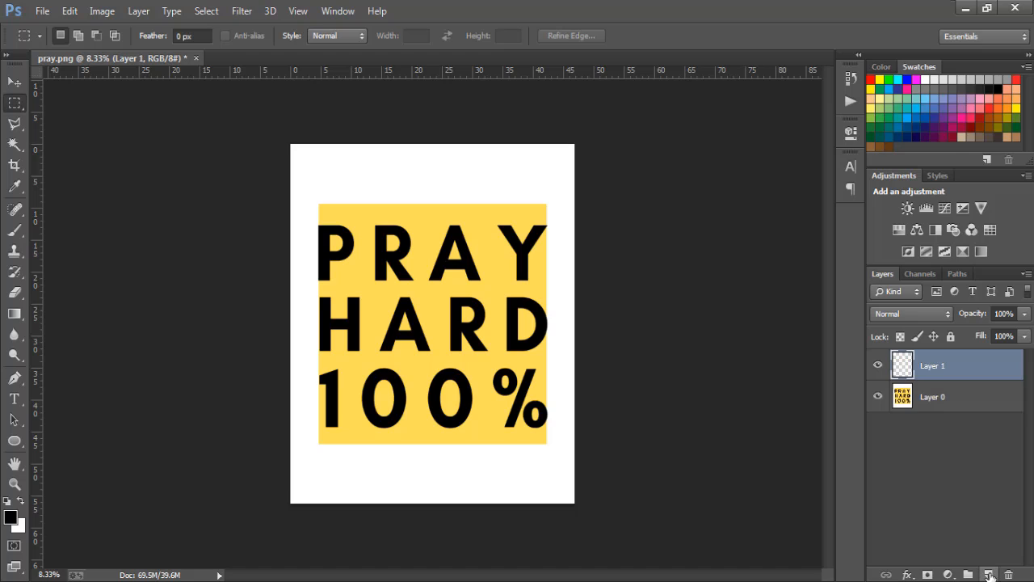
pyautogui.click(951, 401)
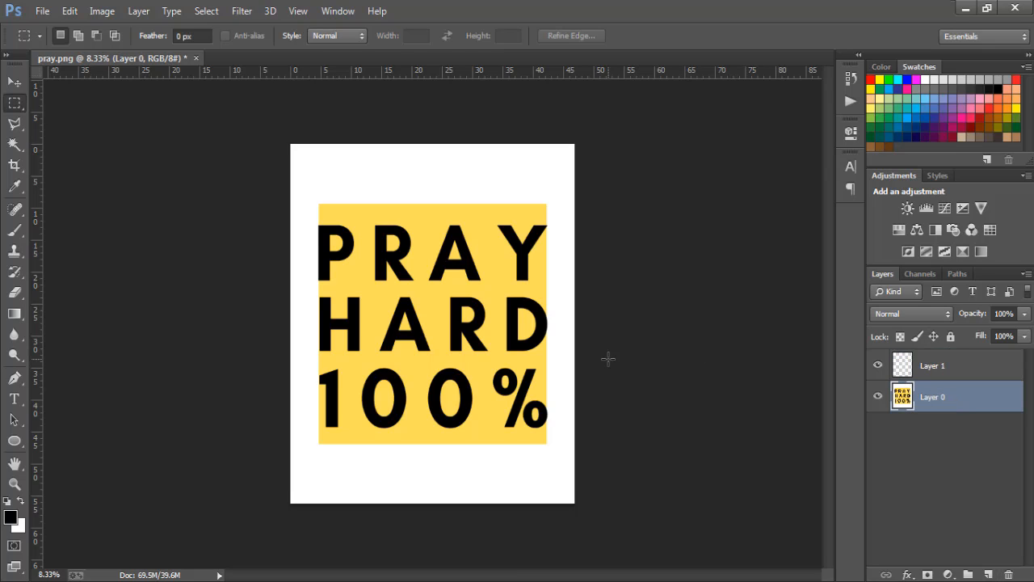
pyautogui.click(13, 147)
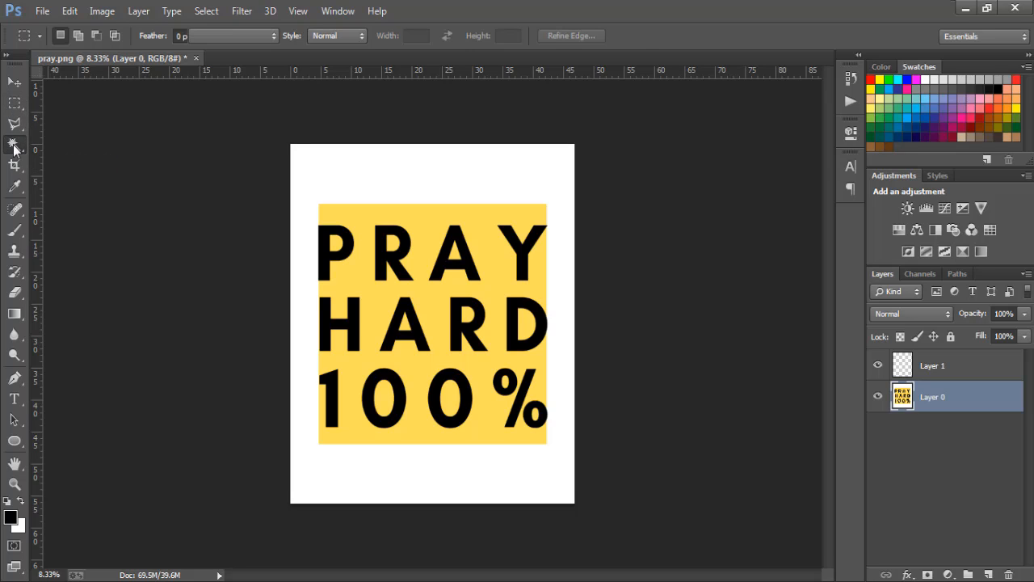
pyautogui.click(322, 166)
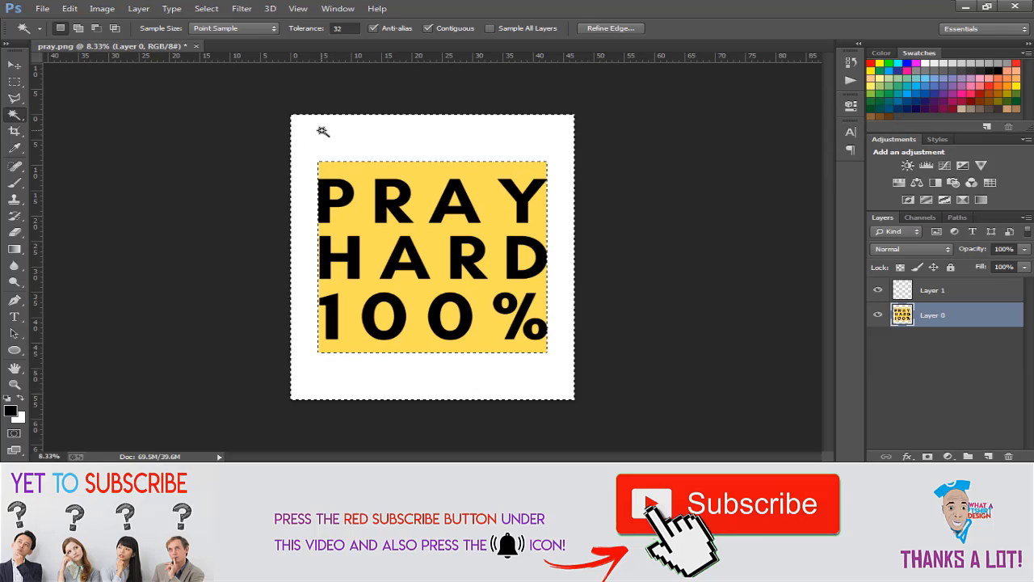
pyautogui.press('Delete')
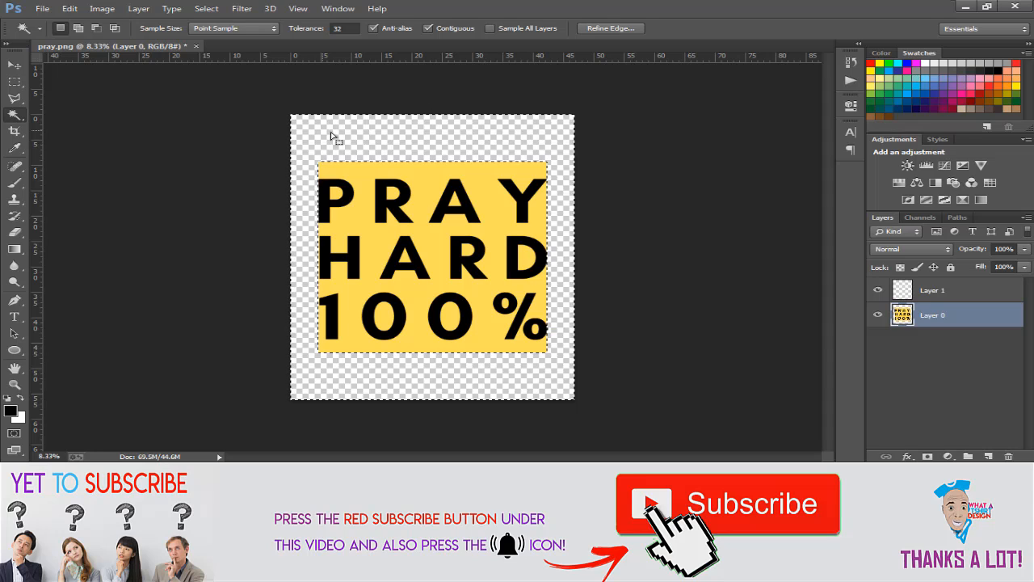
pyautogui.hotkey('ctrl', 'd')
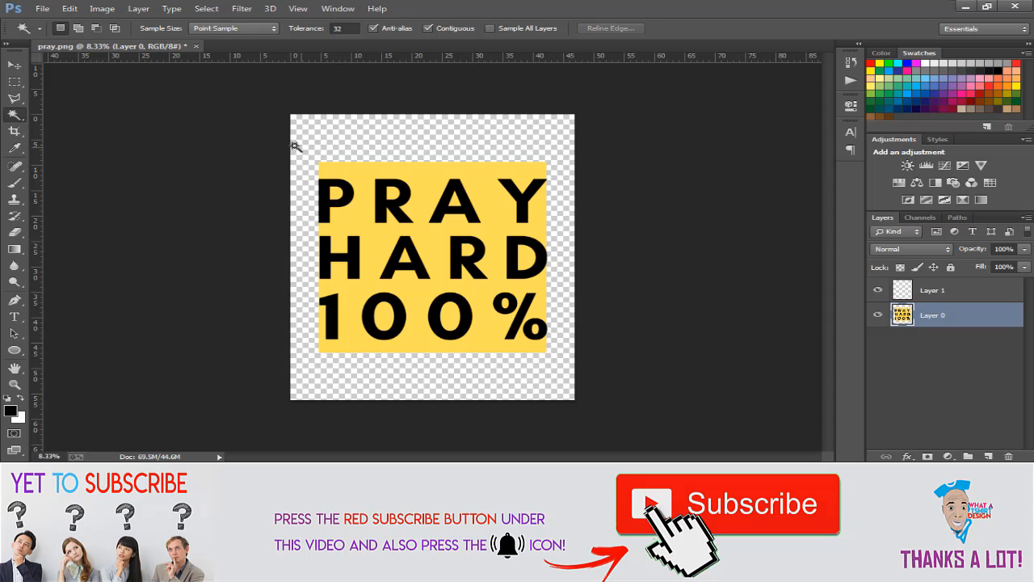
# Step: Save the transparent design as a PNG named pray in the Pictures library, with Smallest / Slow compression and no interlacing
pyautogui.click(42, 9)
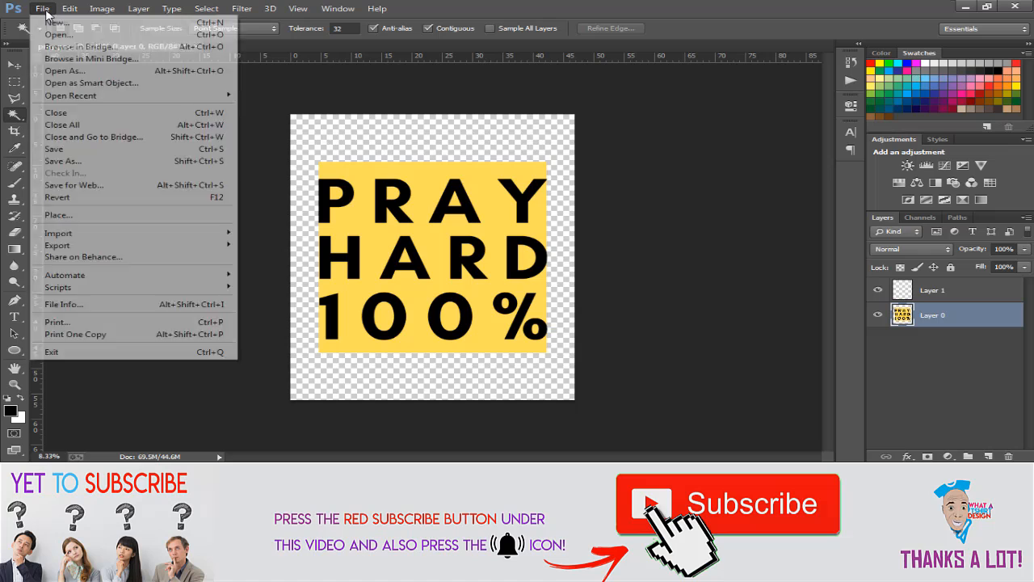
pyautogui.click(69, 162)
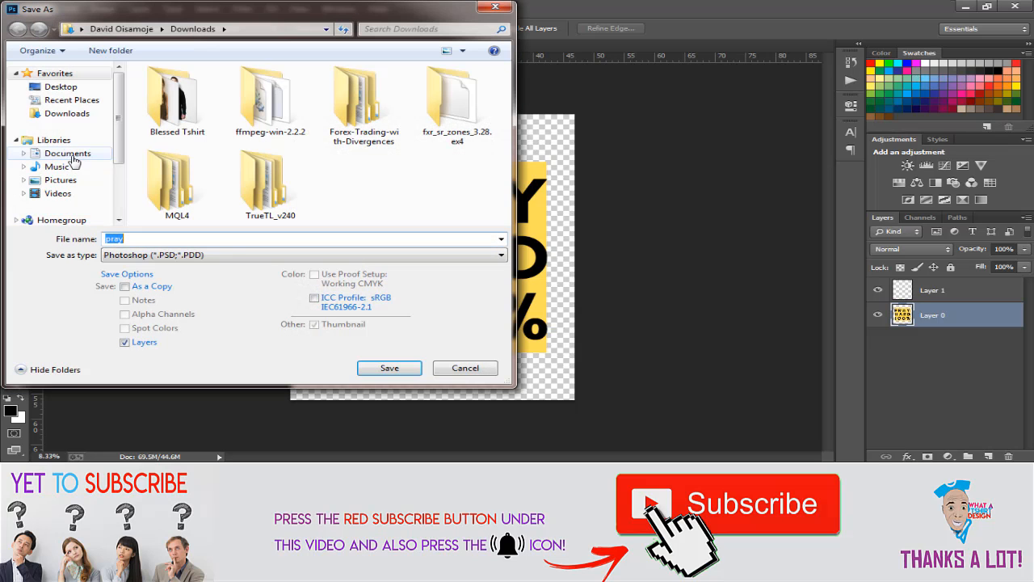
pyautogui.click(72, 183)
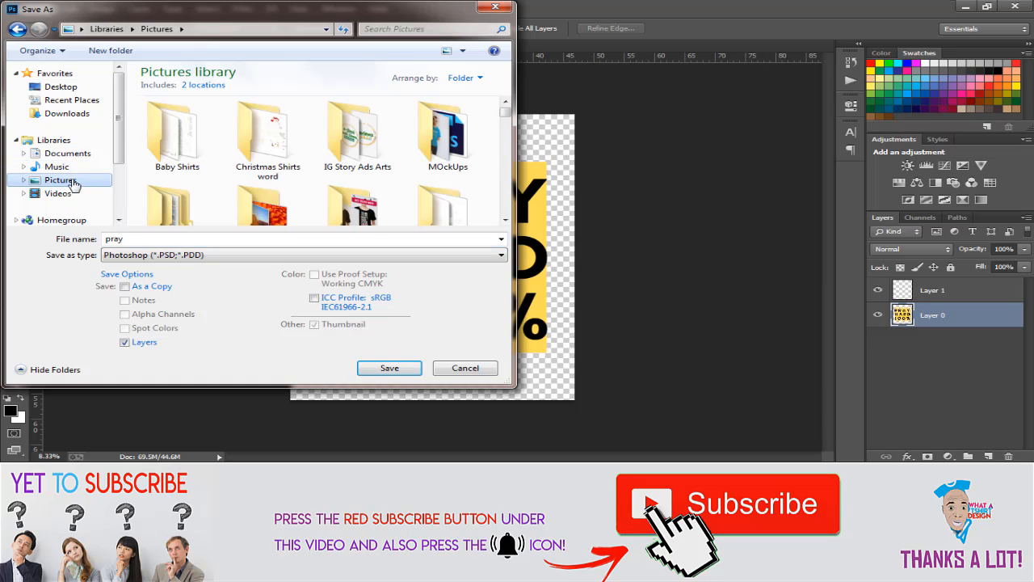
pyautogui.doubleClick(136, 239)
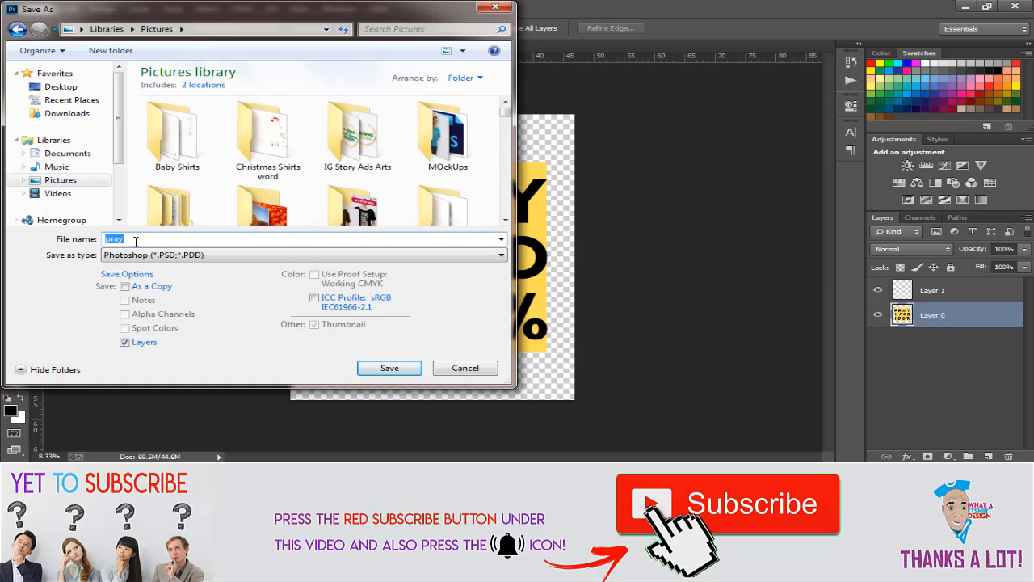
pyautogui.click(136, 239)
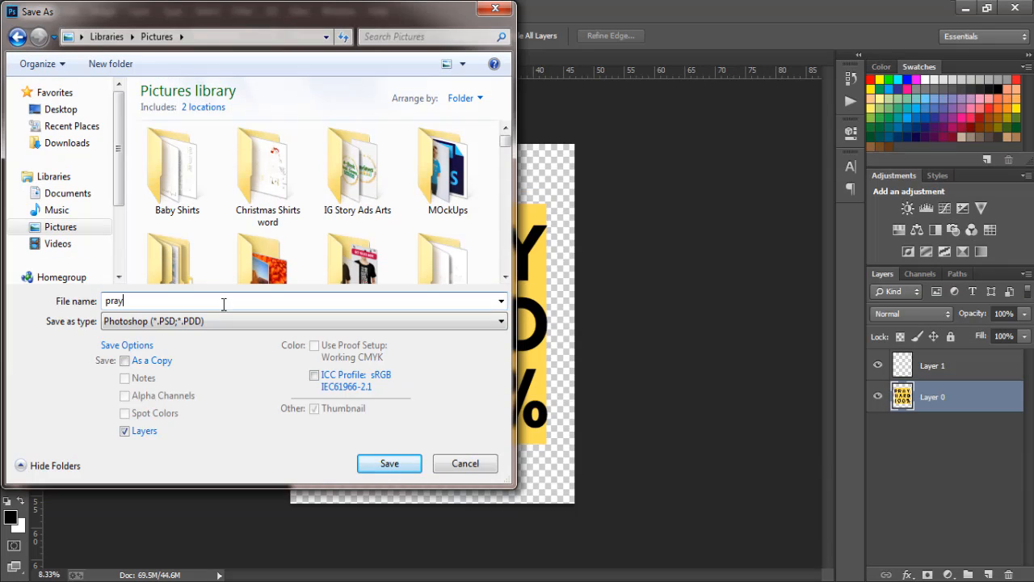
pyautogui.click(293, 323)
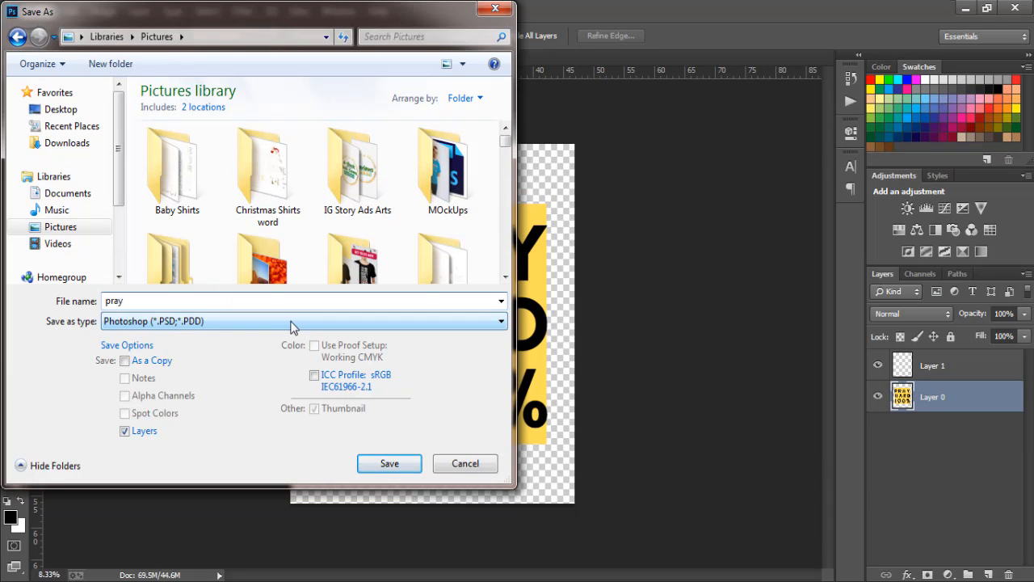
pyautogui.click(207, 324)
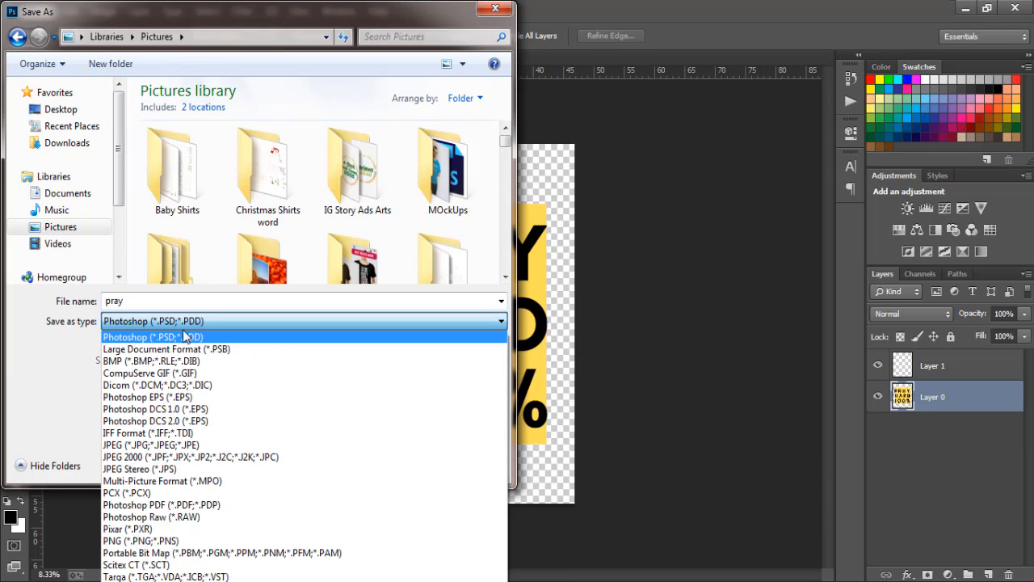
pyautogui.click(120, 542)
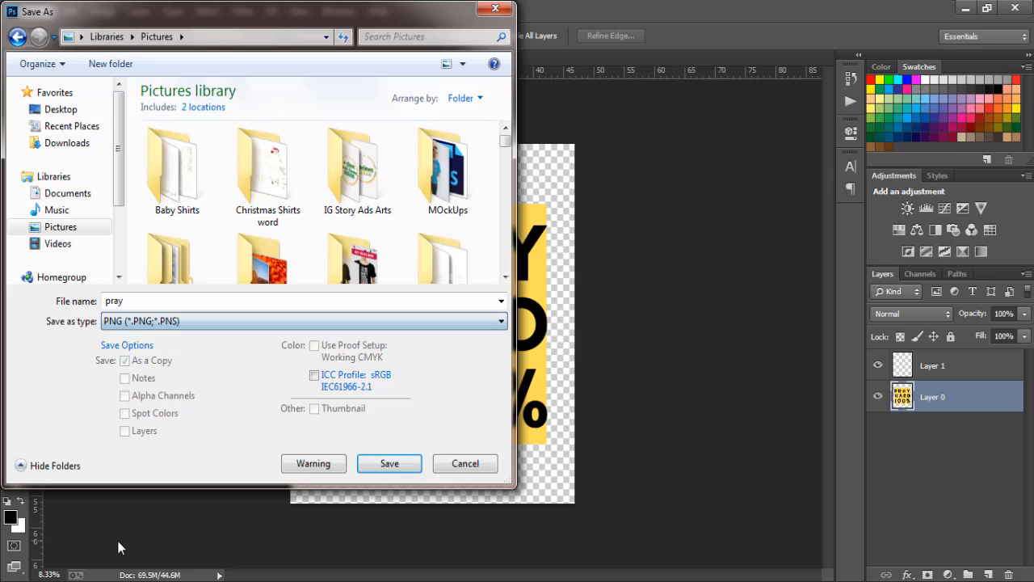
pyautogui.click(389, 464)
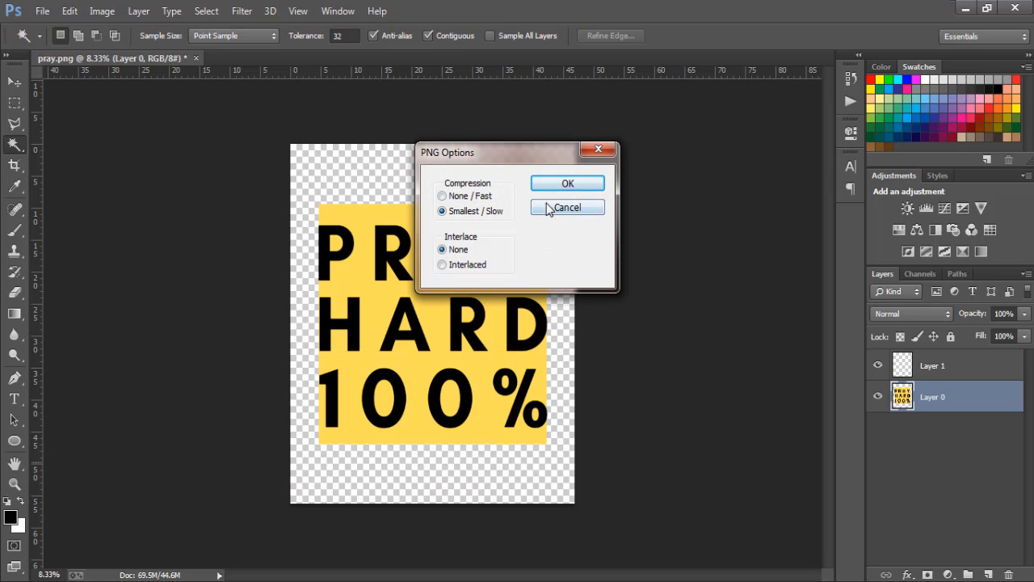
pyautogui.click(548, 187)
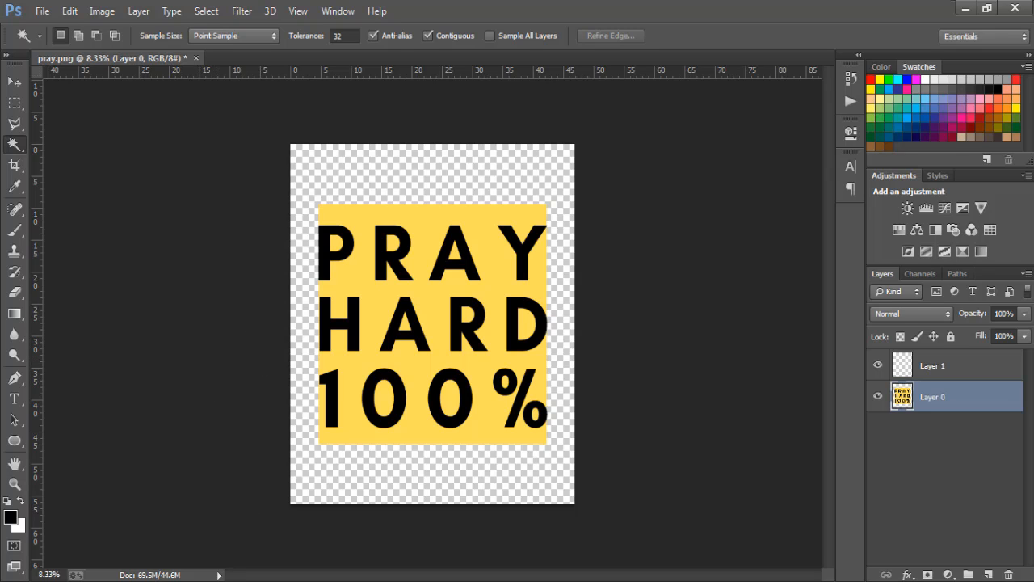
# Step: Switch to the file explorer, browse to the MOckUps folder in the Pictures library, and preview the Tee 01 image
pyautogui.hotkey('alt', 'Tab')
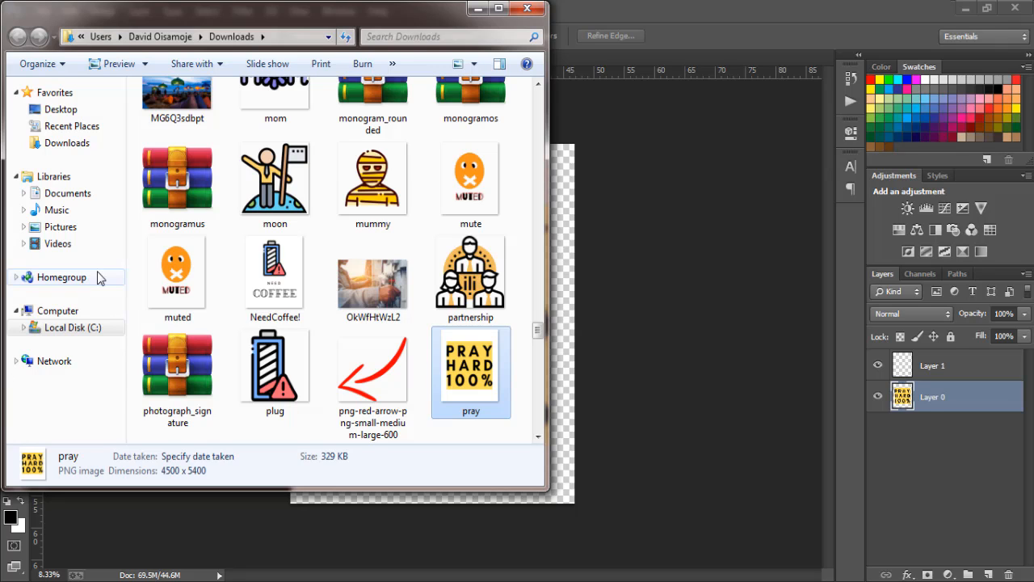
pyautogui.click(76, 230)
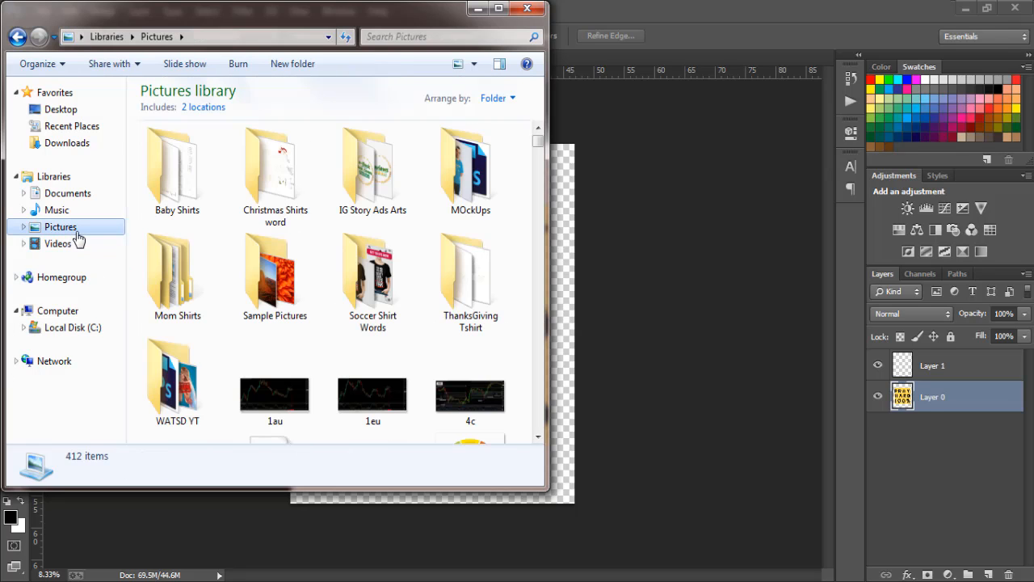
pyautogui.doubleClick(459, 194)
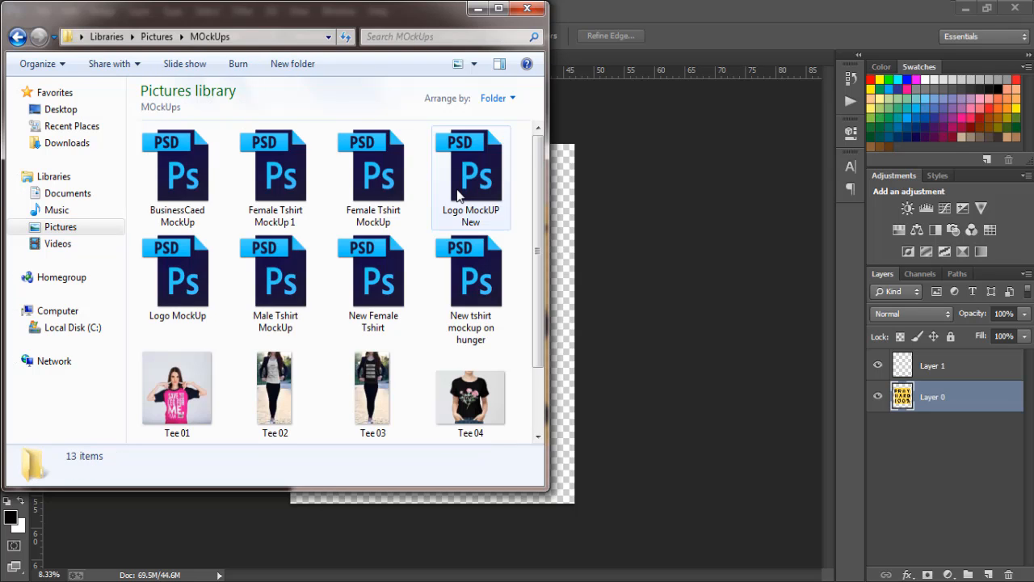
pyautogui.doubleClick(176, 389)
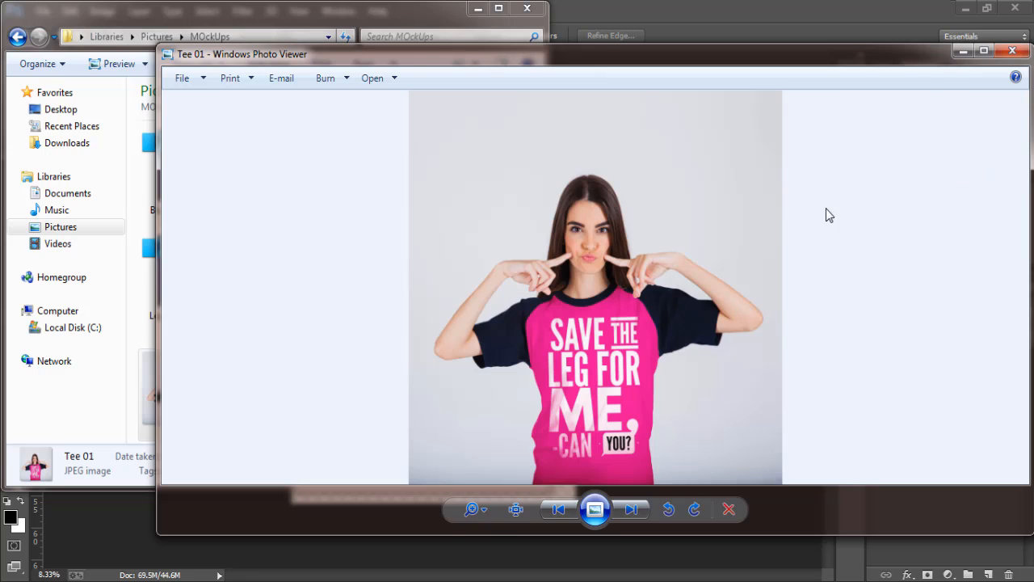
pyautogui.click(1011, 52)
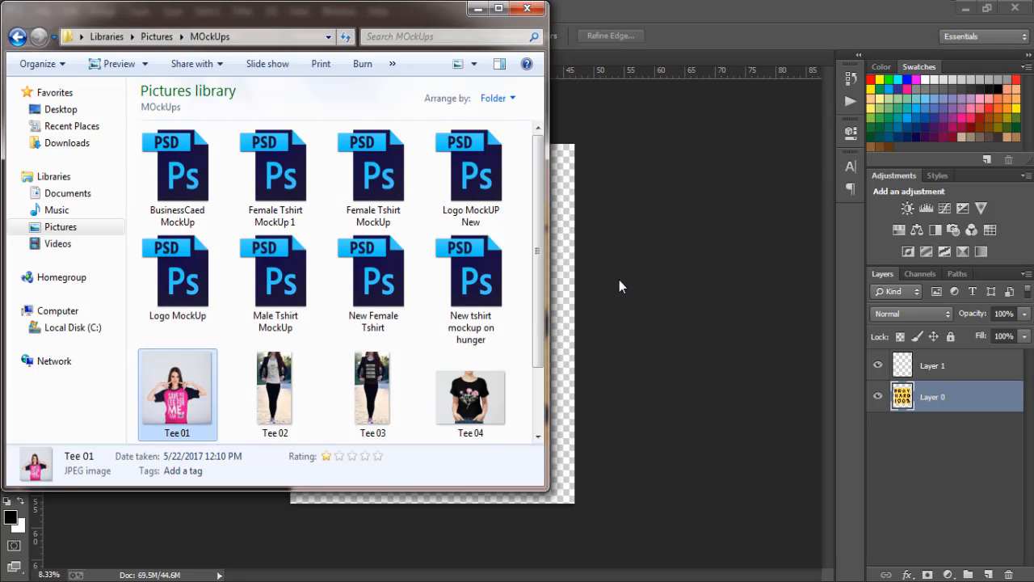
# Step: Open the New Female Tshirt mockup in Photoshop and open its Place Artwork Here smart object for editing
pyautogui.doubleClick(366, 298)
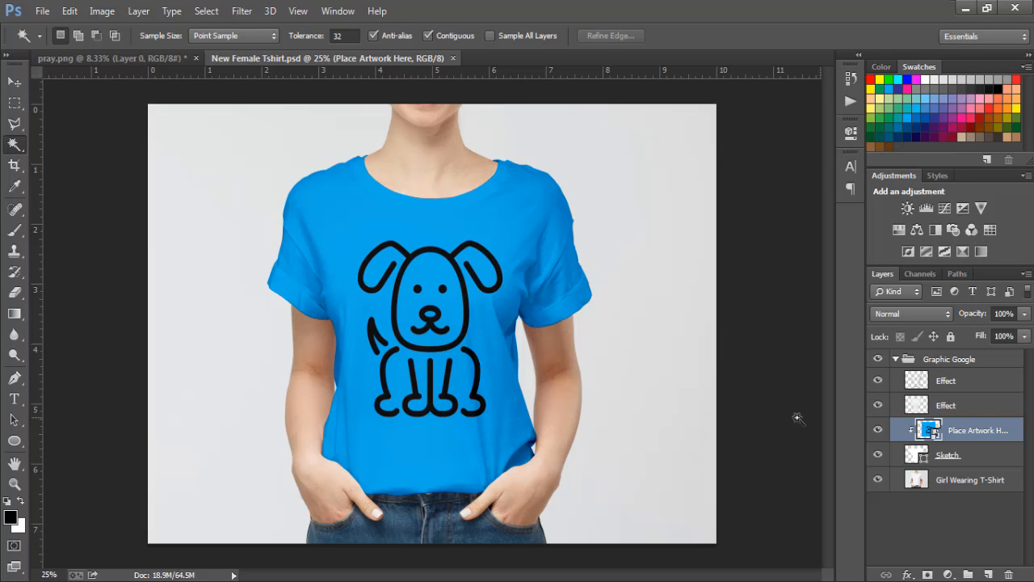
pyautogui.doubleClick(927, 431)
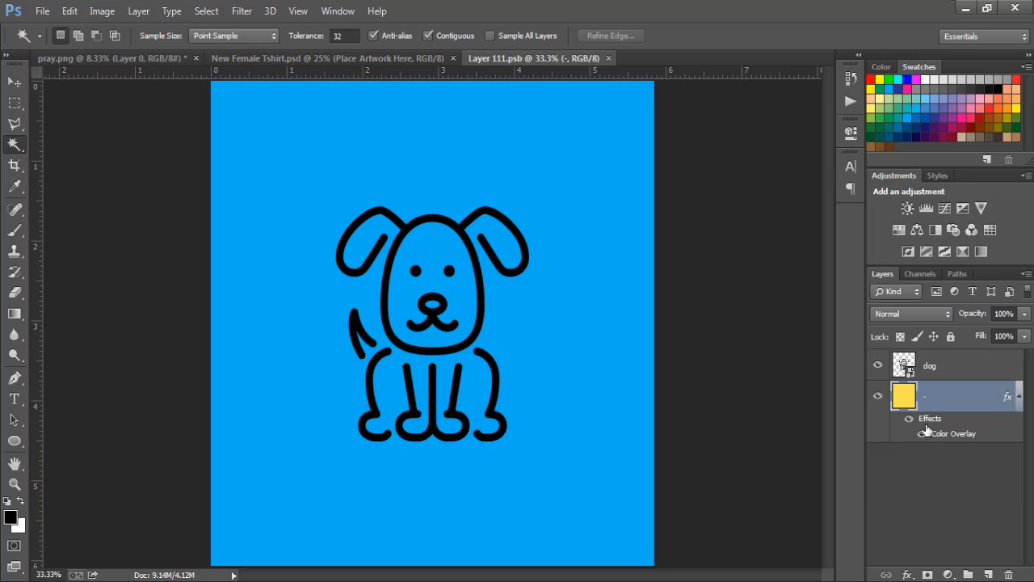
# Step: Delete the dog layer from the smart object and place the pray image from the Pictures library at its default size
pyautogui.click(929, 365)
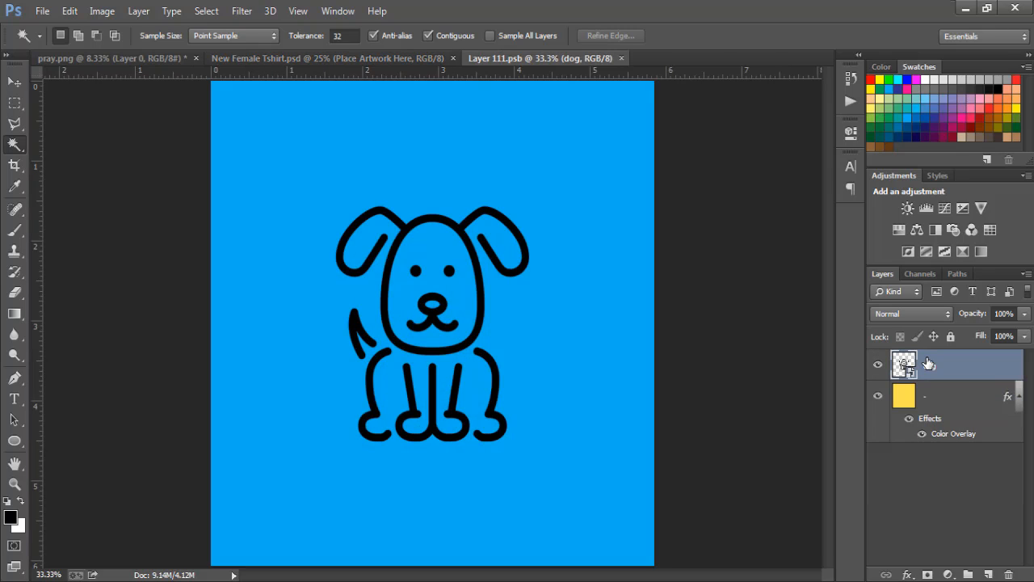
pyautogui.press('Delete')
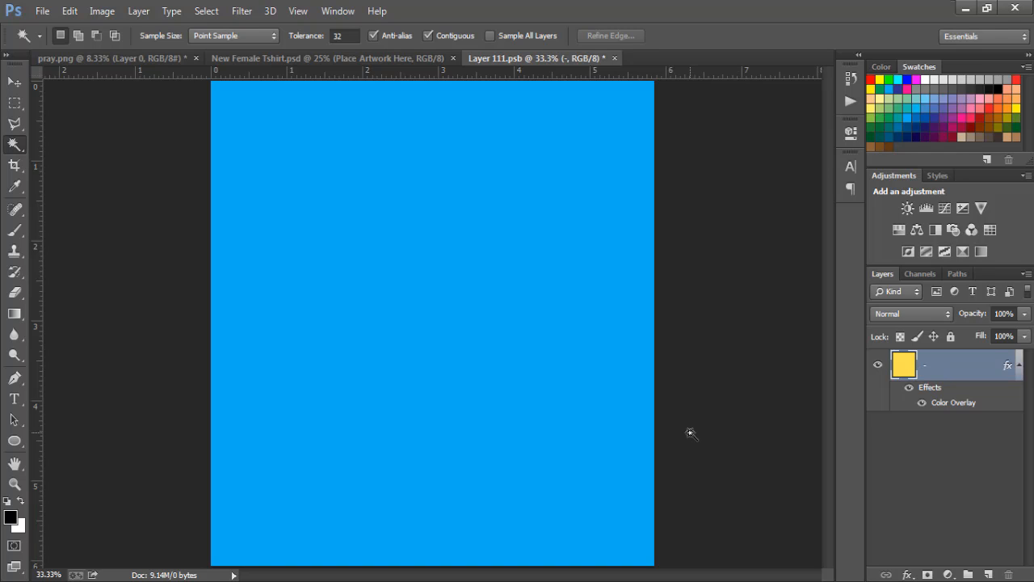
pyautogui.click(118, 580)
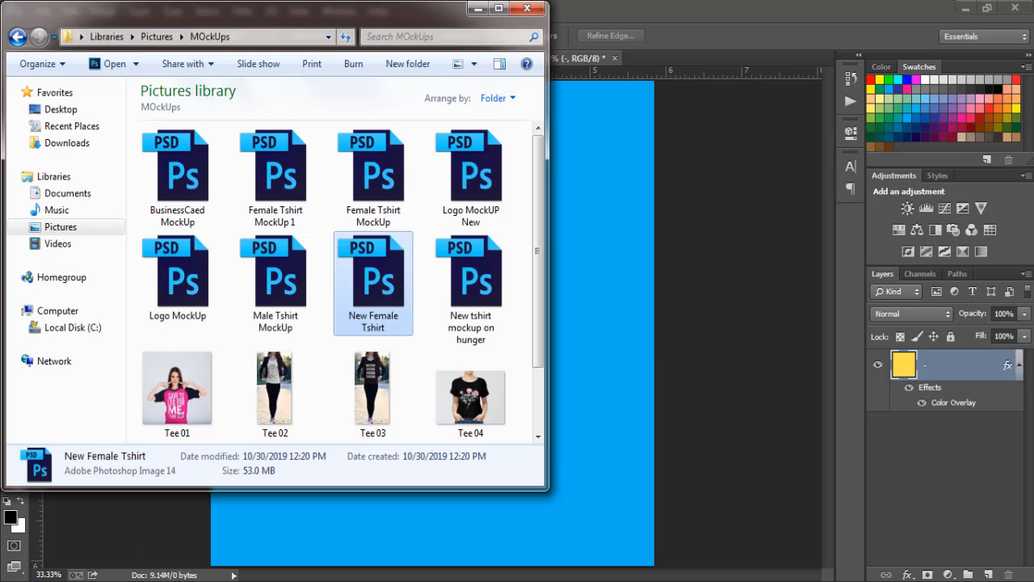
pyautogui.click(65, 230)
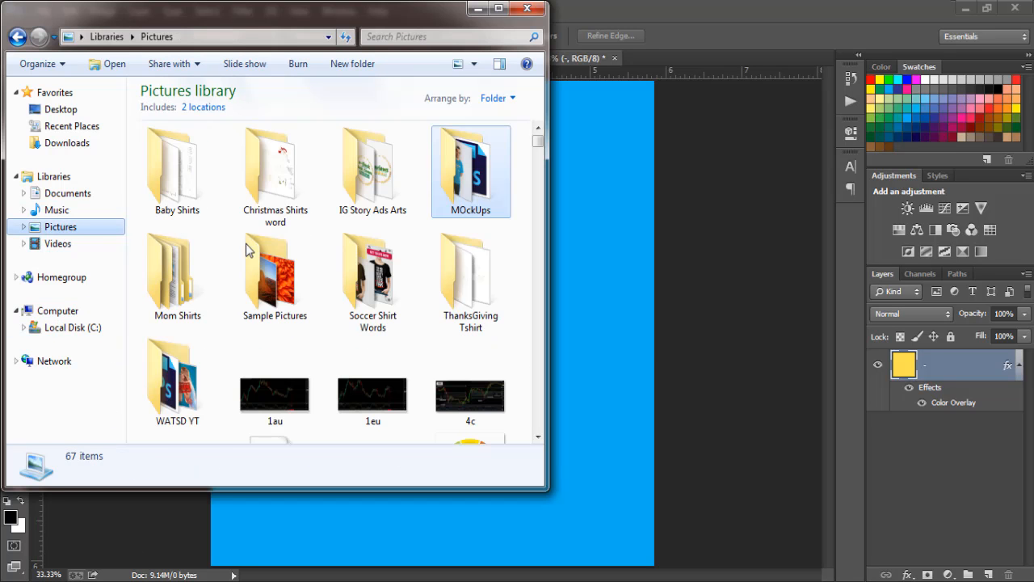
pyautogui.click(282, 274)
pyautogui.write('pr')
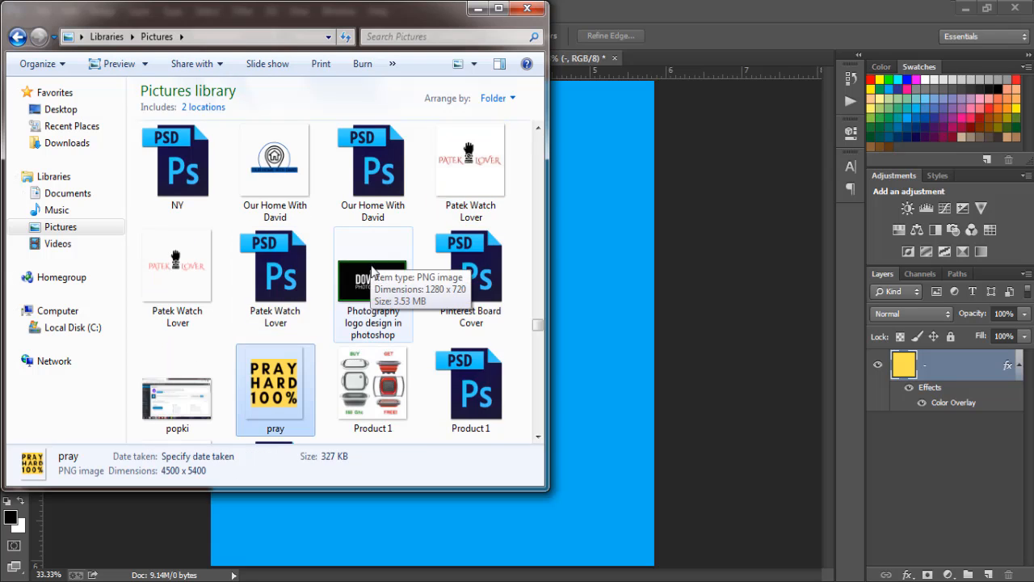
pyautogui.moveTo(268, 387); pyautogui.dragTo(589, 377)
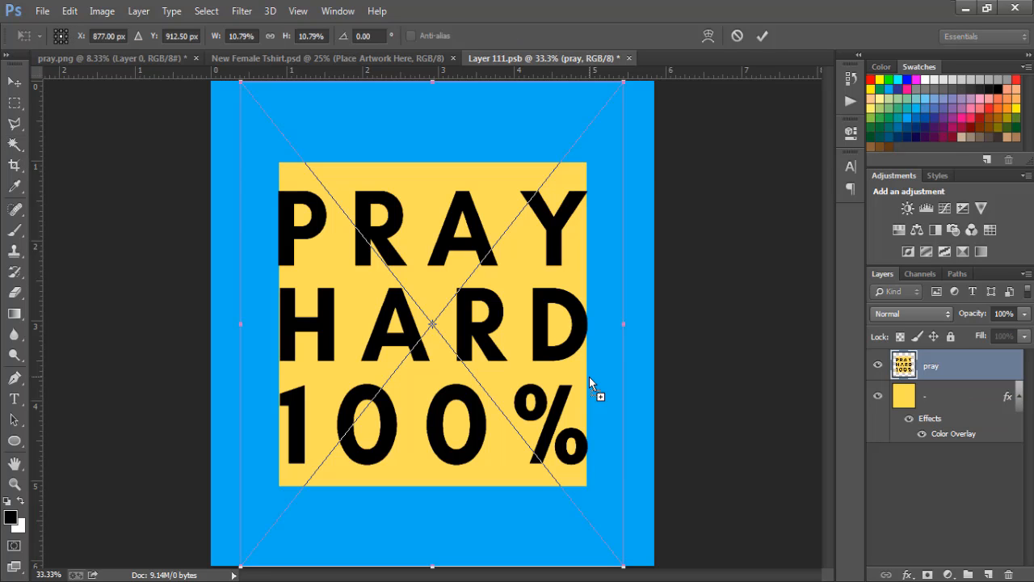
pyautogui.press('w')
pyautogui.press('Return')
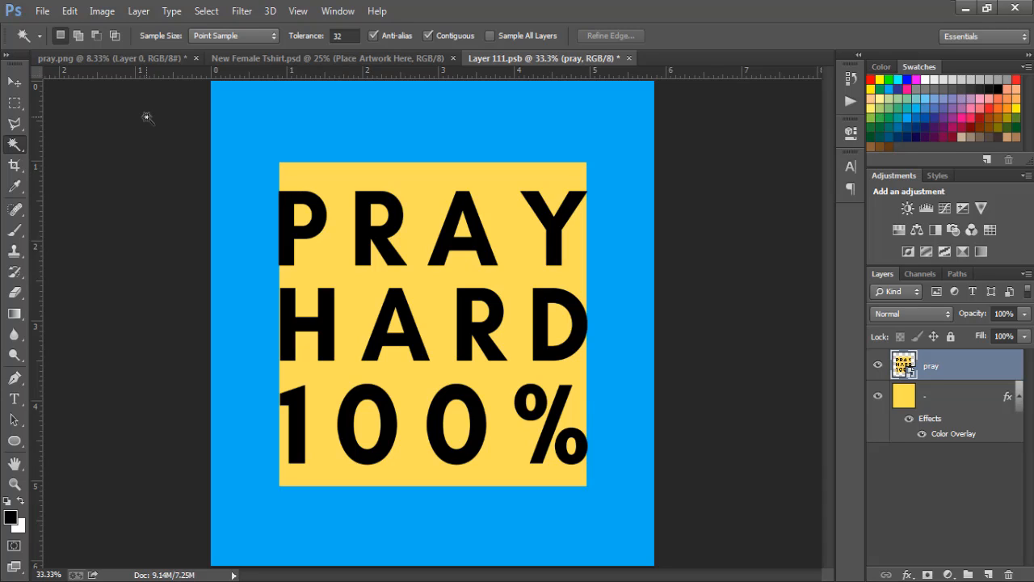
# Step: Save the edited smart object and view the placed design on the New Female Tshirt mockup
pyautogui.click(46, 14)
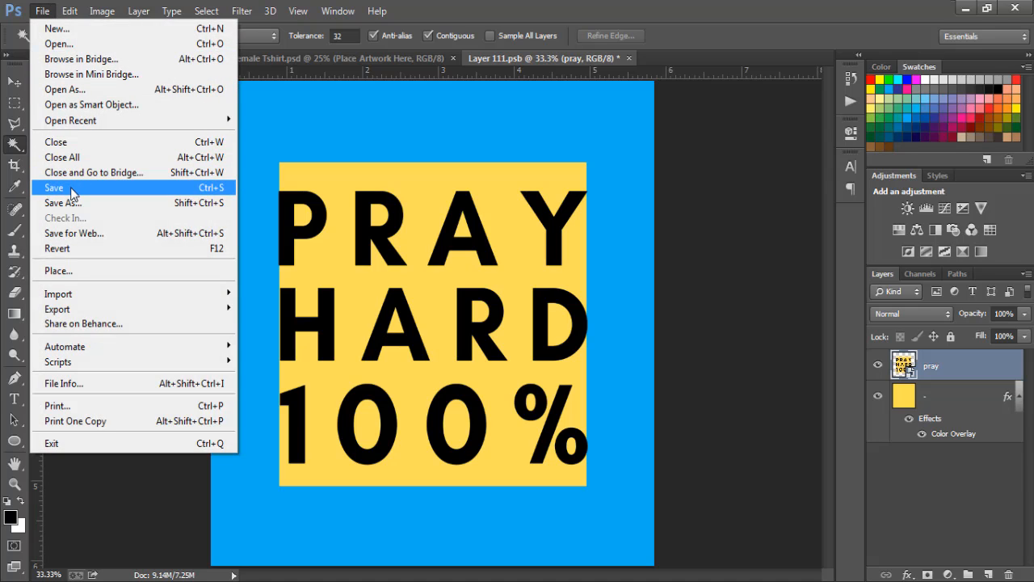
pyautogui.click(70, 187)
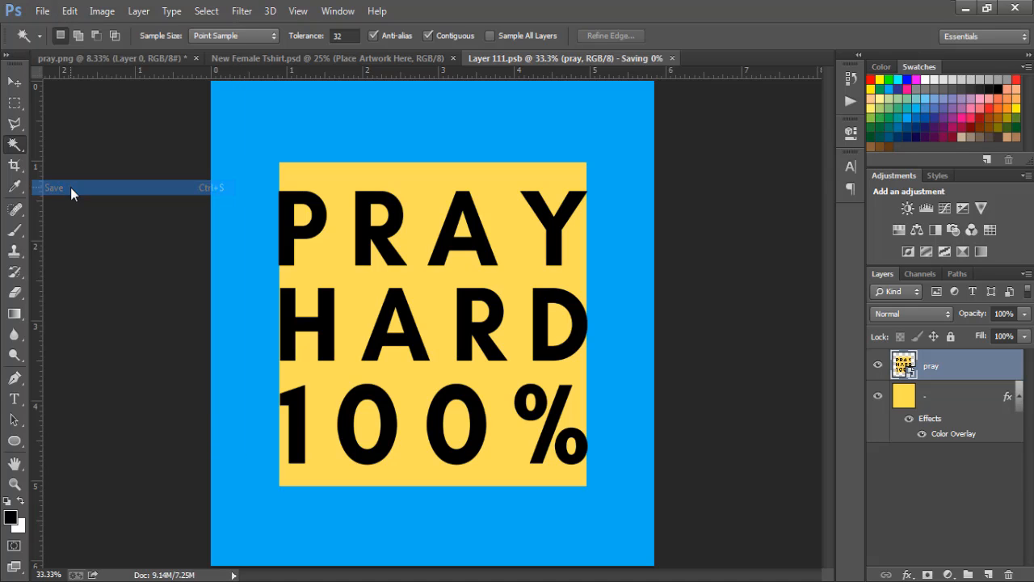
pyautogui.click(290, 58)
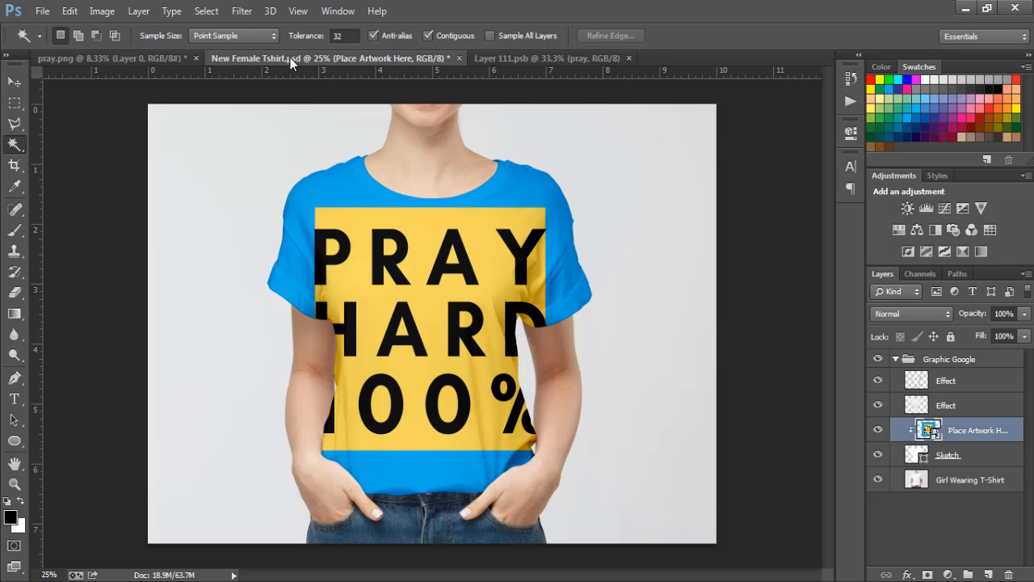
# Step: Scale the pray artwork in Layer 111.psb down around its centre to about 8%
pyautogui.click(503, 60)
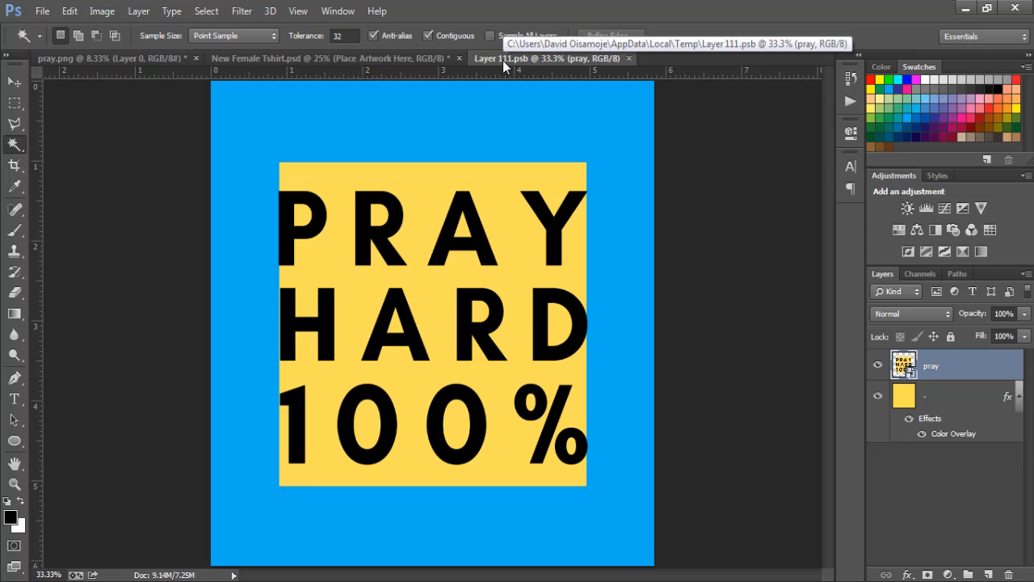
pyautogui.hotkey('ctrl', 't')
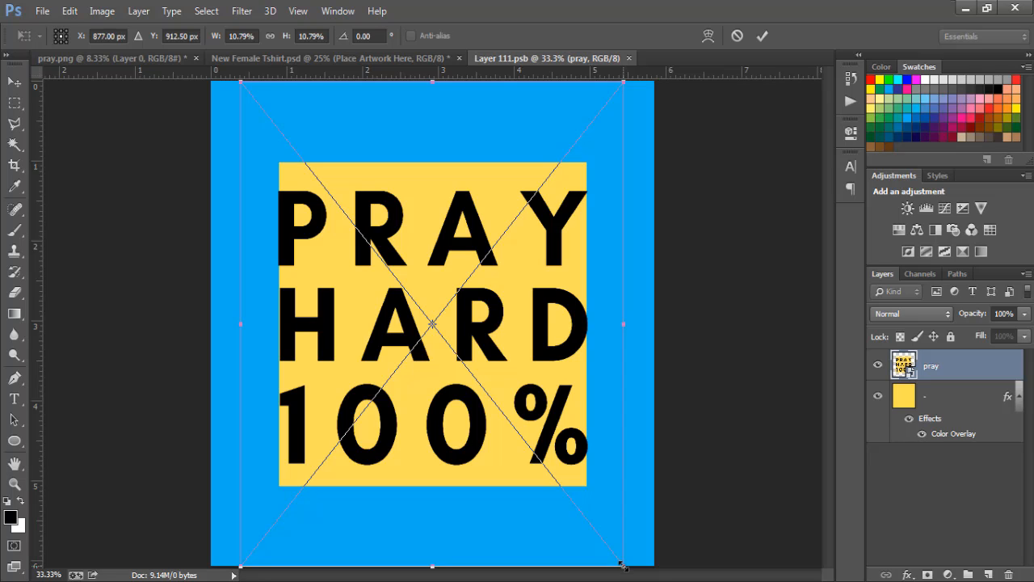
pyautogui.moveTo(622, 565); pyautogui.dragTo(574, 501)
pyautogui.press('w')
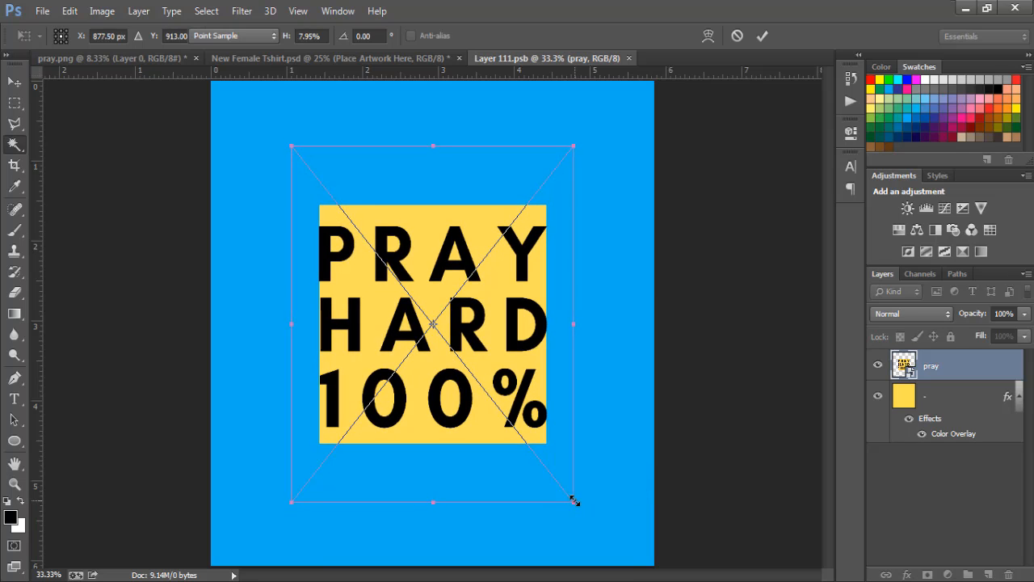
pyautogui.press('Return')
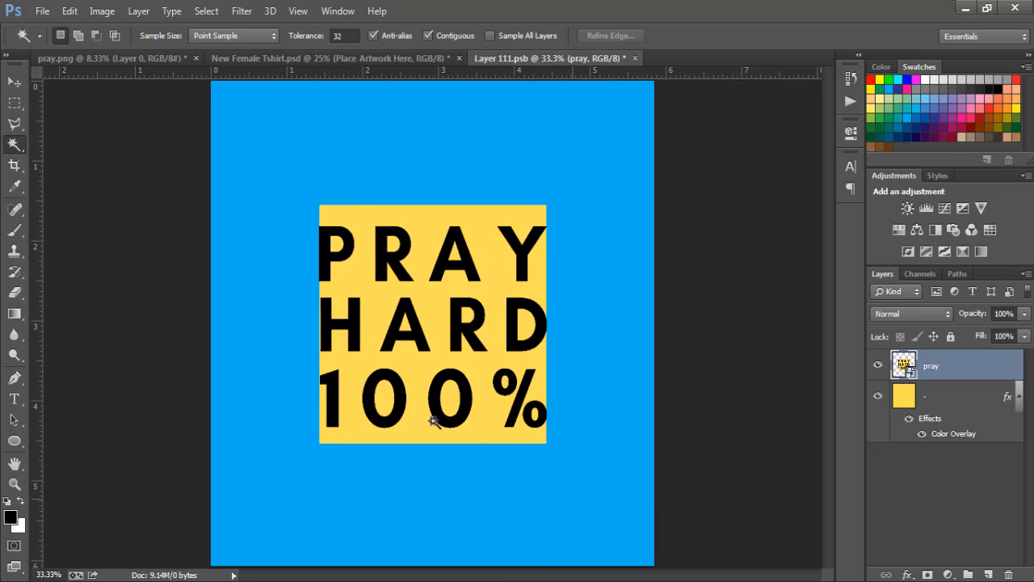
# Step: Save the smart object and check the reduced artwork on the female T-shirt mockup
pyautogui.click(38, 11)
pyautogui.click(60, 190)
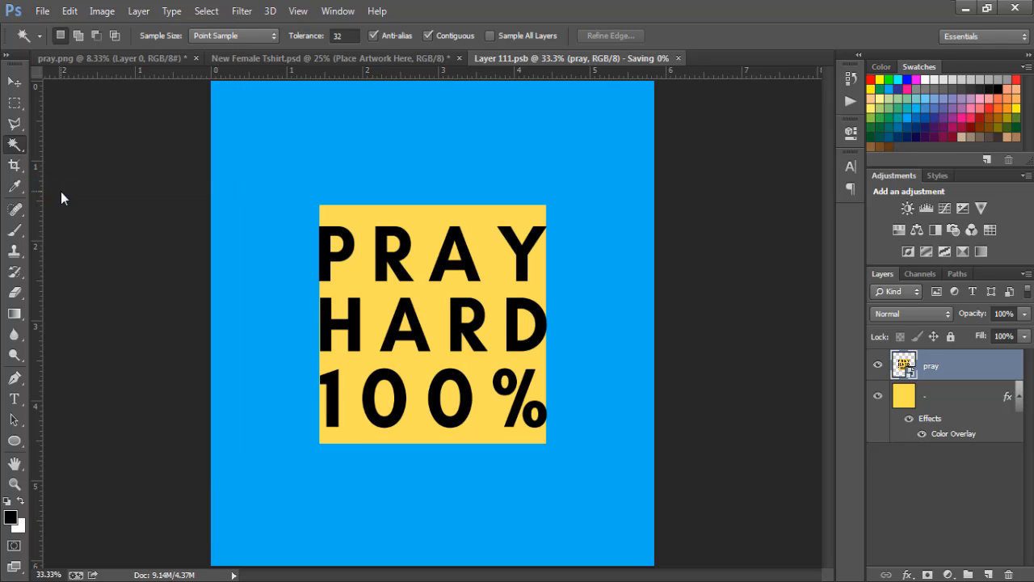
pyautogui.click(322, 58)
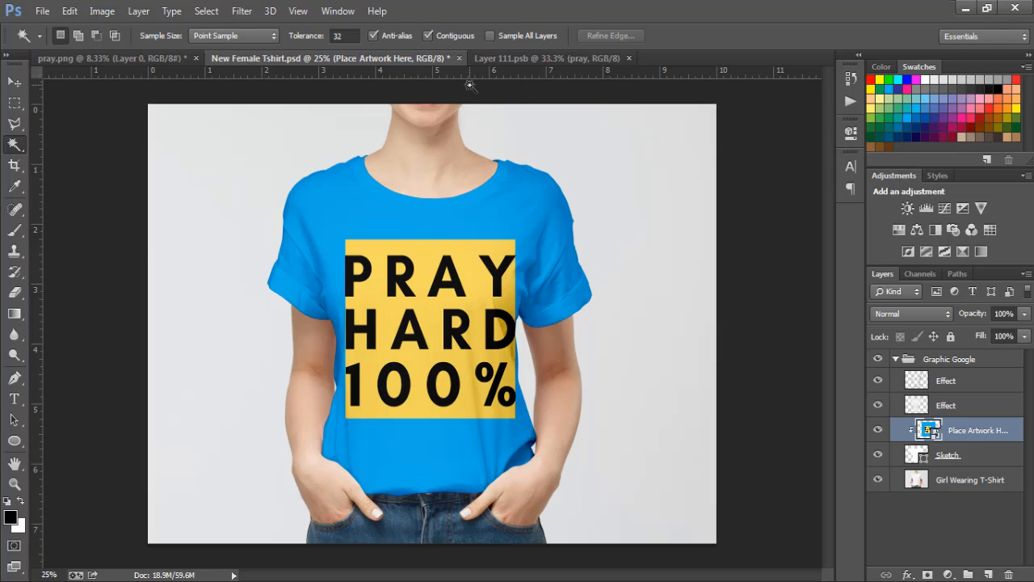
# Step: Shrink the pray artwork in Layer 111.psb further around its centre, to about 6.3%
pyautogui.click(520, 58)
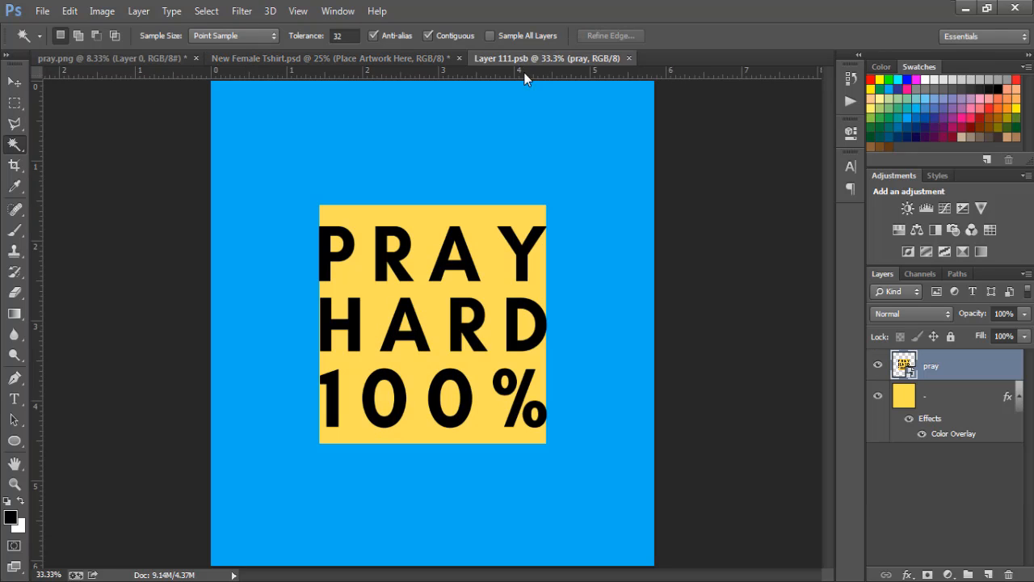
pyautogui.hotkey('ctrl', 't')
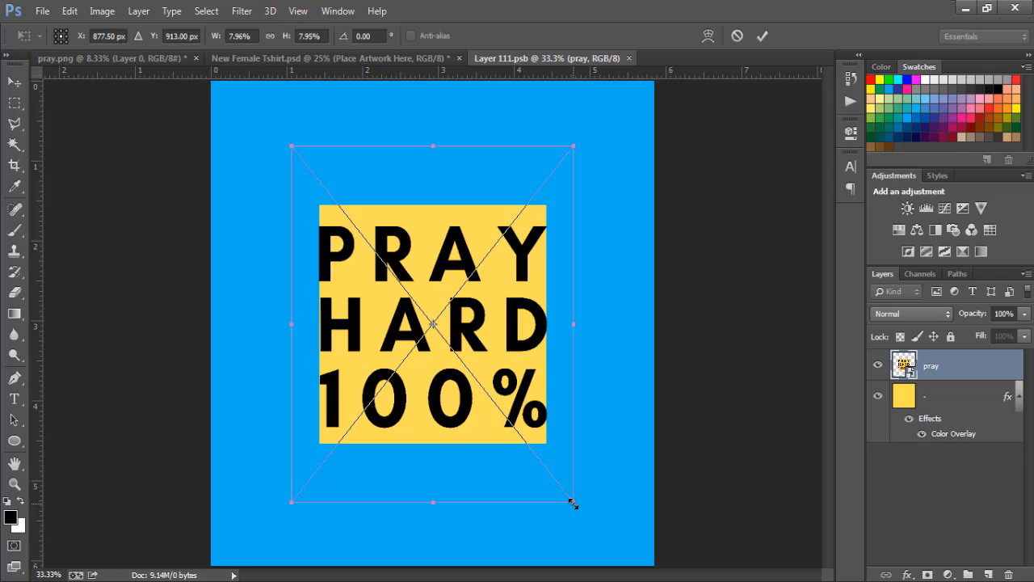
pyautogui.moveTo(573, 504); pyautogui.dragTo(545, 467)
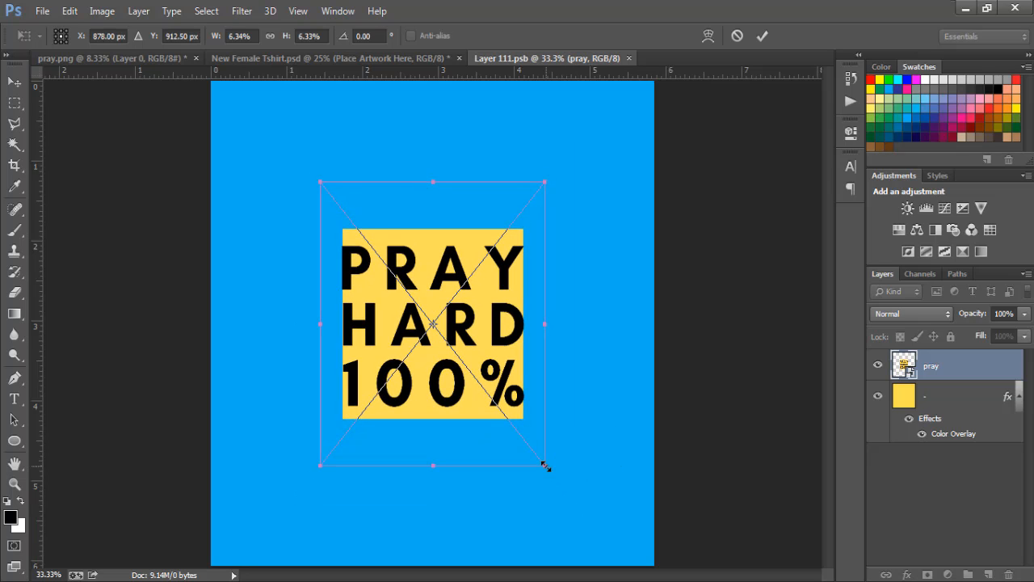
pyautogui.press('w')
pyautogui.press('Return')
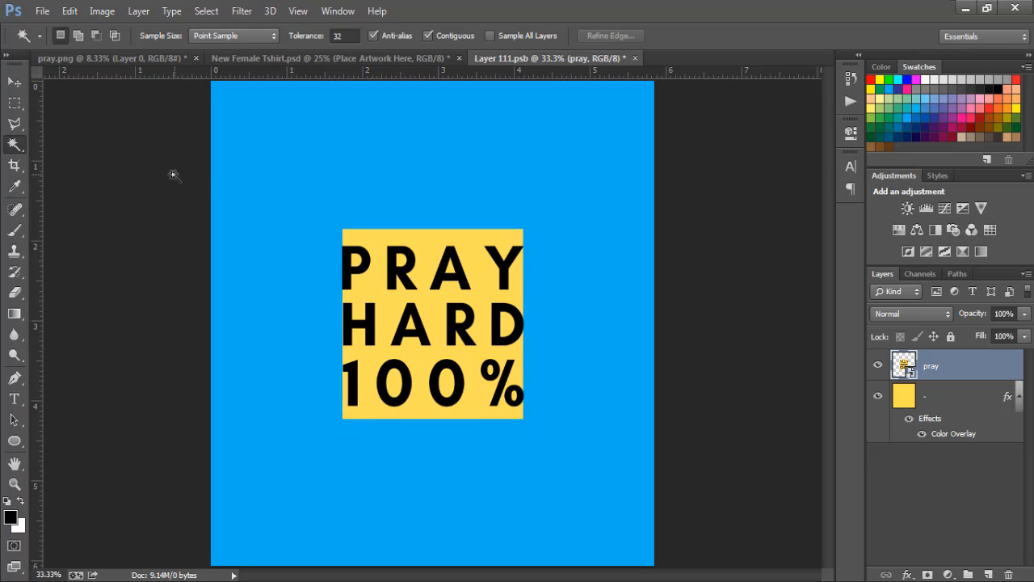
# Step: Save Layer 111.psb again and review the design's new size on the female T-shirt mockup
pyautogui.click(43, 15)
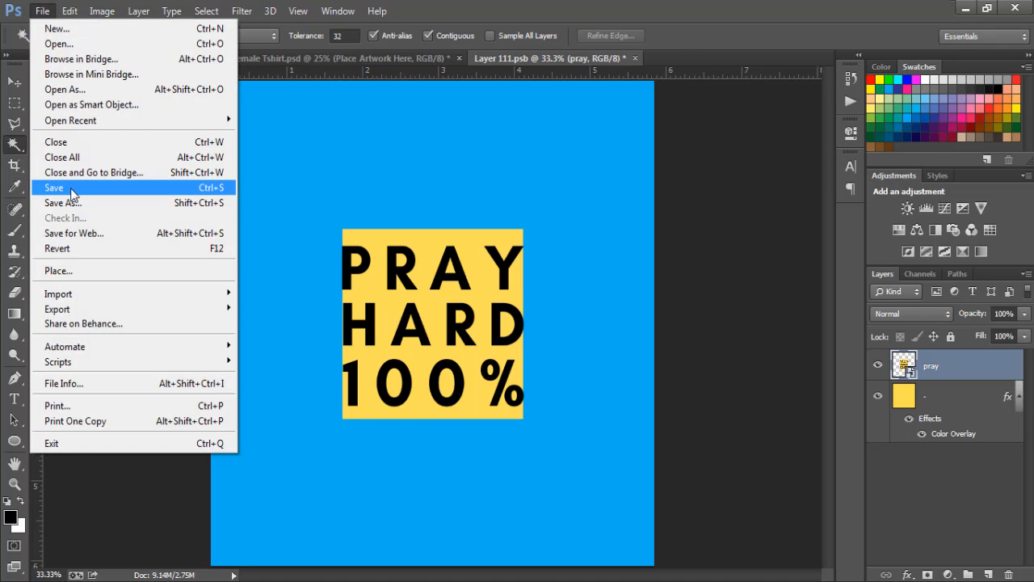
pyautogui.click(71, 191)
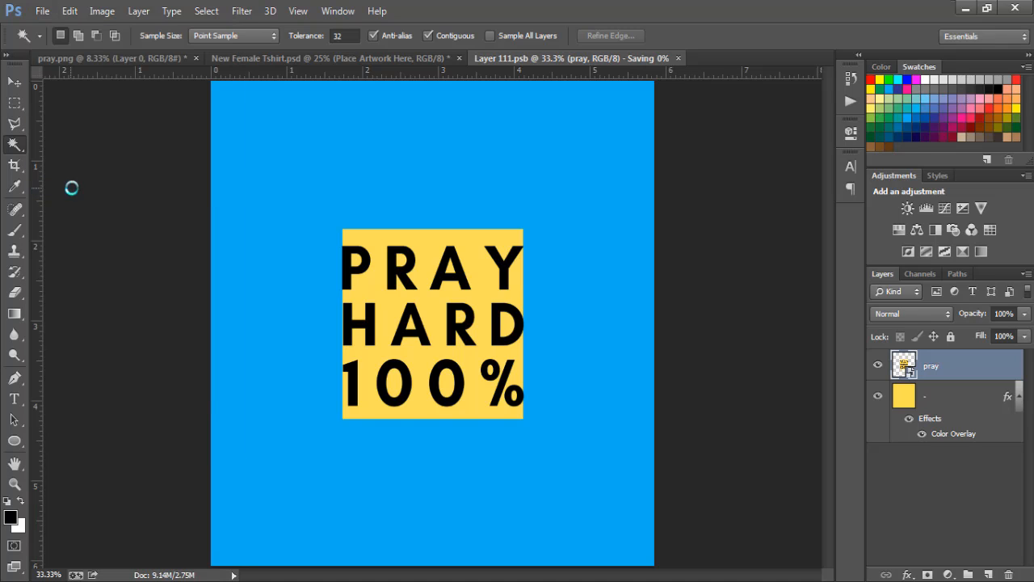
pyautogui.click(381, 60)
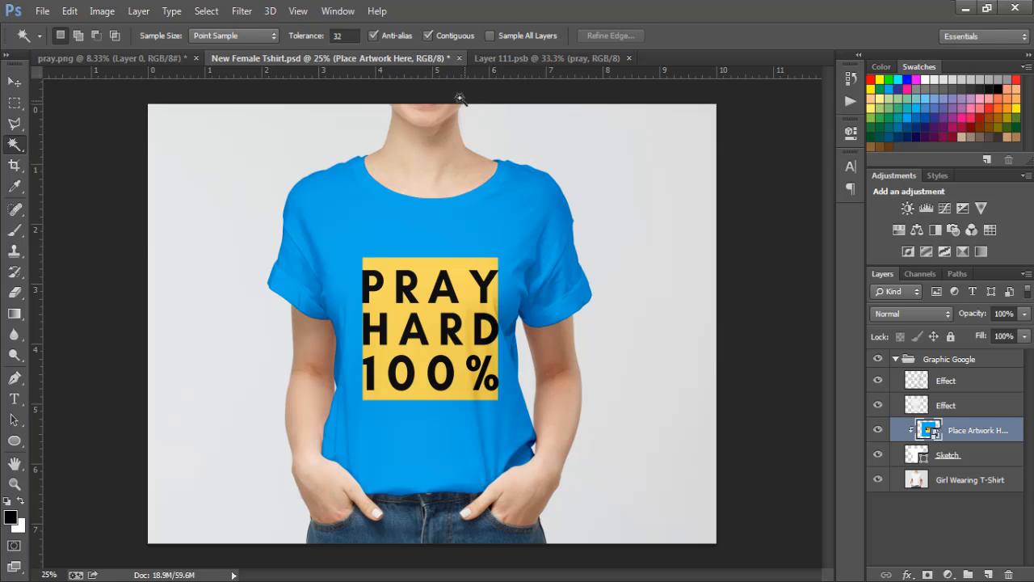
# Step: Close the Layer 111 smart object and the New Female Tshirt mockup document
pyautogui.click(537, 62)
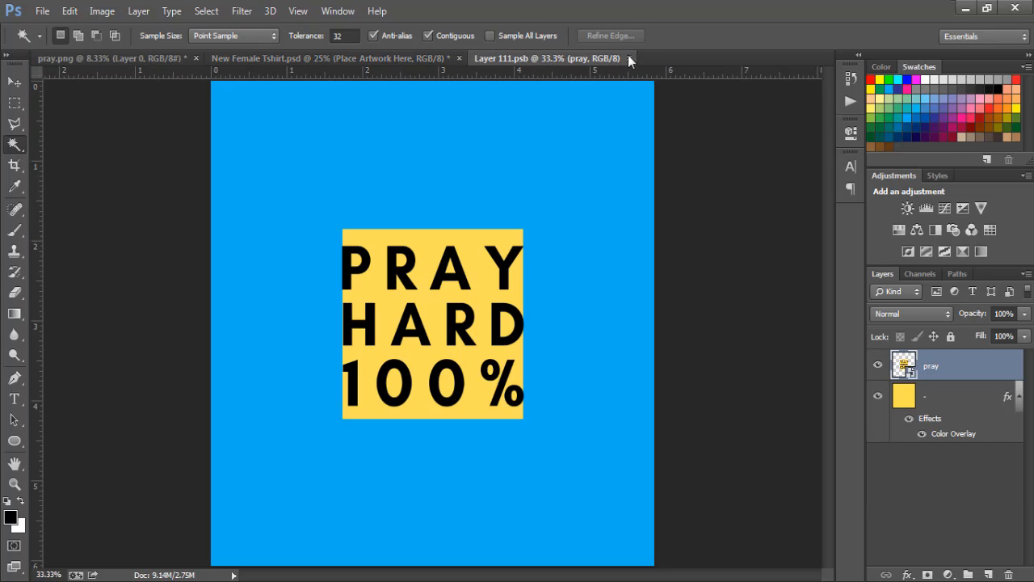
pyautogui.click(629, 58)
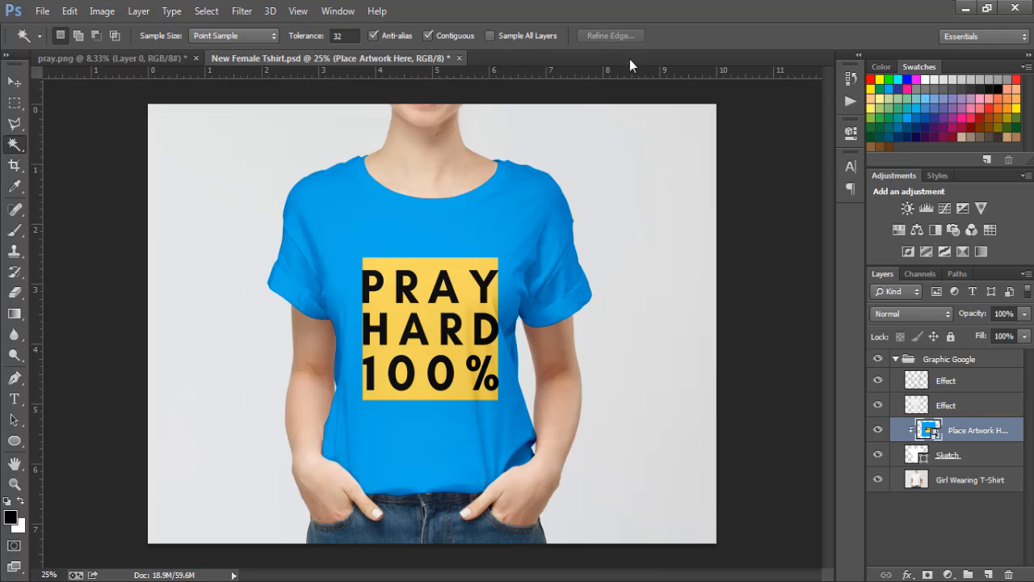
pyautogui.click(458, 59)
pyautogui.click(517, 234)
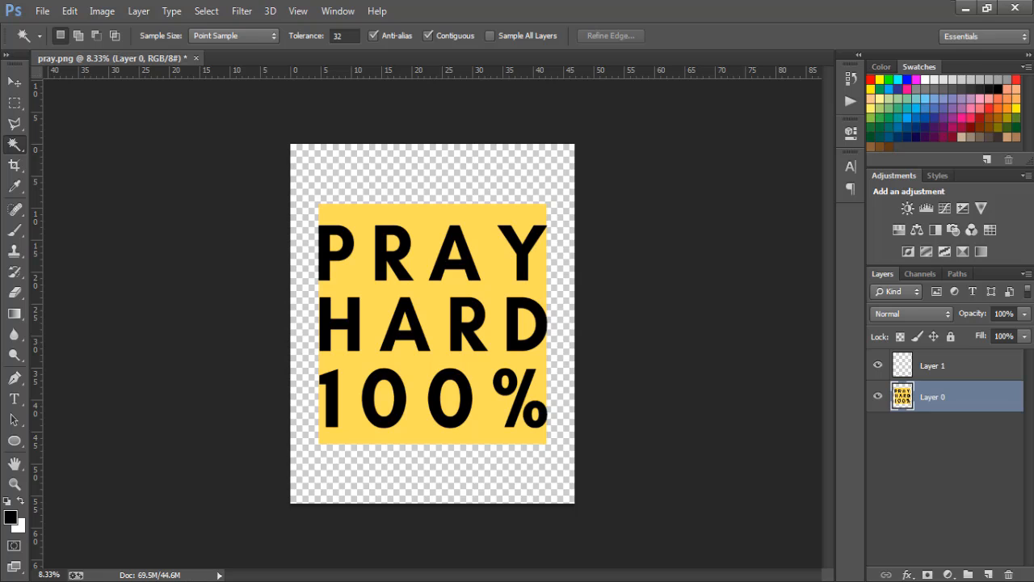
# Step: Open New tshirt mockup on hunger from the MOckUps folder and open its YOUR DESIGN HERE smart object for editing
pyautogui.hotkey('alt', 'Tab')
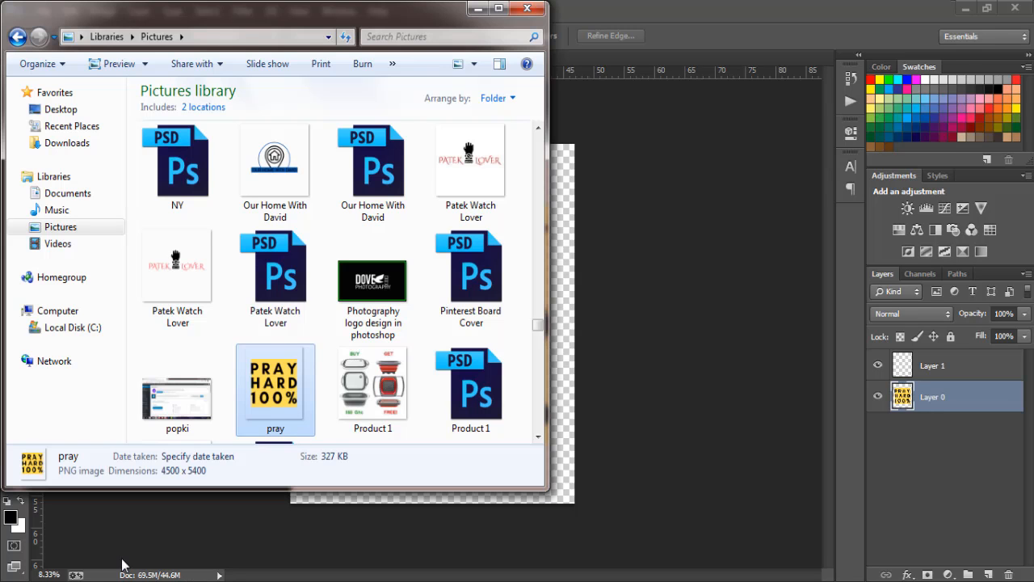
pyautogui.click(61, 228)
pyautogui.click(408, 160)
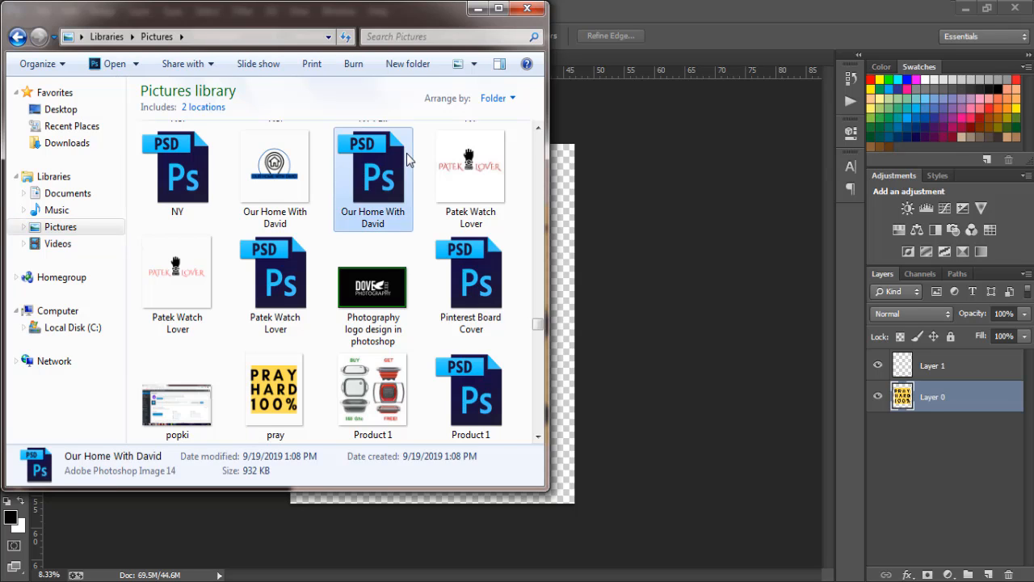
pyautogui.scroll(5, 407, 160)
pyautogui.doubleClick(439, 160)
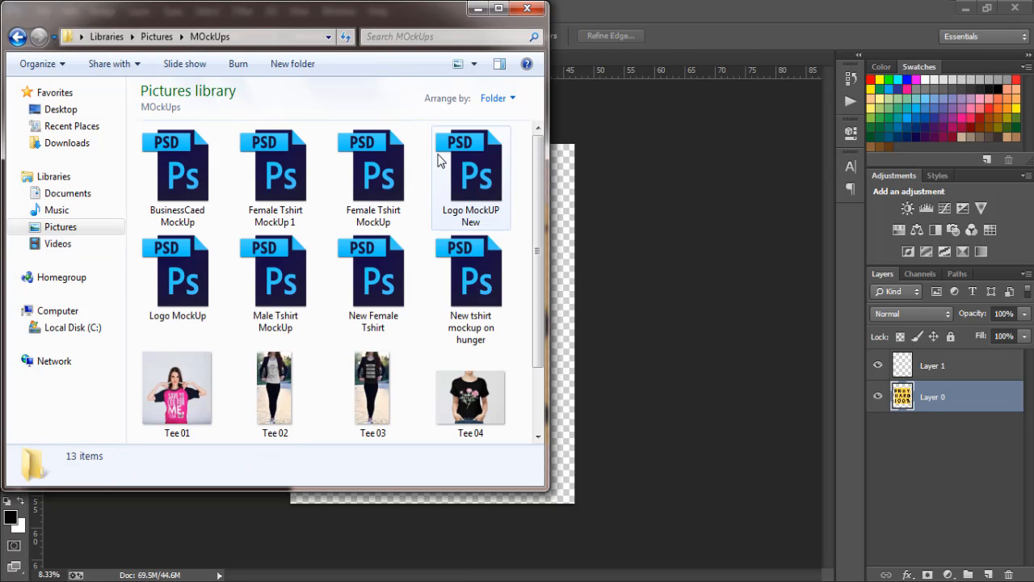
pyautogui.doubleClick(462, 279)
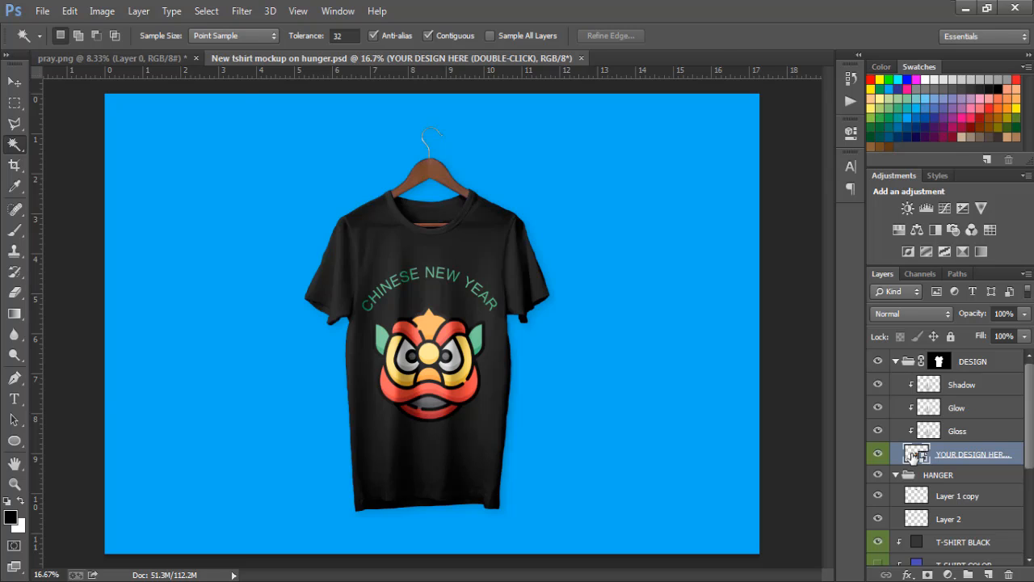
pyautogui.doubleClick(913, 455)
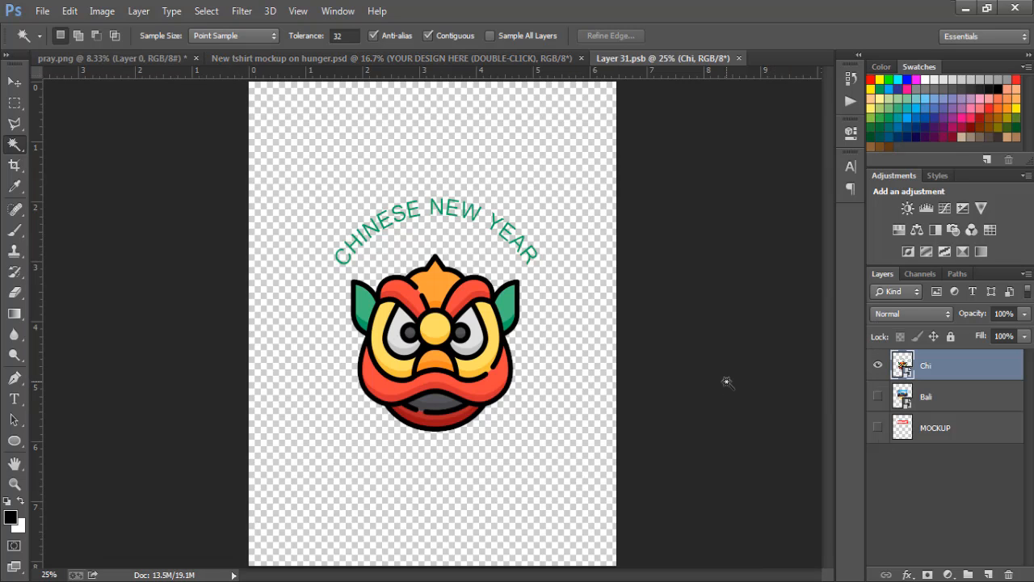
# Step: Delete the Chi layer from Layer 31.psb and place the pray PNG from the Pictures library into the document
pyautogui.press('Delete')
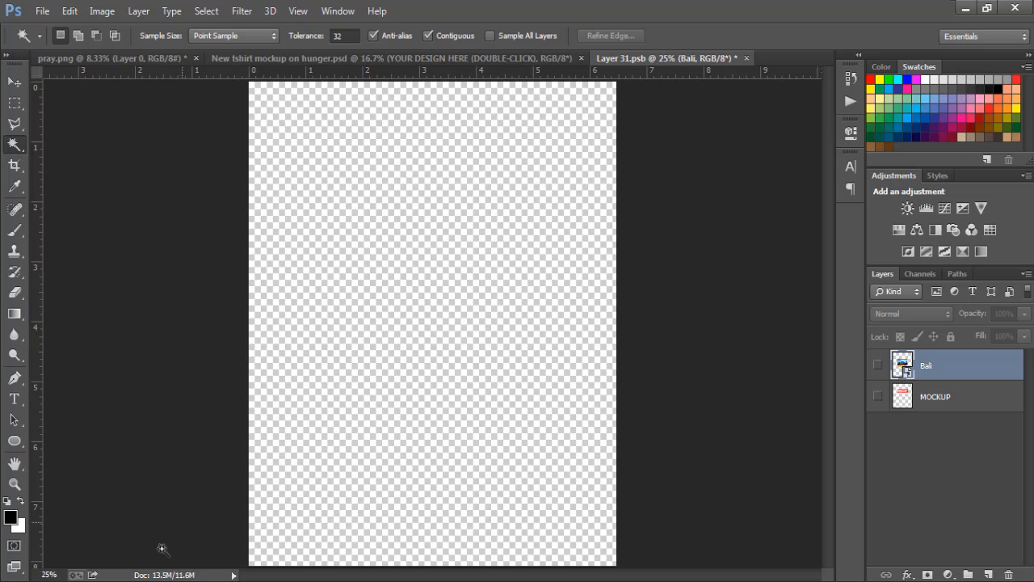
pyautogui.moveTo(114, 581)
pyautogui.click(113, 517)
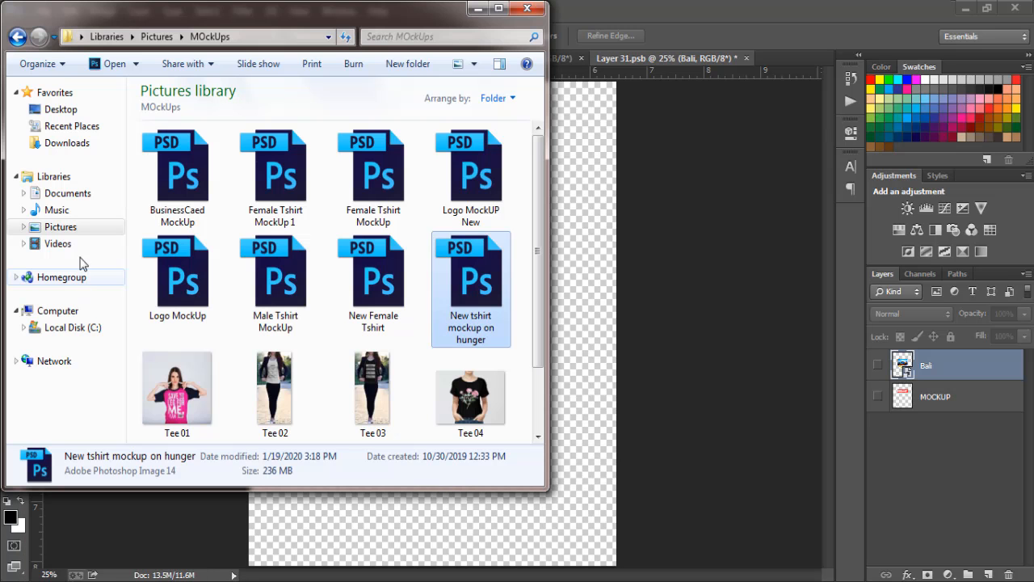
pyautogui.click(88, 231)
pyautogui.click(274, 274)
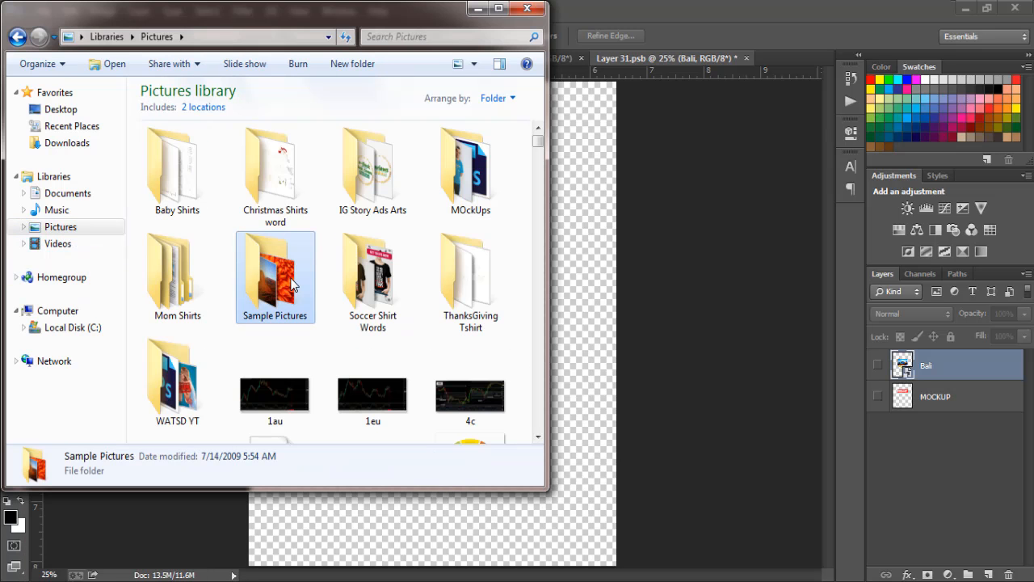
pyautogui.scroll(-6, 275, 339)
pyautogui.click(275, 388)
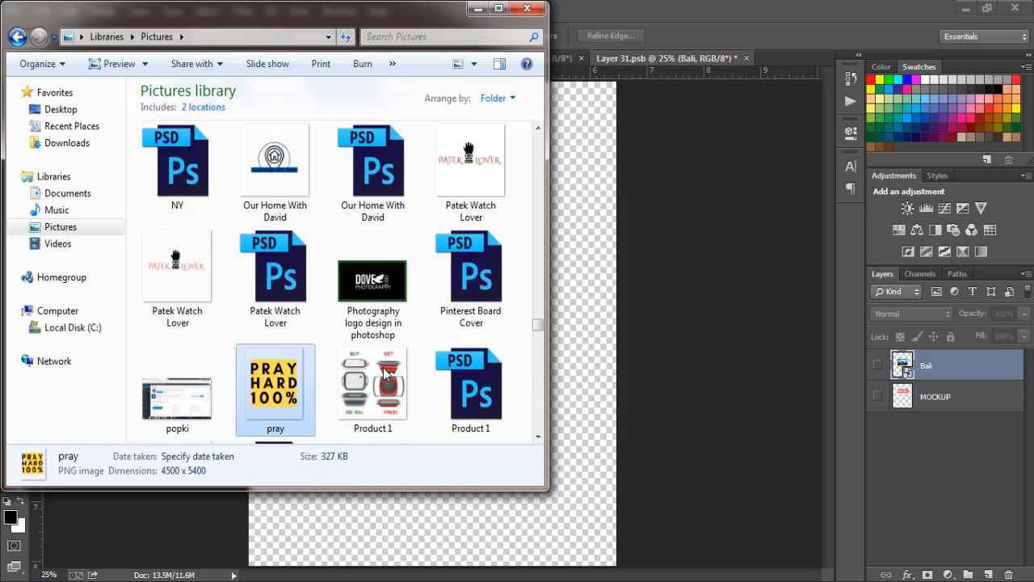
pyautogui.moveTo(281, 382); pyautogui.dragTo(561, 363)
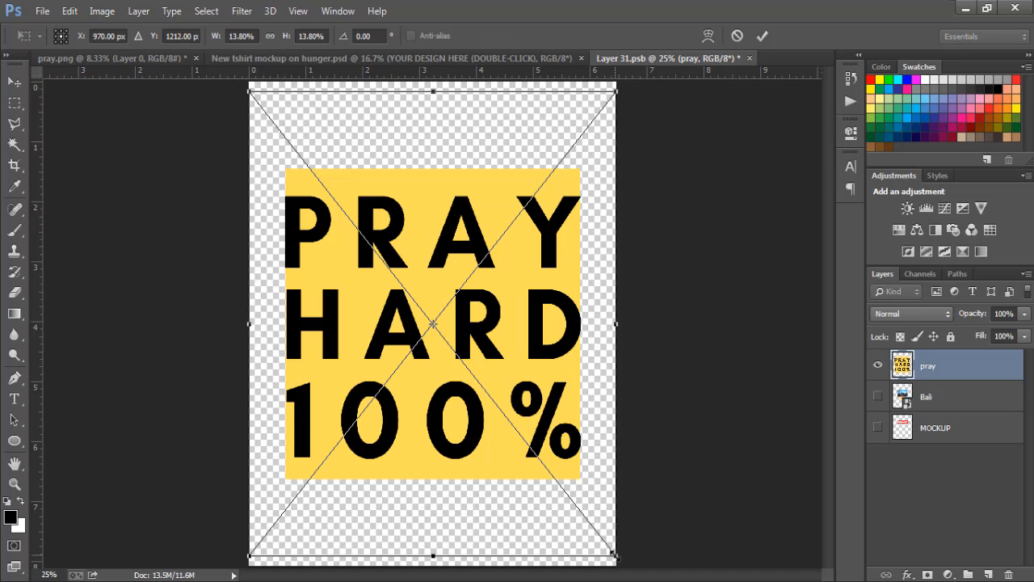
# Step: Scale the placed pray artwork down proportionally around its centre to about 10.7% and commit the placement
pyautogui.moveTo(614, 556); pyautogui.dragTo(574, 502)
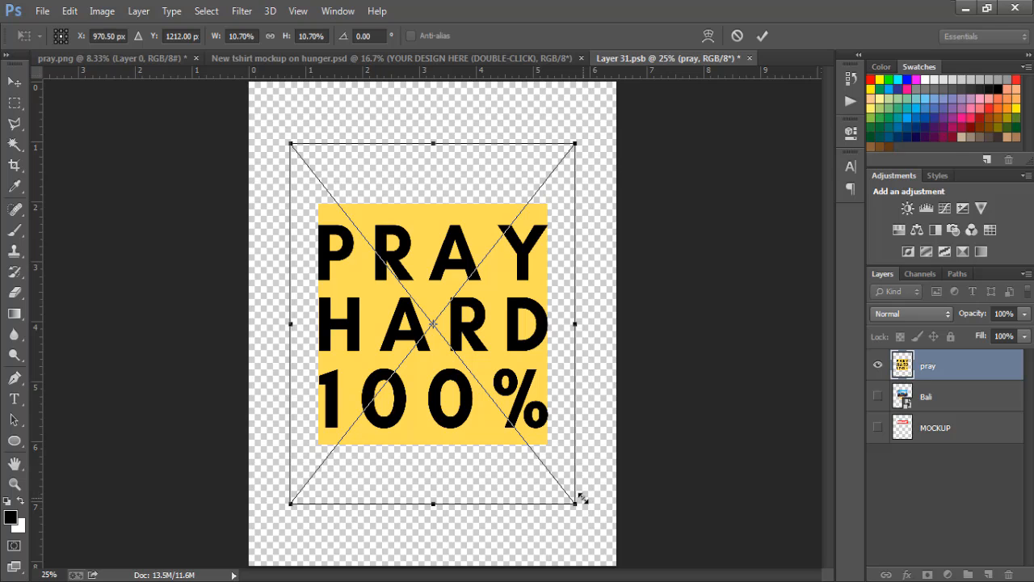
pyautogui.press('w')
pyautogui.press('Return')
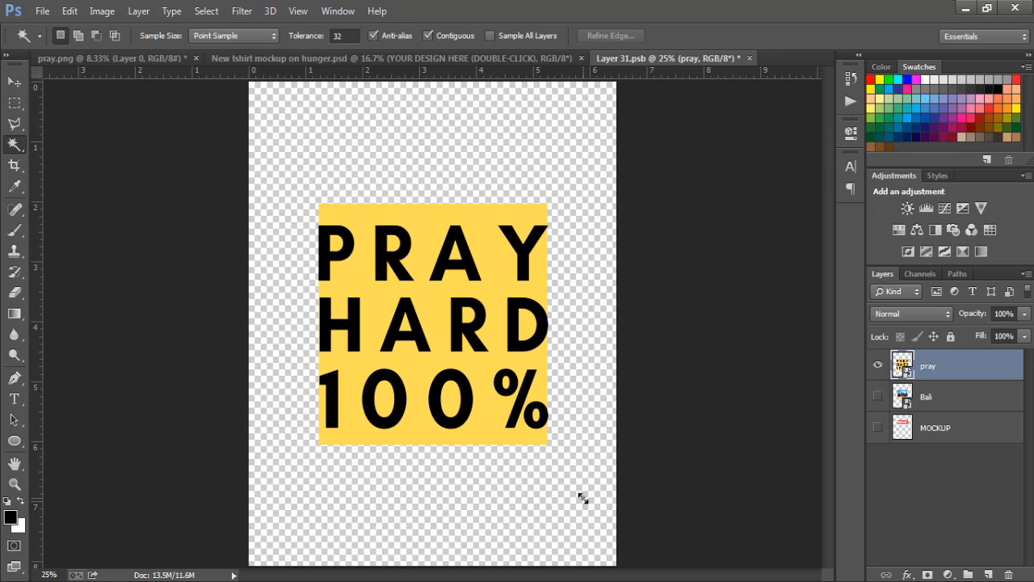
# Step: Save Layer 31.psb and review the pray design on the hanger T-shirt mockup
pyautogui.click(42, 11)
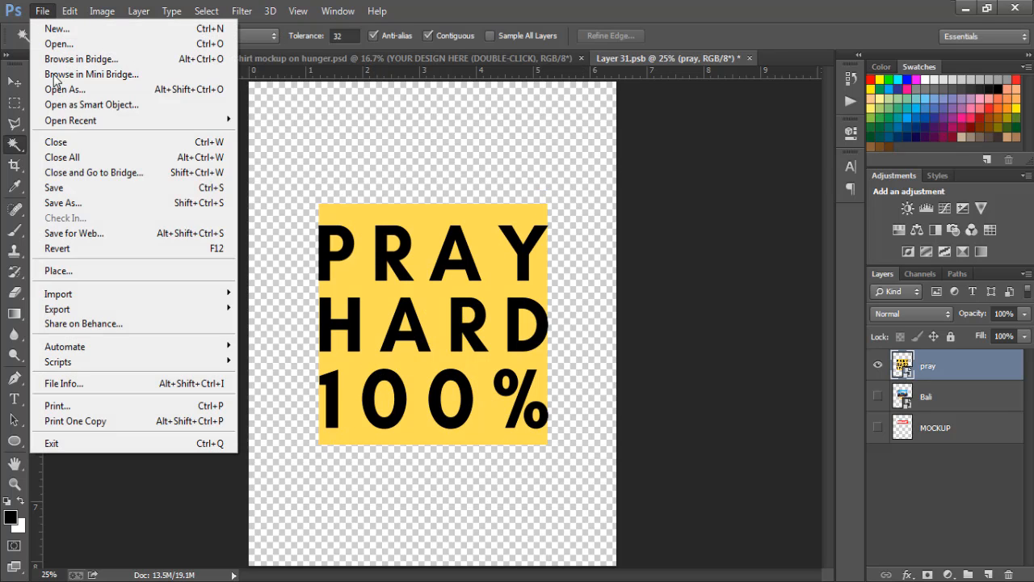
pyautogui.click(72, 191)
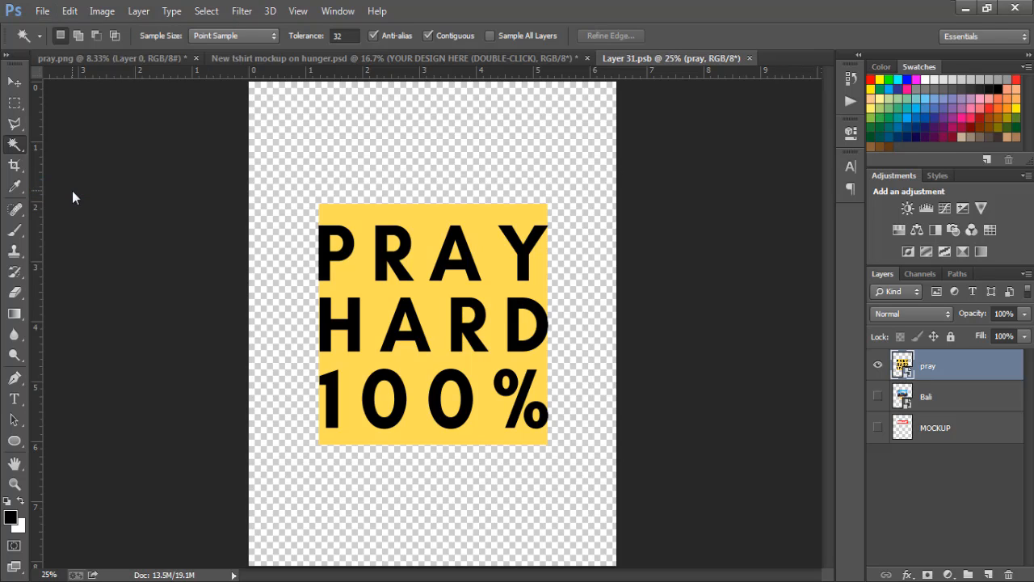
pyautogui.click(275, 60)
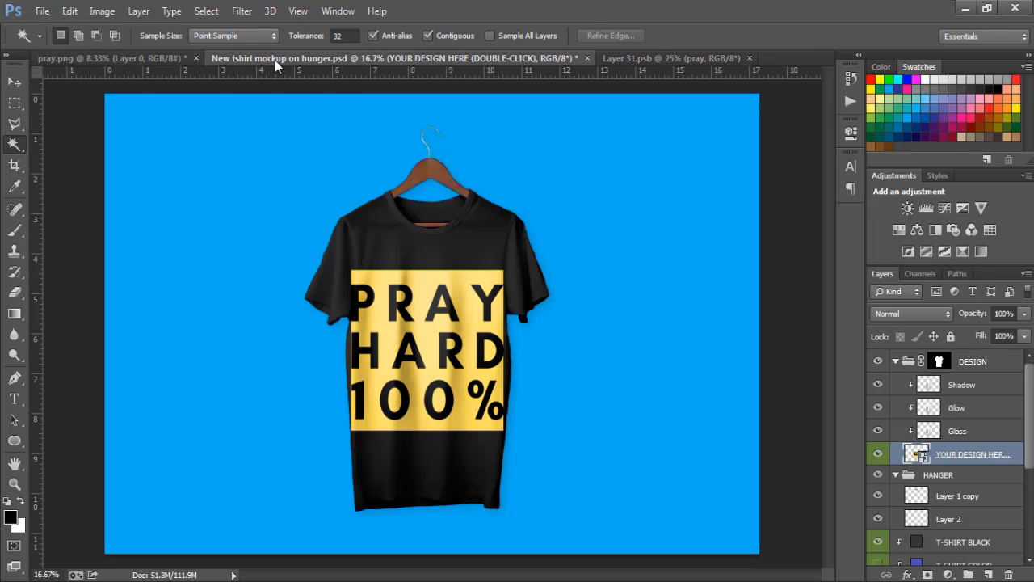
# Step: Return to Layer 31.psb and shrink the pray artwork around its centre to about 9.2%
pyautogui.click(671, 57)
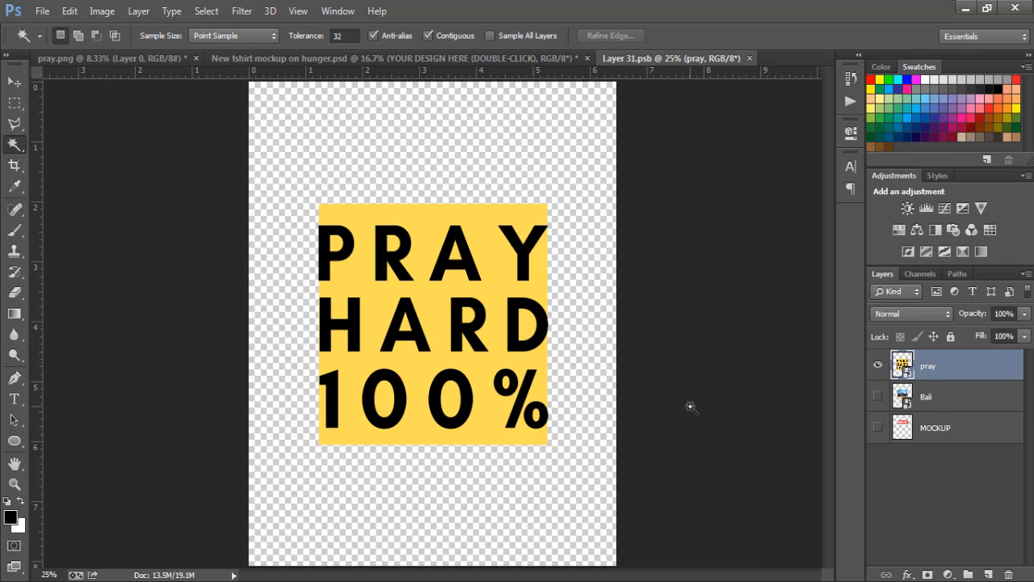
pyautogui.hotkey('ctrl', 't')
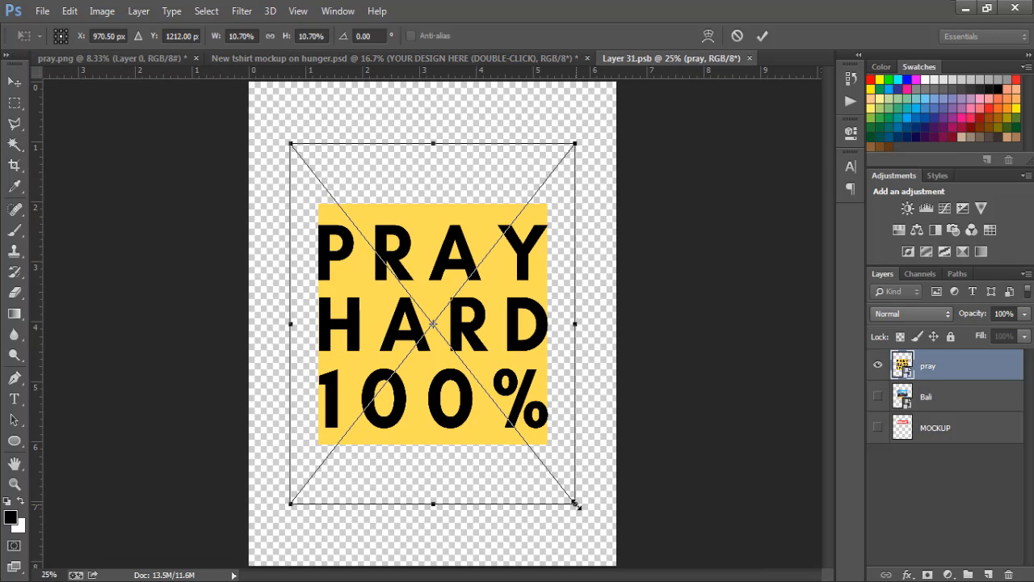
pyautogui.moveTo(574, 504); pyautogui.dragTo(557, 477)
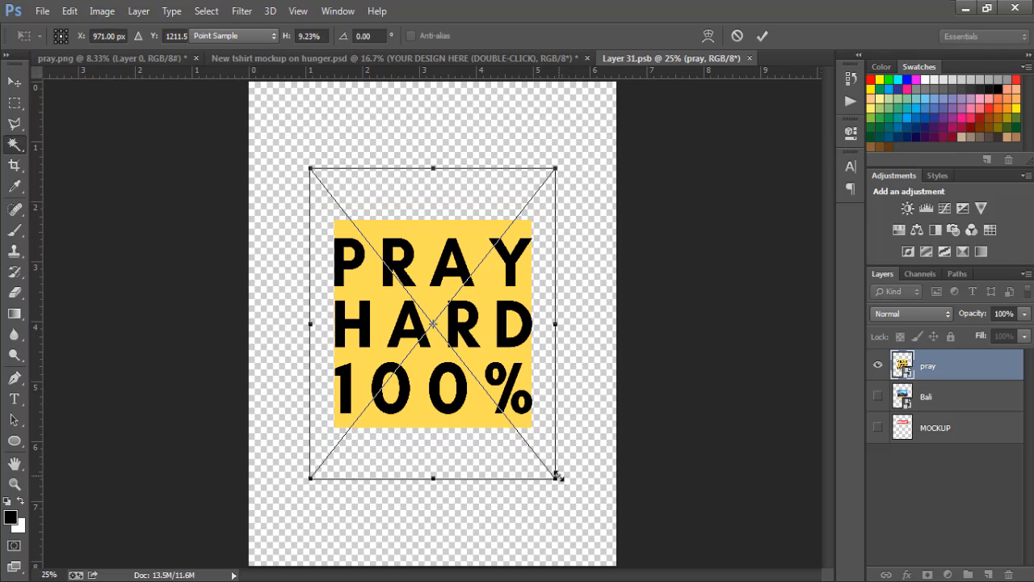
pyautogui.press('Return')
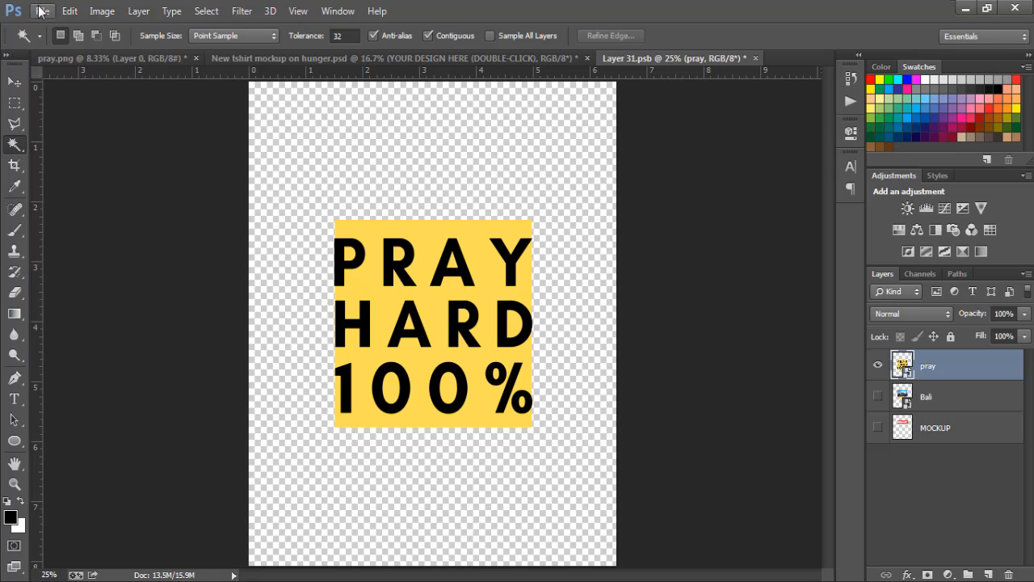
# Step: Save the resized artwork in Layer 31.psb and check its size on the hanger T-shirt mockup
pyautogui.click(41, 12)
pyautogui.click(65, 188)
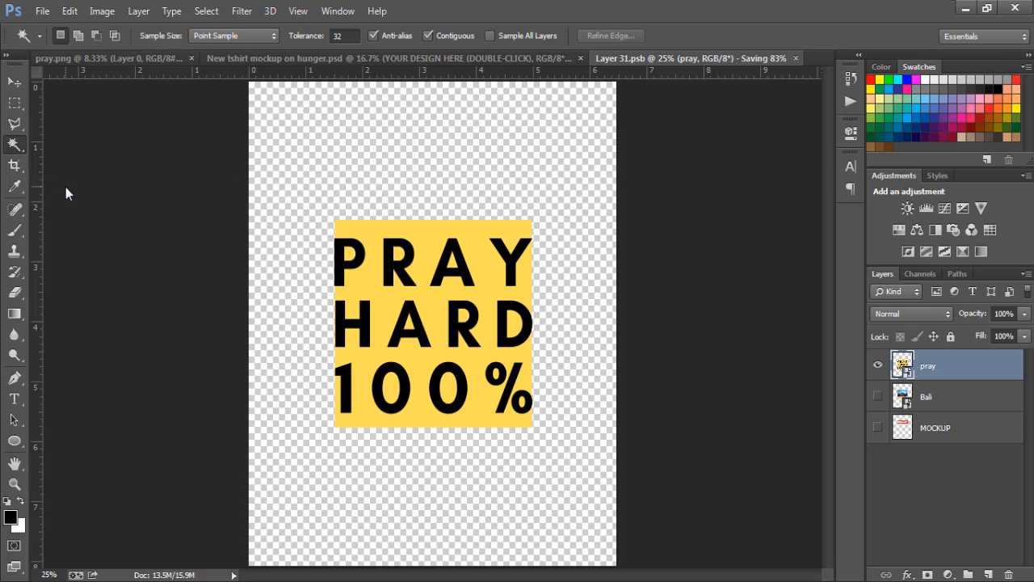
pyautogui.click(385, 62)
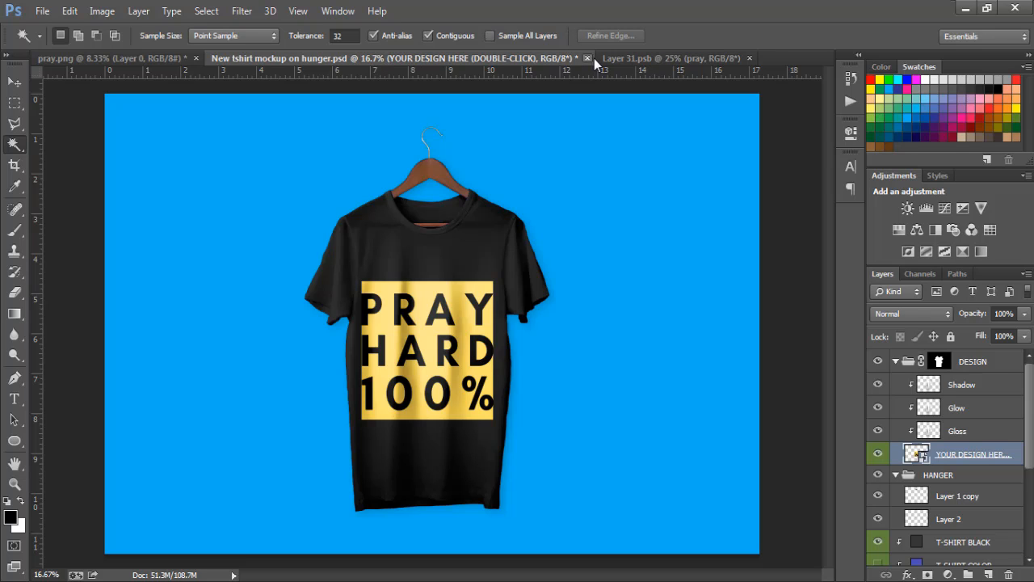
# Step: Reduce the pray artwork in Layer 31.psb further around its centre, to about 8.4%
pyautogui.click(619, 59)
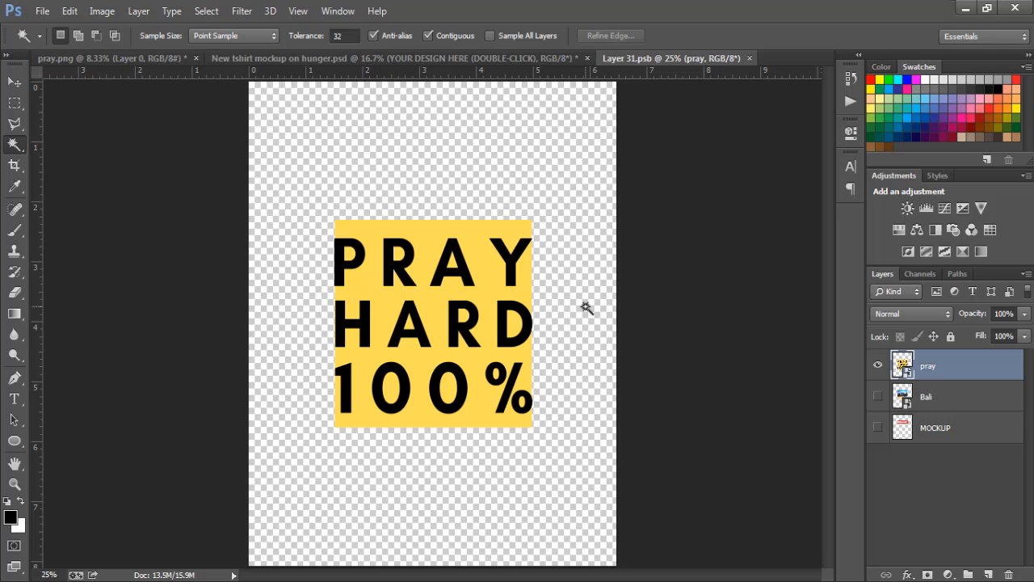
pyautogui.hotkey('ctrl', 't')
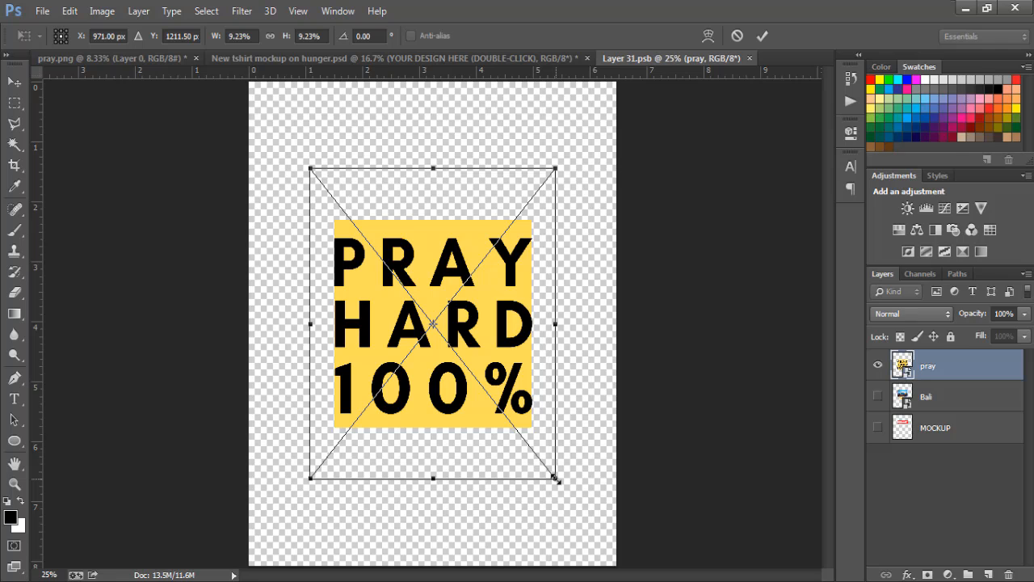
pyautogui.moveTo(556, 478); pyautogui.dragTo(550, 457)
pyautogui.press('Return')
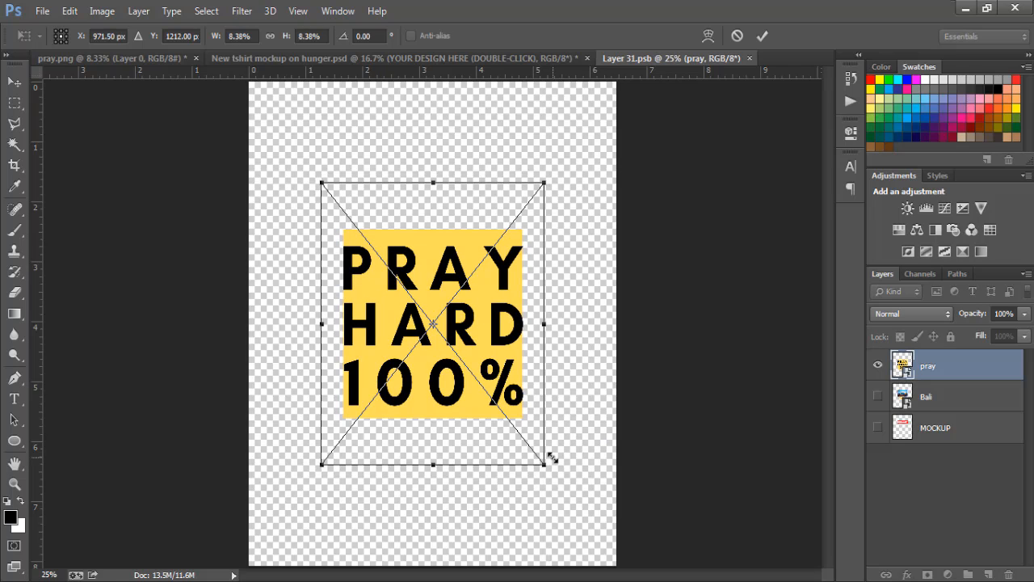
pyautogui.press('w')
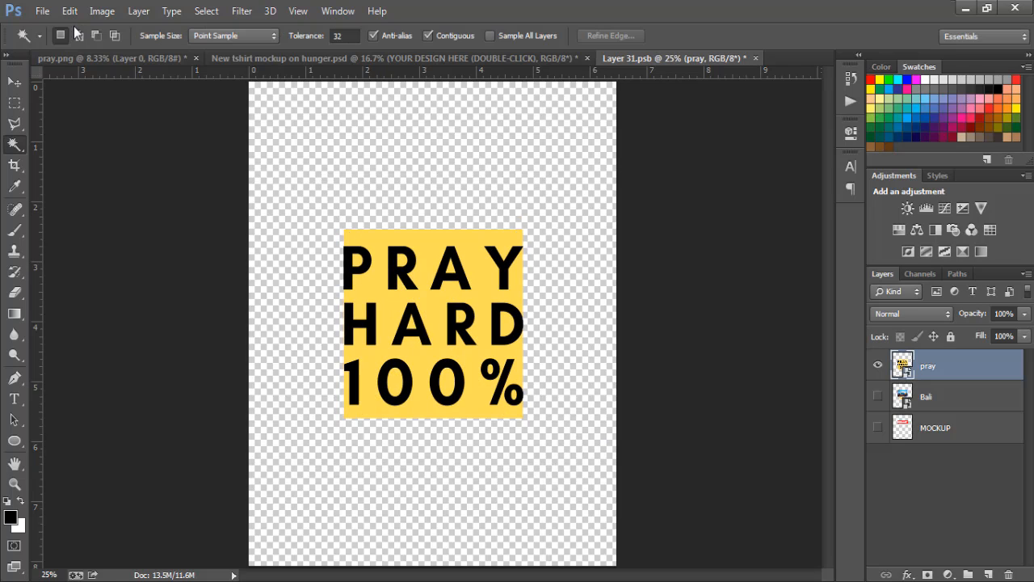
# Step: Save Layer 31.psb again and review the smaller design on the hanger T-shirt mockup
pyautogui.click(42, 11)
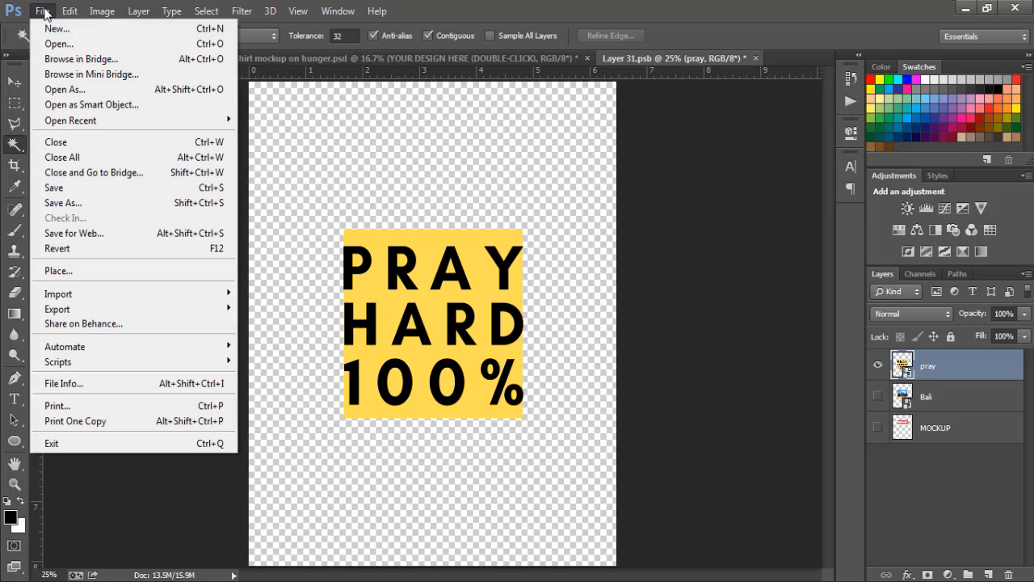
pyautogui.click(66, 188)
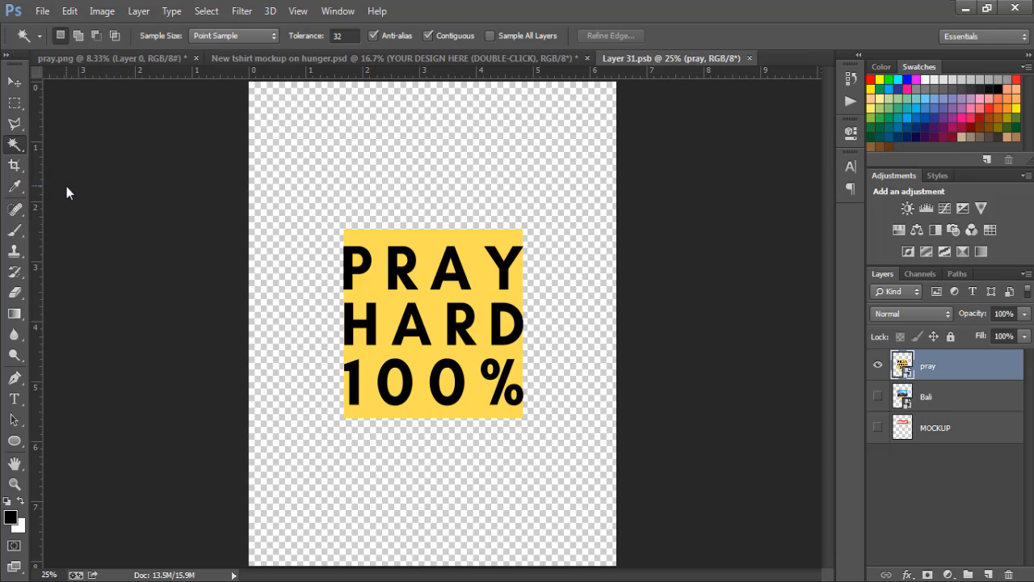
pyautogui.click(306, 60)
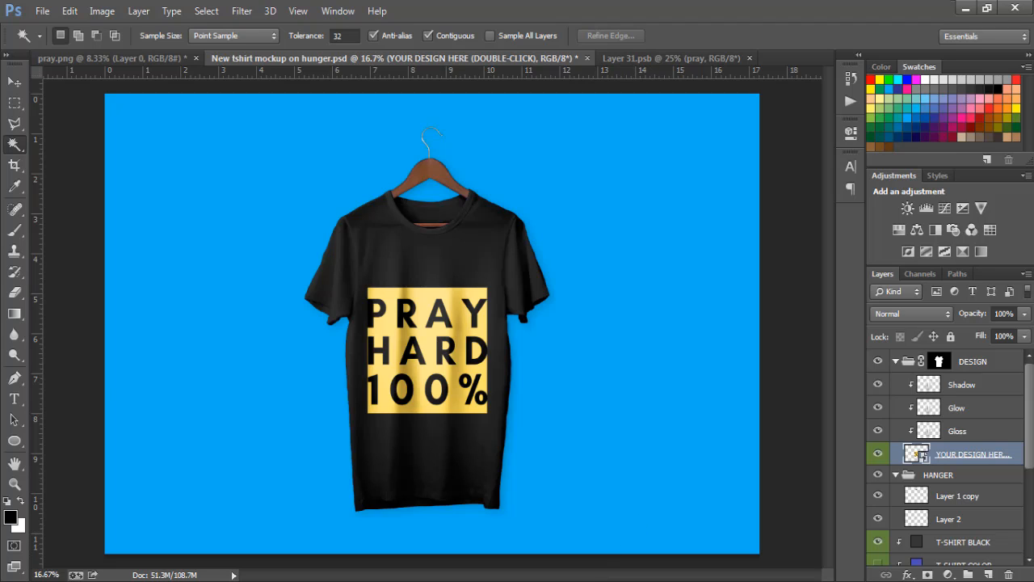
pyautogui.click(755, 581)
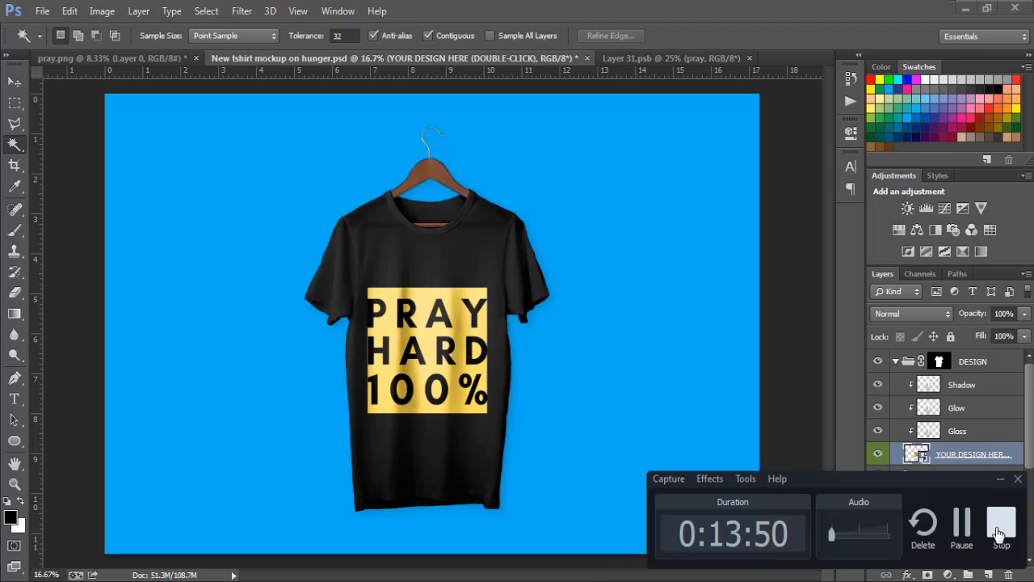
pyautogui.click(998, 533)
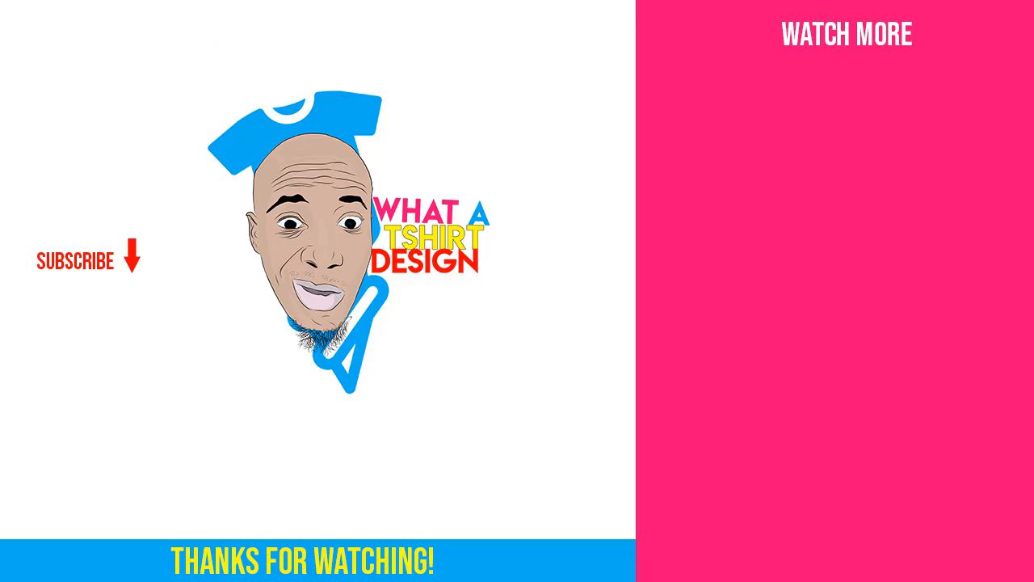